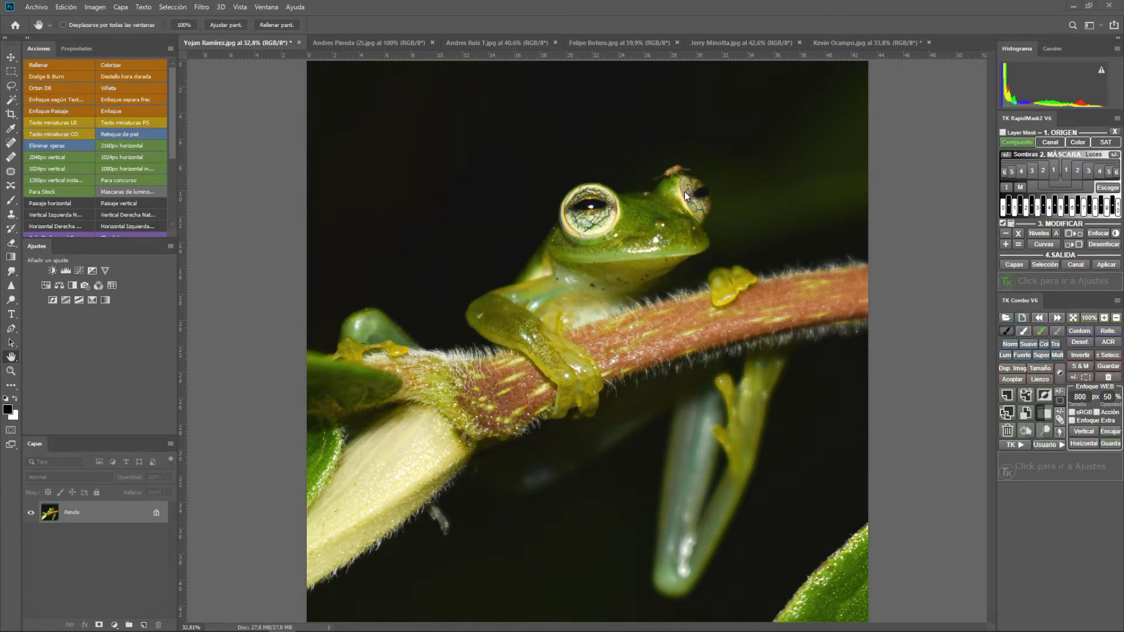
scroll(684, 191, up, 2)
scroll(683, 192, down, 1)
scroll(684, 191, down, 1)
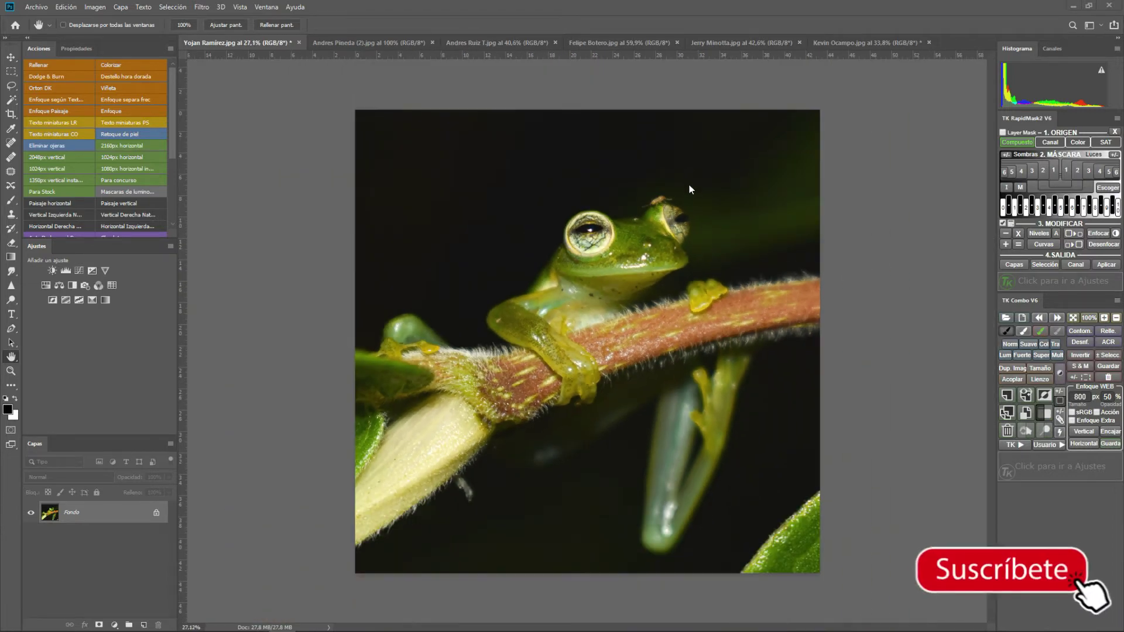
scroll(690, 185, up, 1)
scroll(684, 190, up, 1)
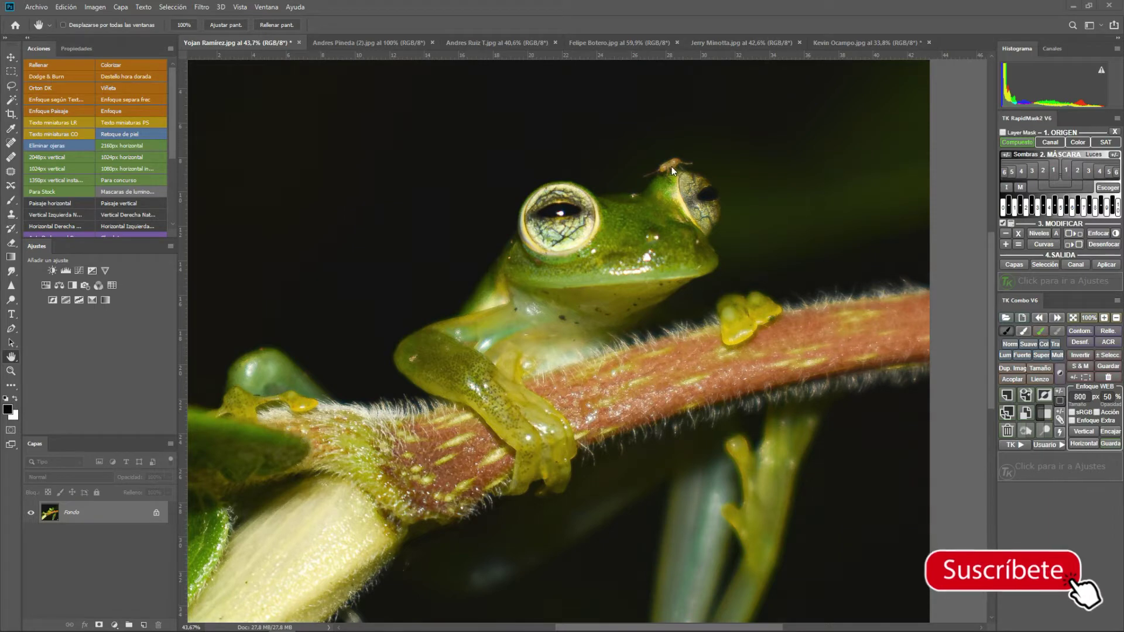
scroll(680, 177, down, 1)
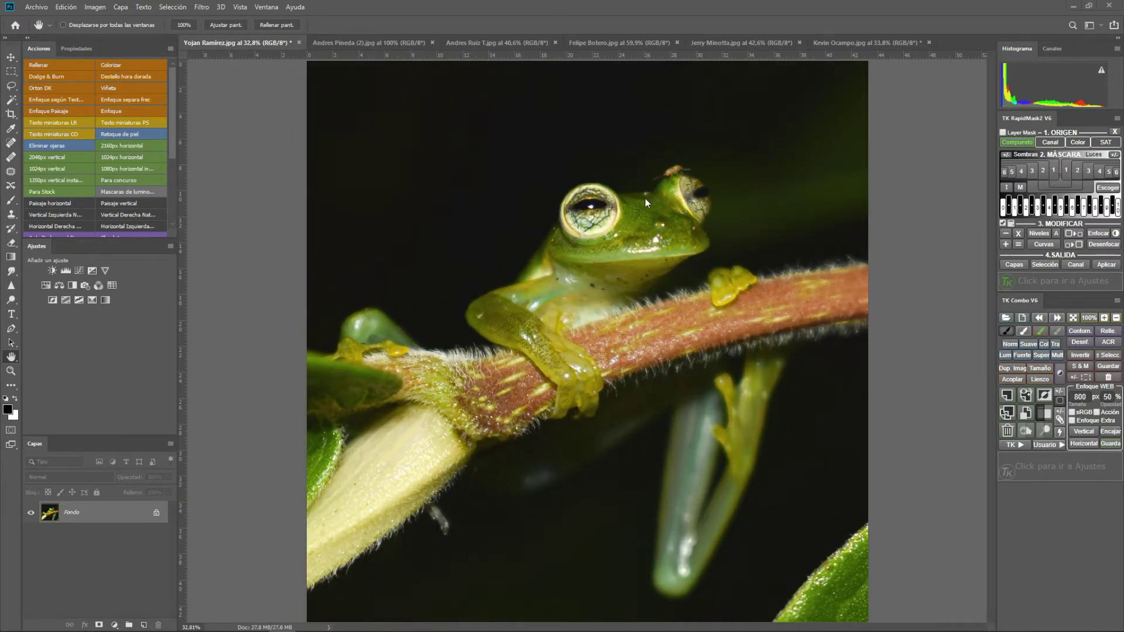
scroll(625, 240, up, 1)
scroll(582, 277, up, 1)
scroll(497, 371, down, 1)
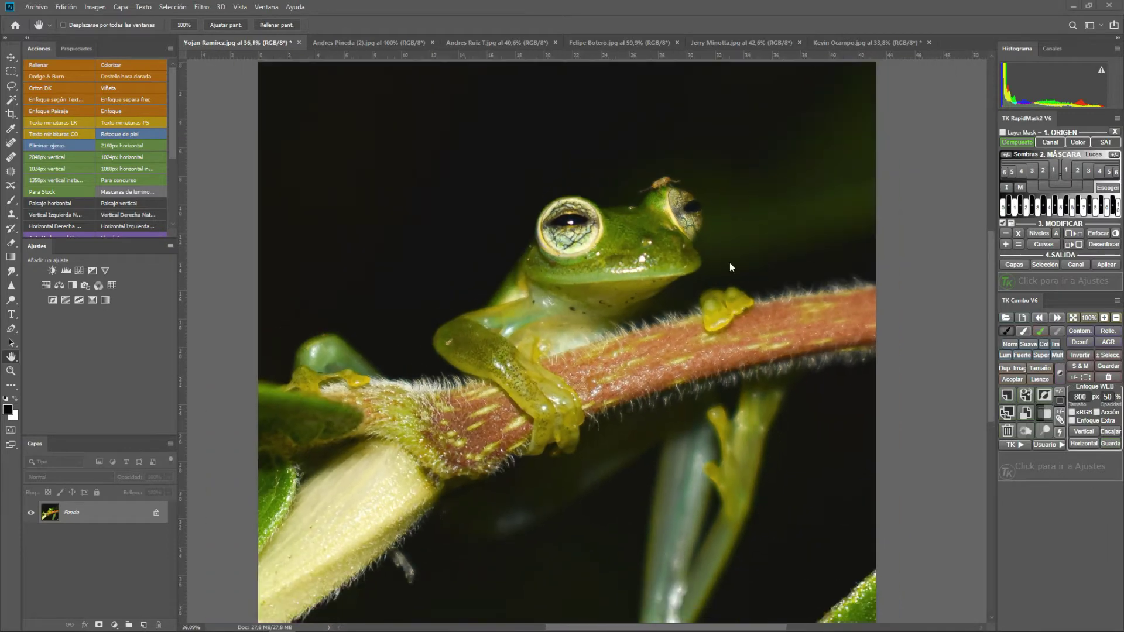
scroll(608, 271, down, 1)
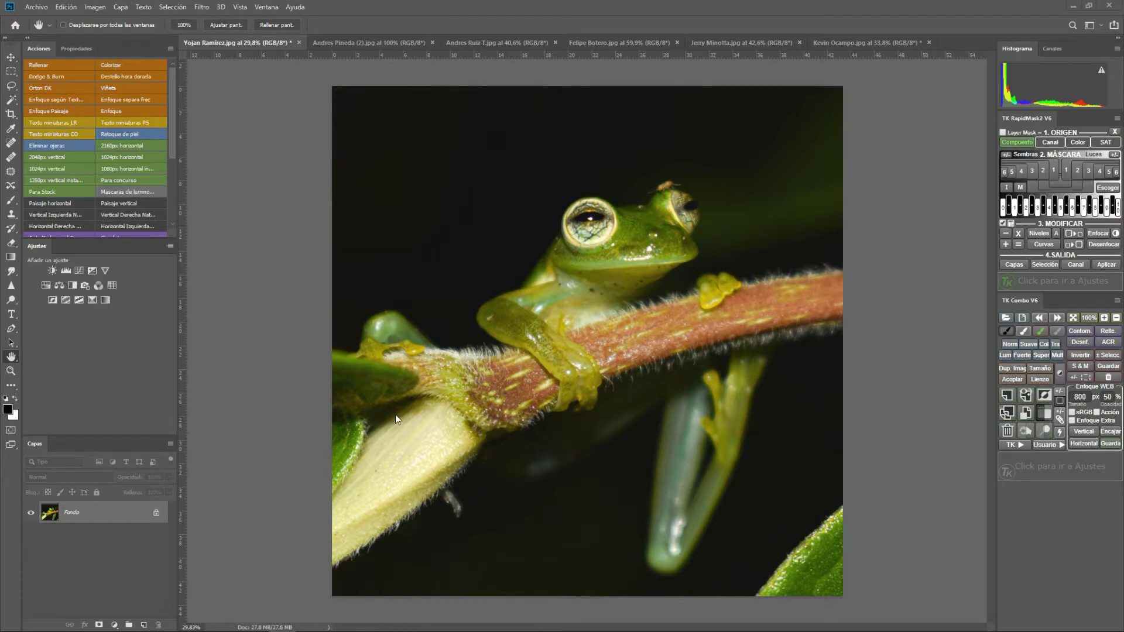
scroll(626, 234, up, 5)
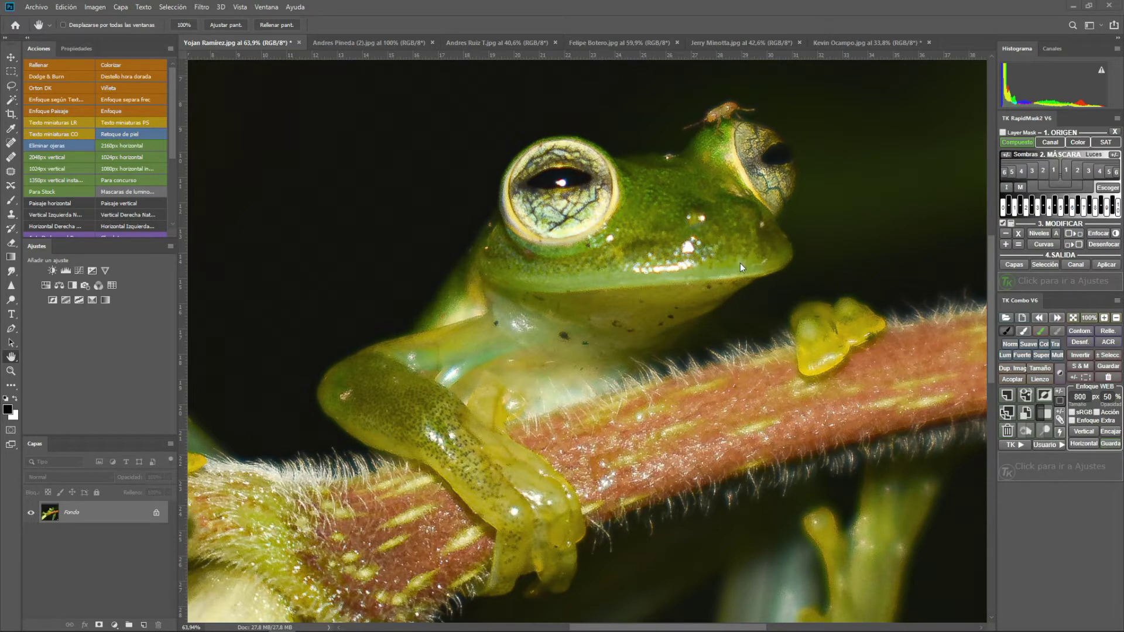
scroll(740, 265, down, 1)
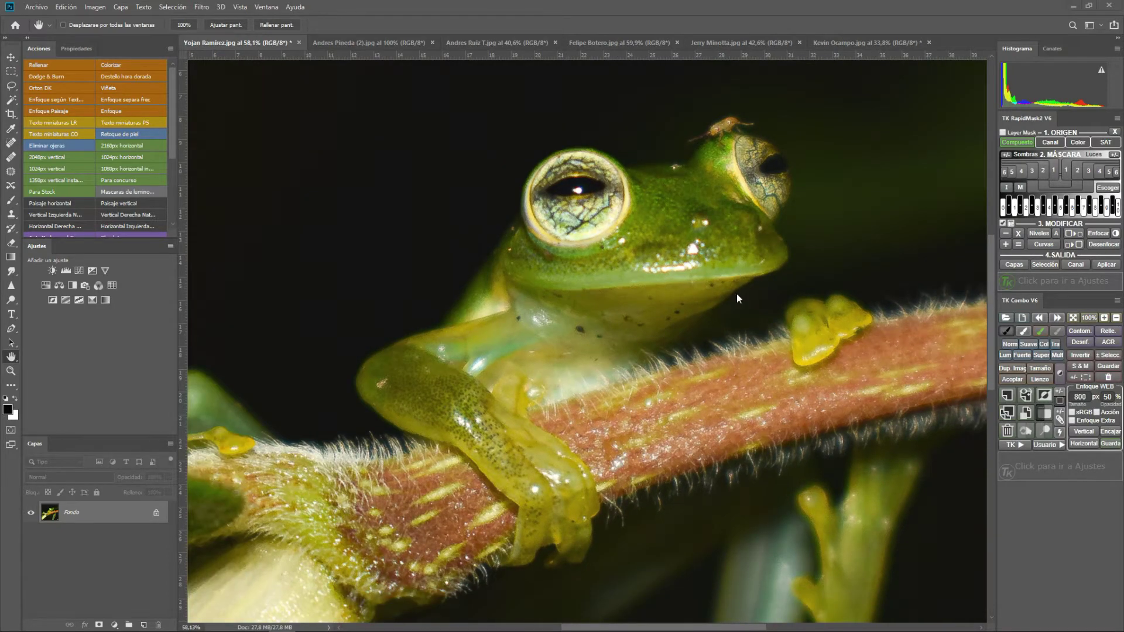
scroll(737, 293, down, 1)
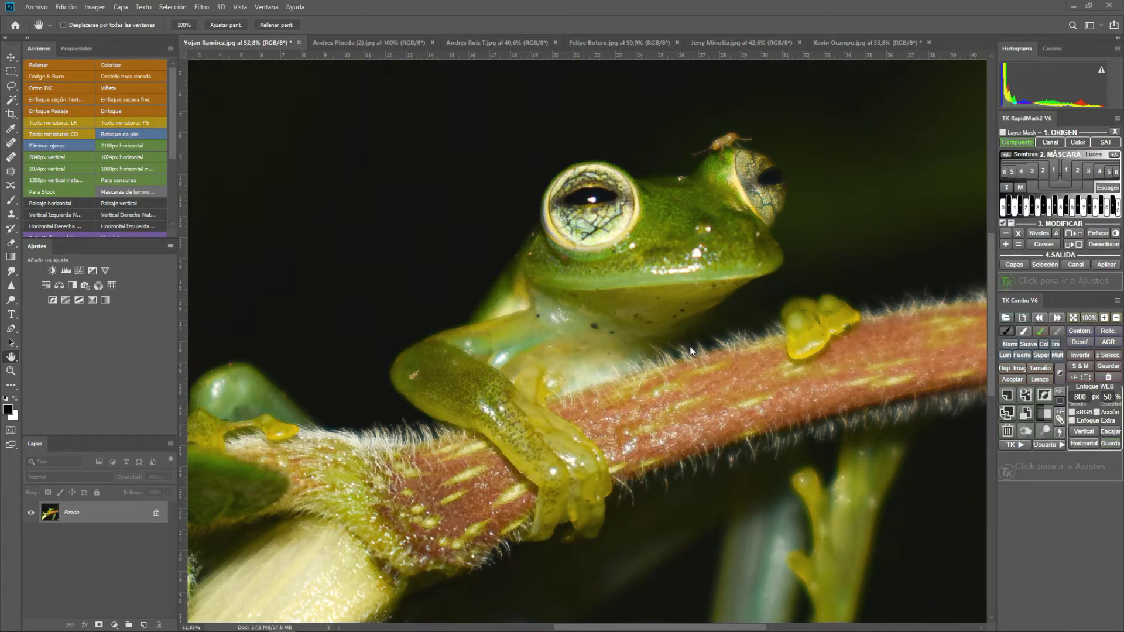
scroll(690, 347, down, 2)
scroll(690, 353, down, 2)
scroll(690, 364, down, 2)
scroll(691, 374, up, 3)
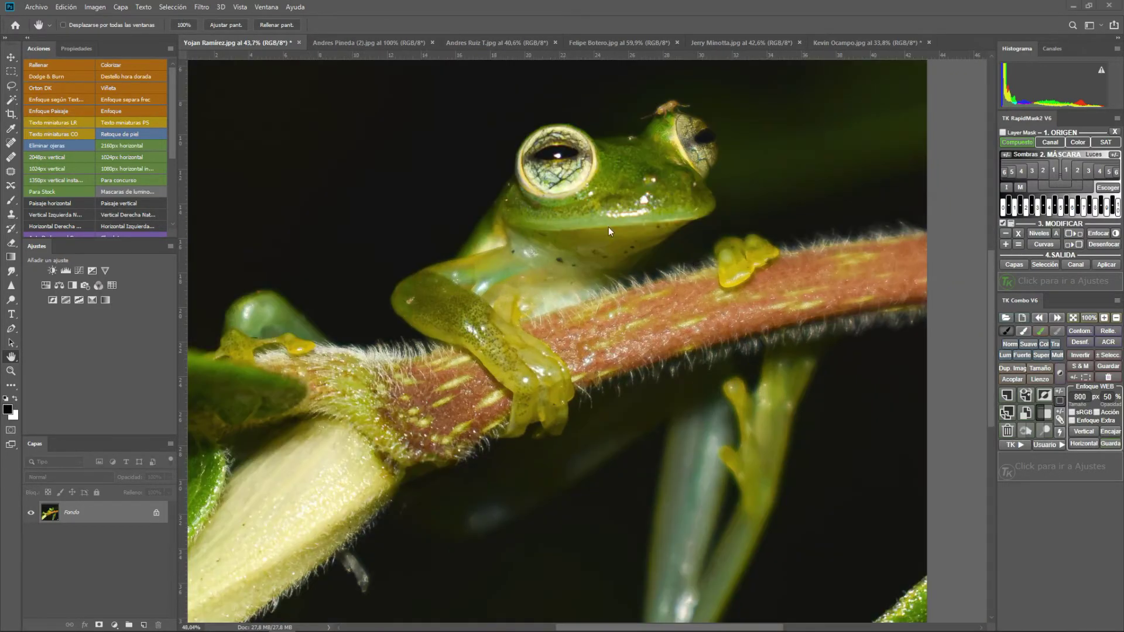
scroll(588, 235, up, 2)
scroll(635, 178, up, 1)
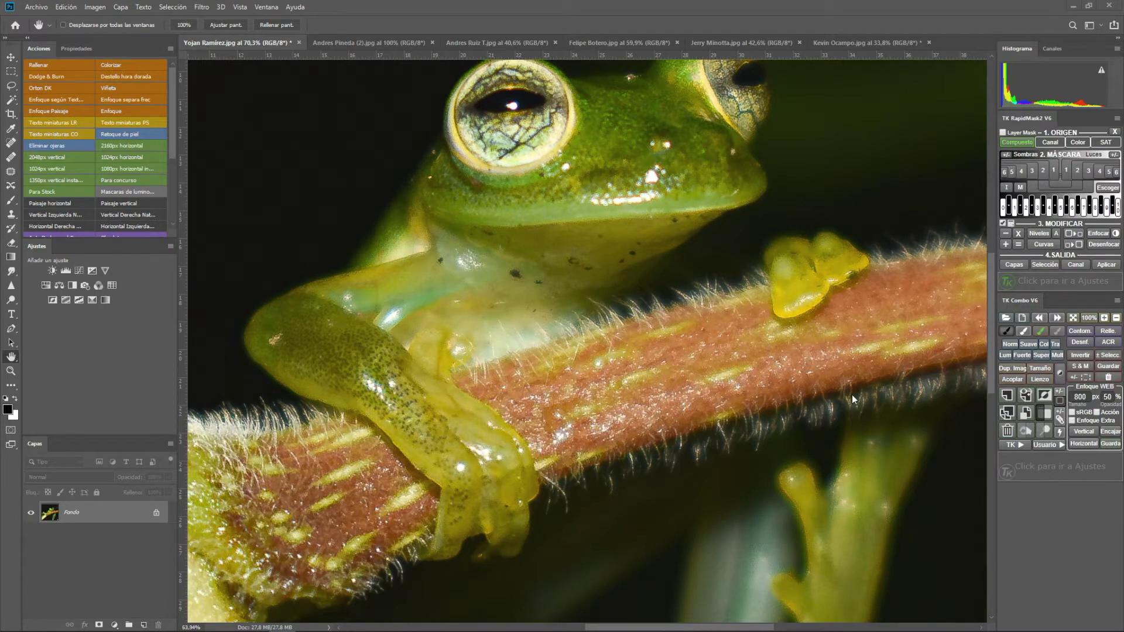
drag(851, 395, 631, 317)
scroll(631, 318, up, 1)
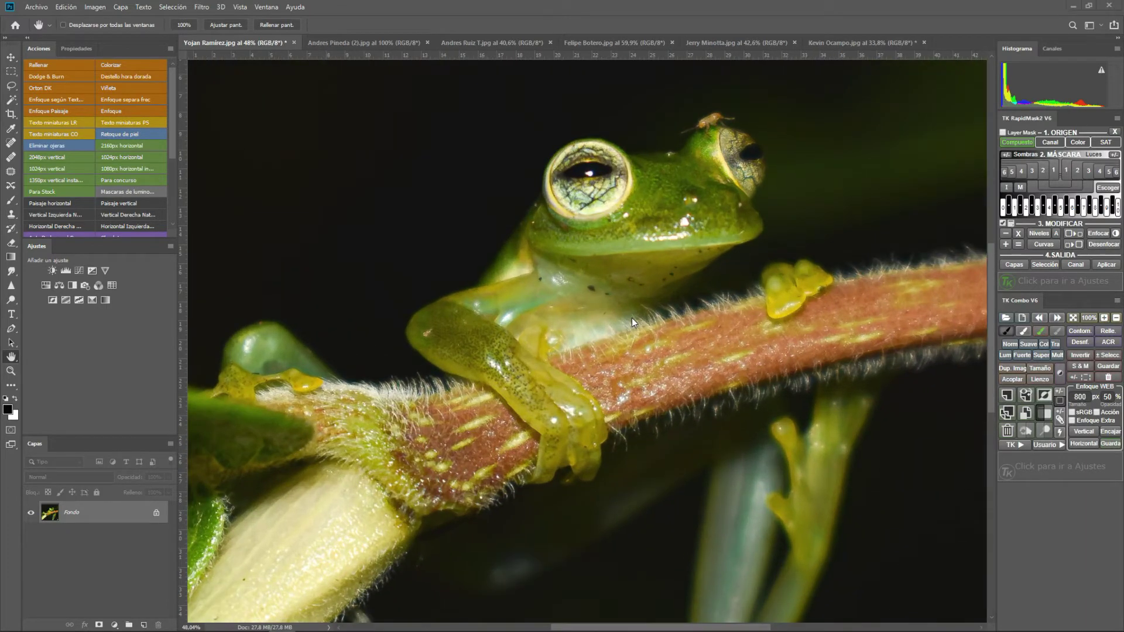
scroll(631, 318, up, 2)
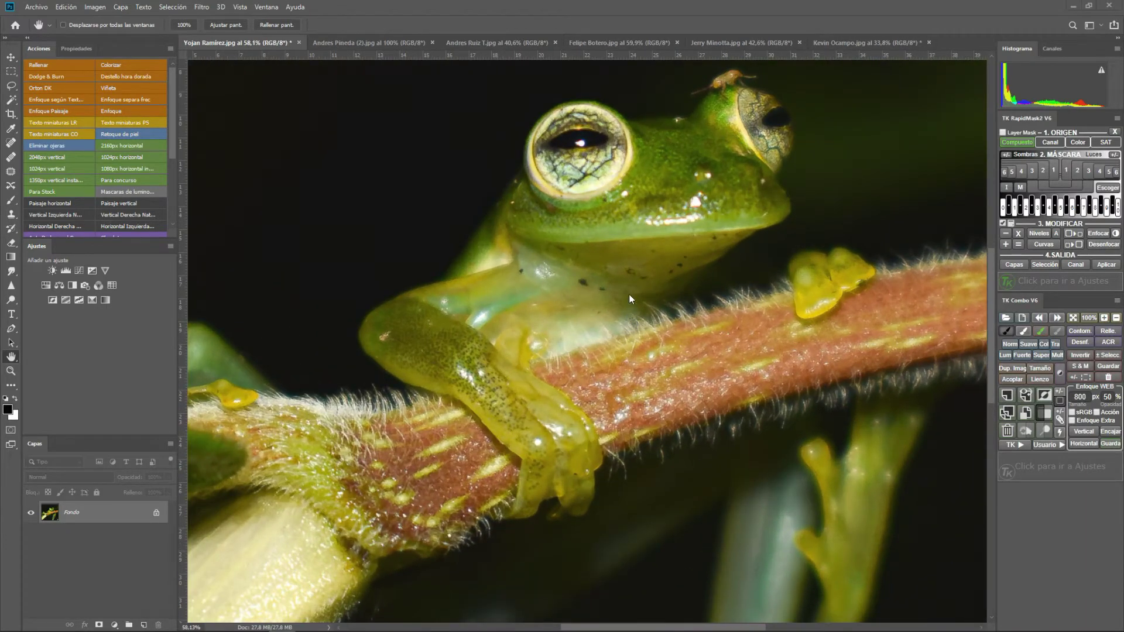
scroll(629, 299, down, 1)
scroll(630, 311, down, 1)
scroll(630, 316, down, 1)
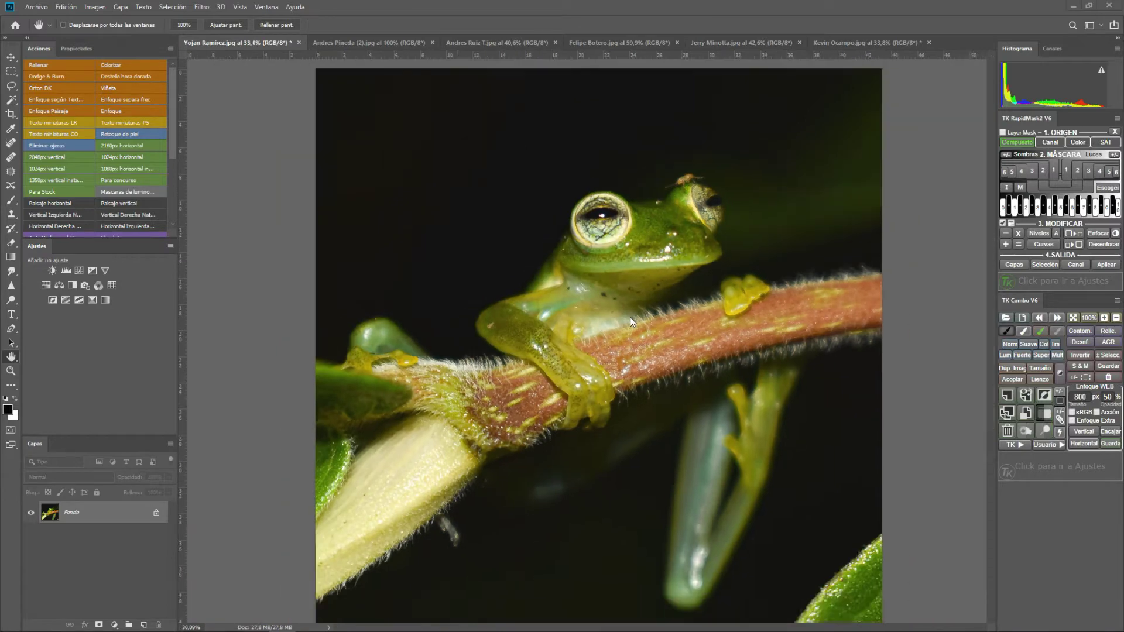
scroll(630, 318, down, 1)
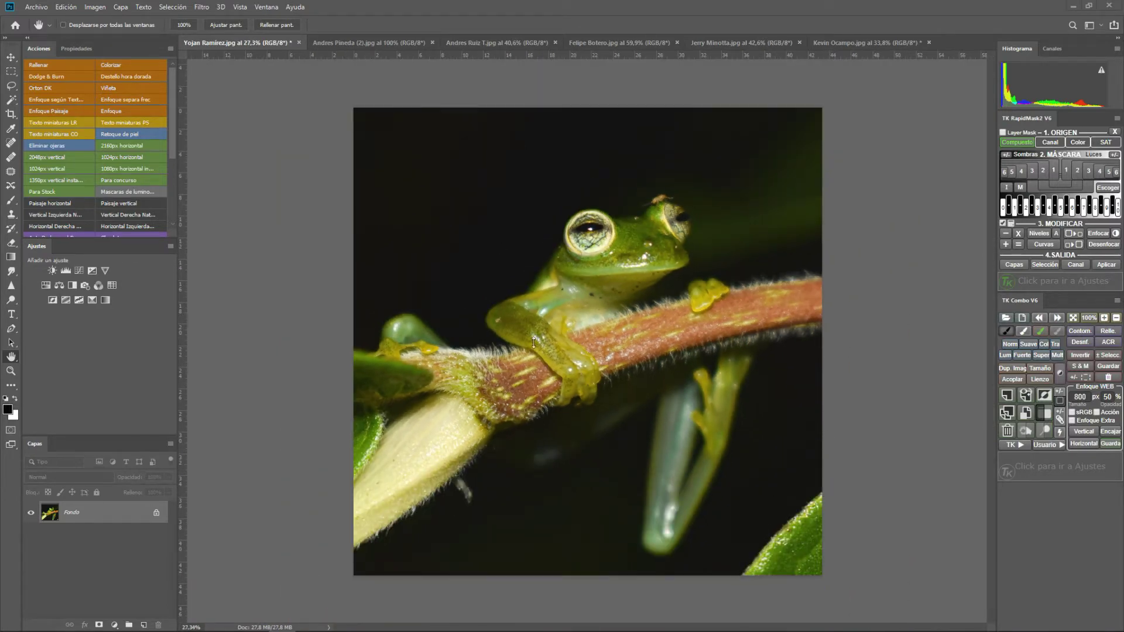
- Lasso the bottom-right leaf, Content-Aware fill it away, then deselect
click(11, 86)
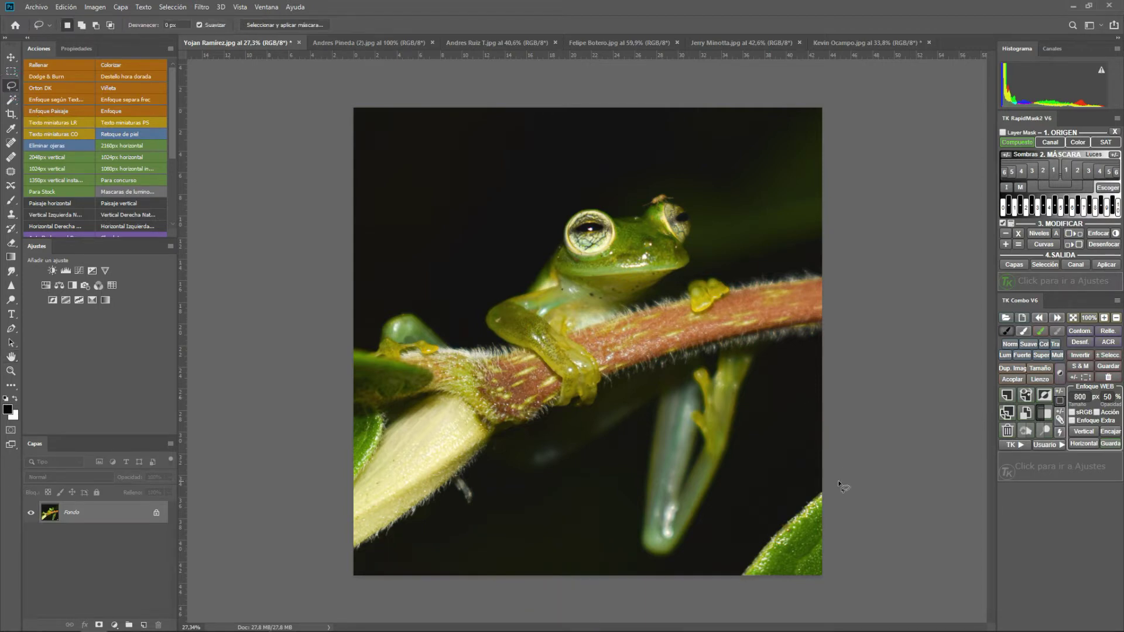
drag(809, 496, 847, 618)
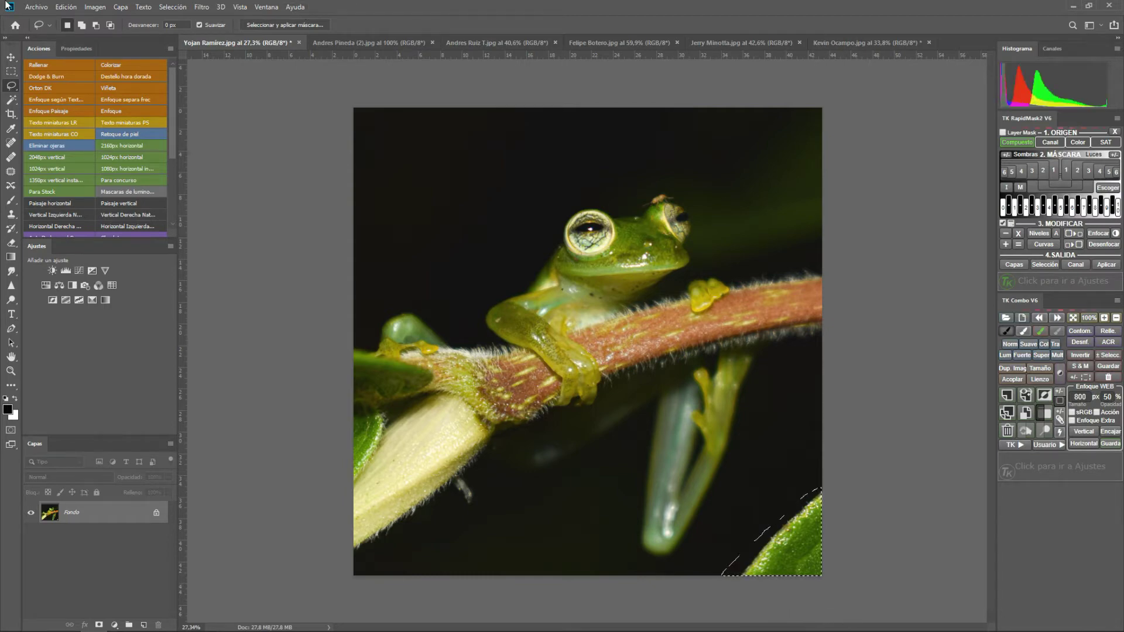
click(66, 7)
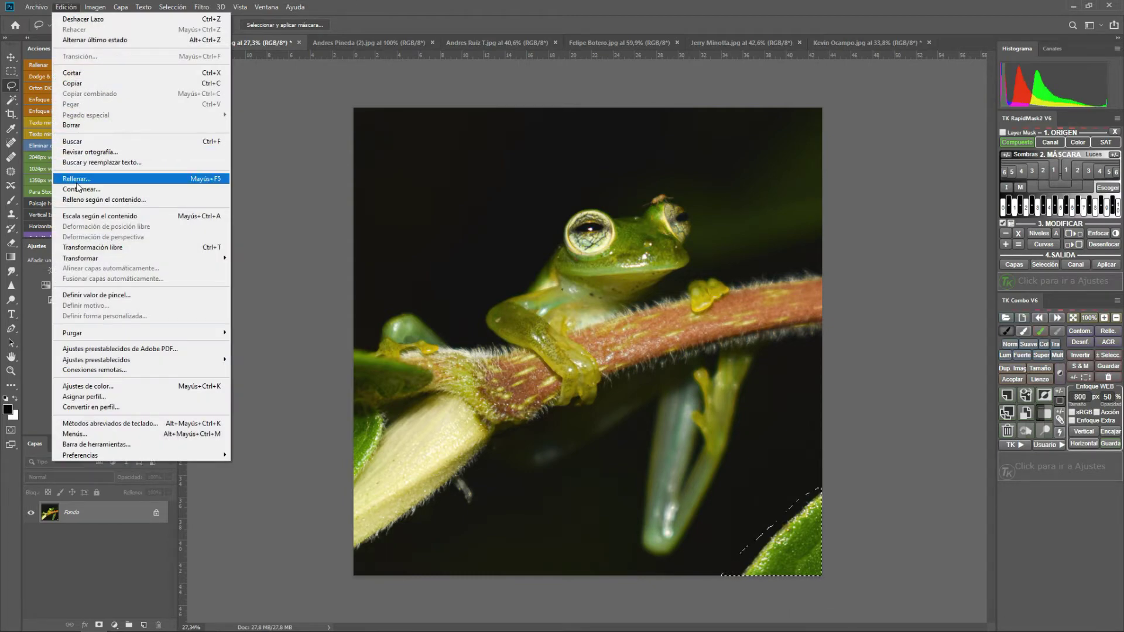
click(76, 179)
click(392, 55)
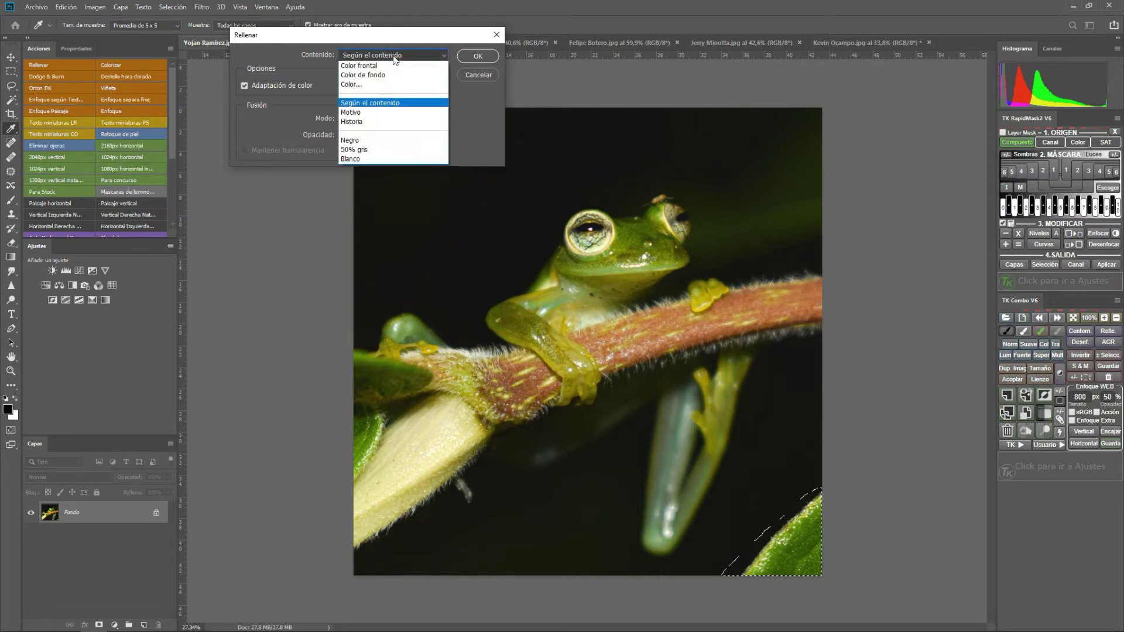
click(476, 56)
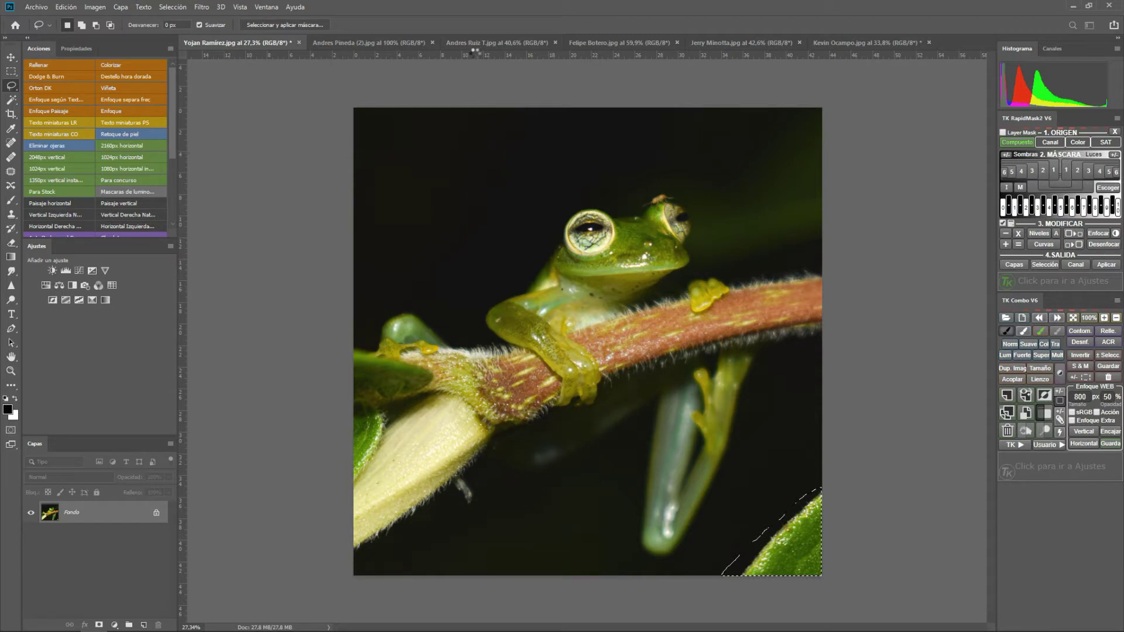
key(ctrl+d)
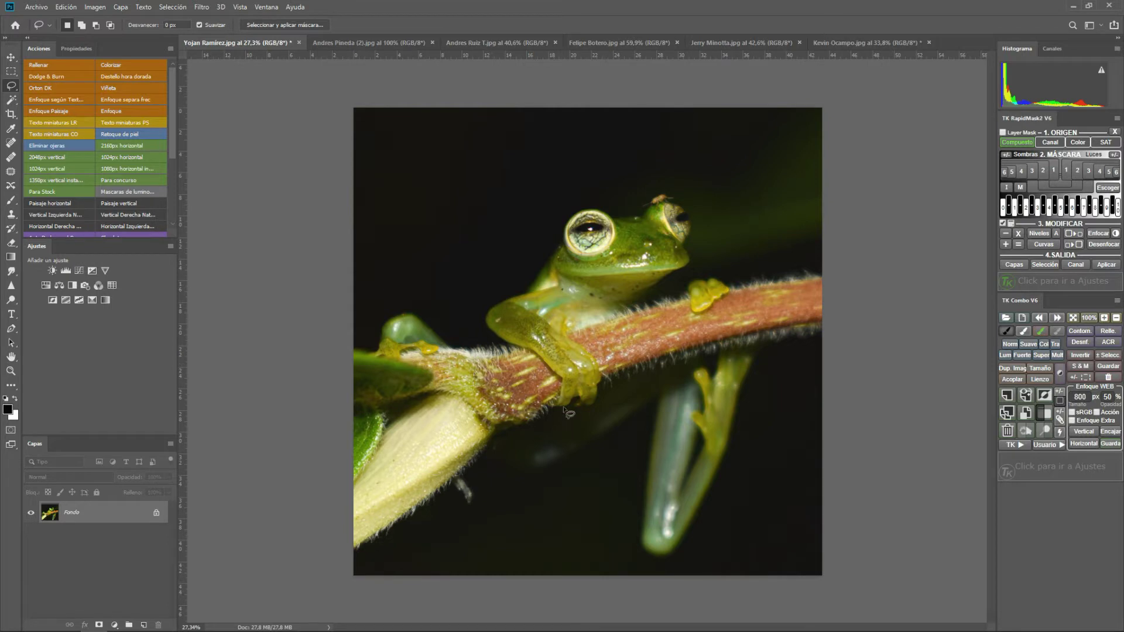
- Build a mid-tones luminosity mask via Luces 3 and Luces 2, and add a Curves layer through it
click(1088, 171)
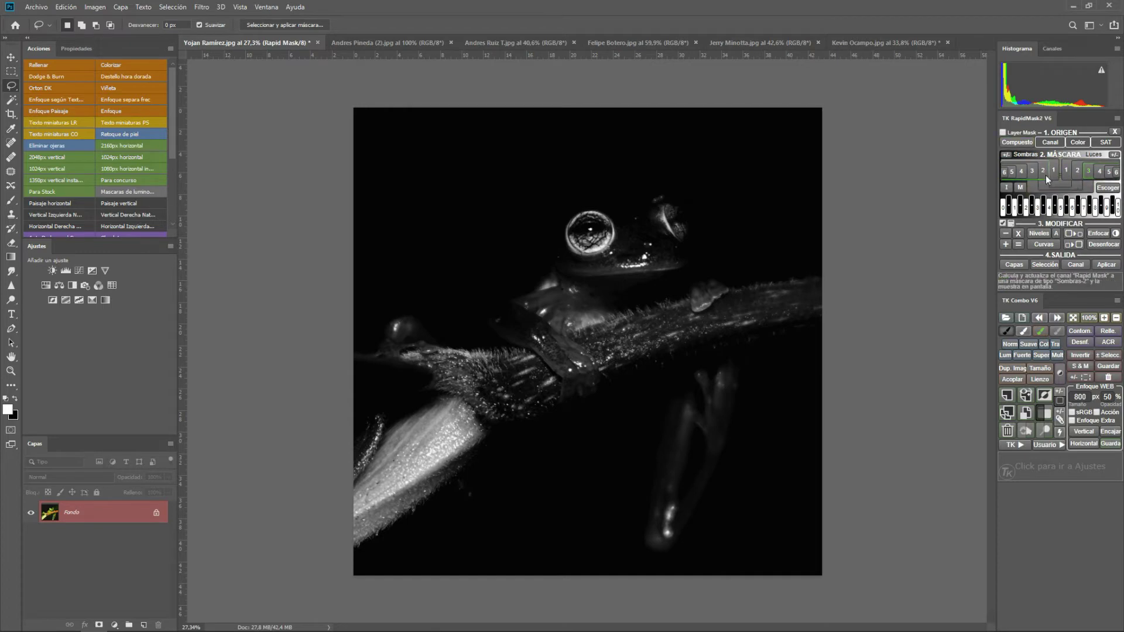
click(1078, 170)
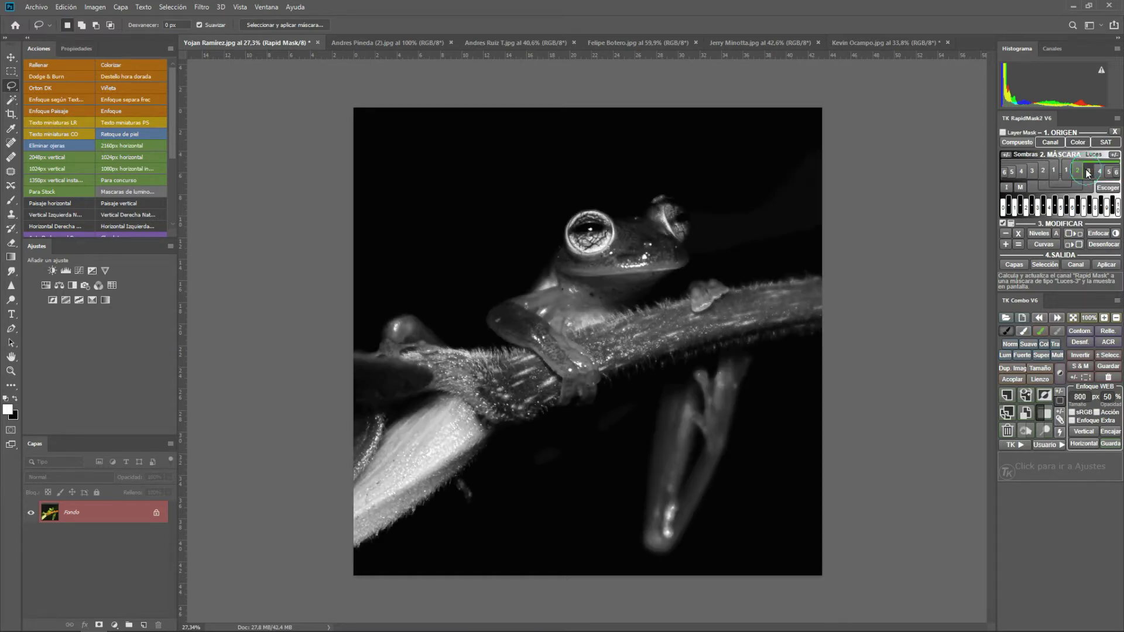
click(1080, 182)
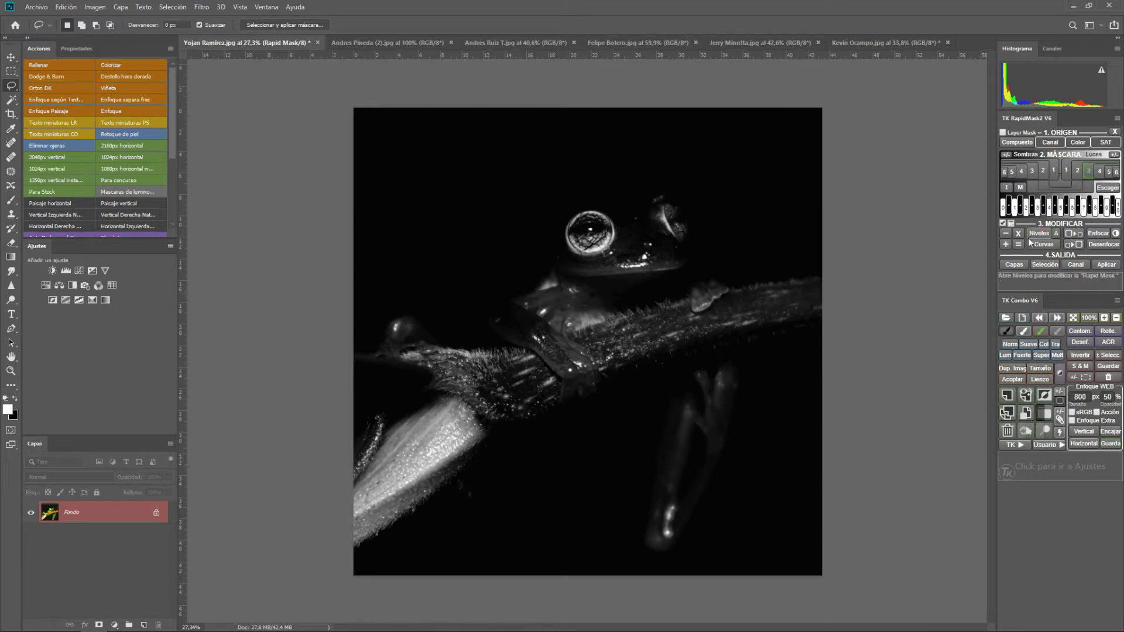
click(1013, 265)
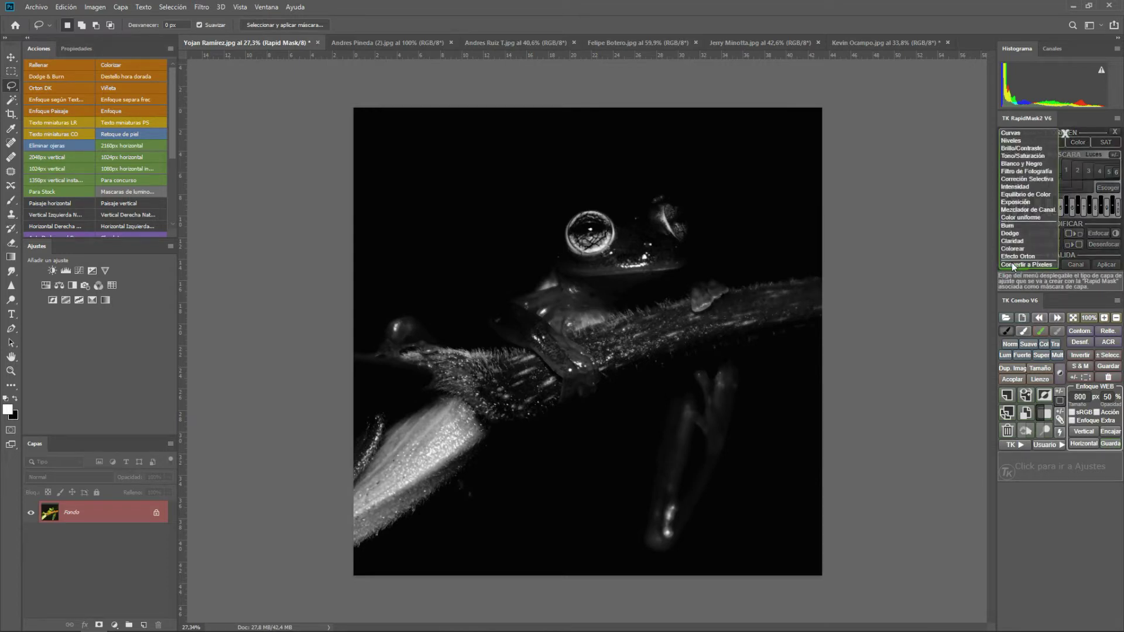
click(1015, 134)
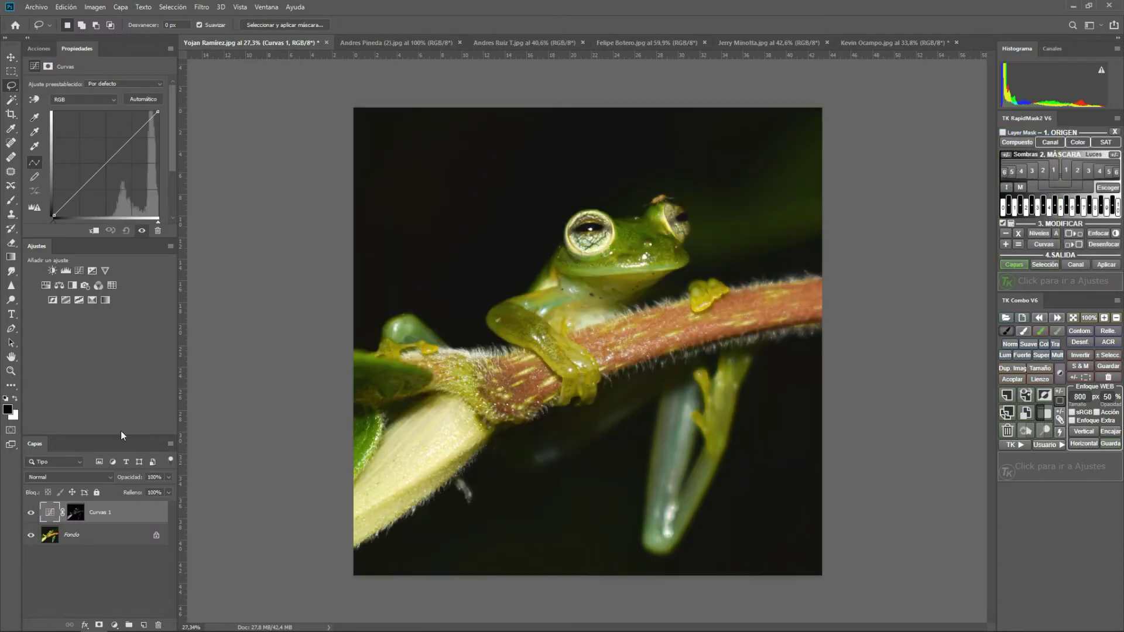
click(61, 477)
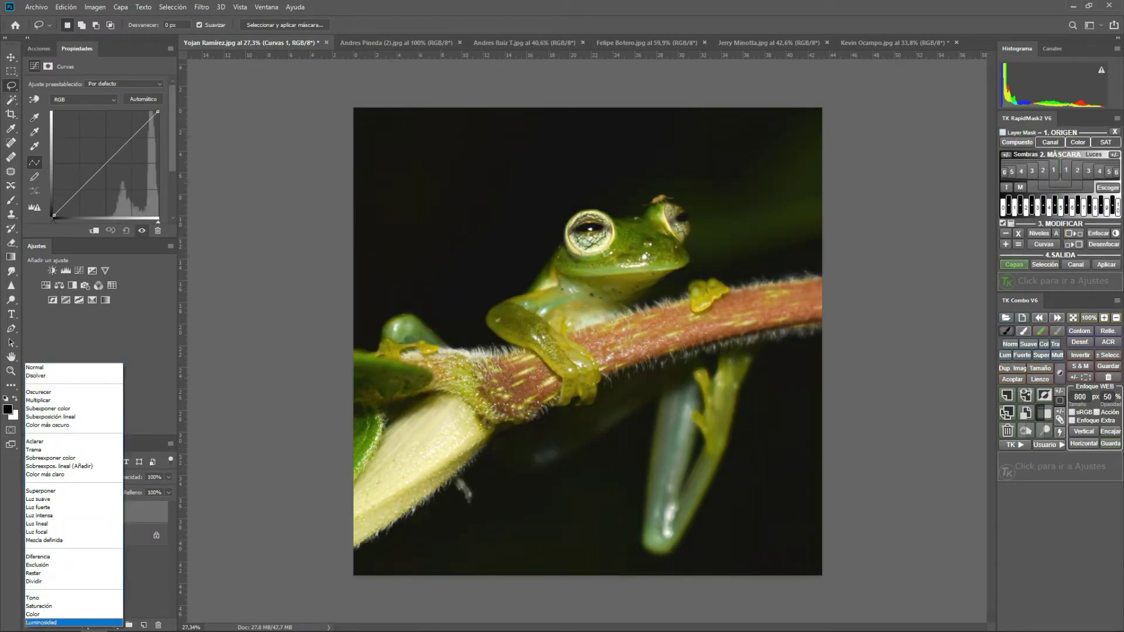
click(44, 618)
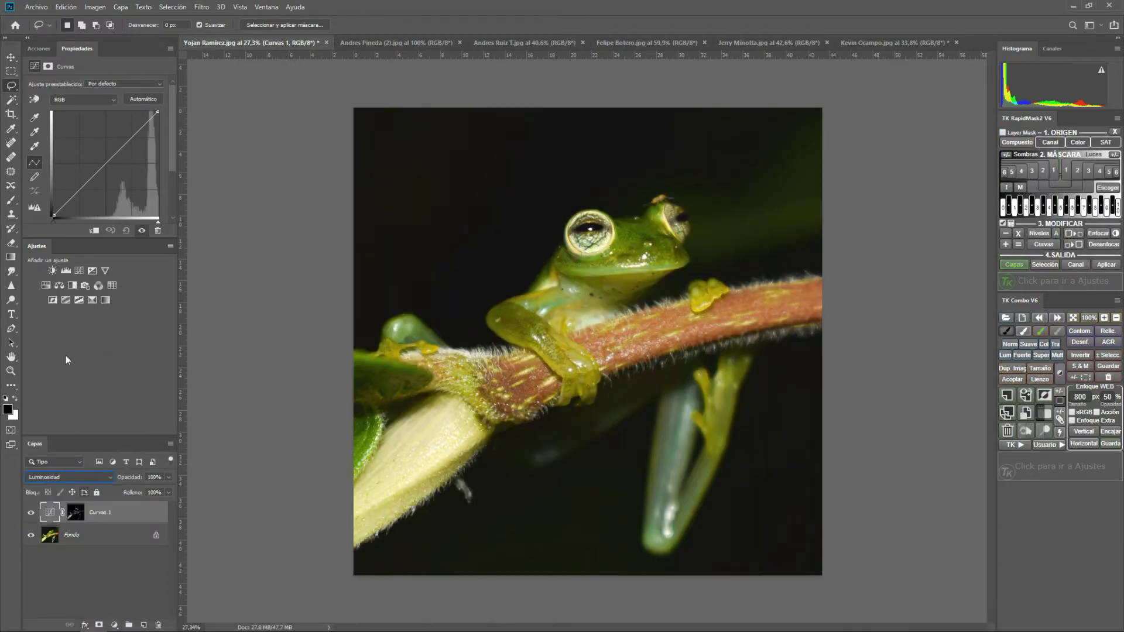
drag(107, 164, 117, 186)
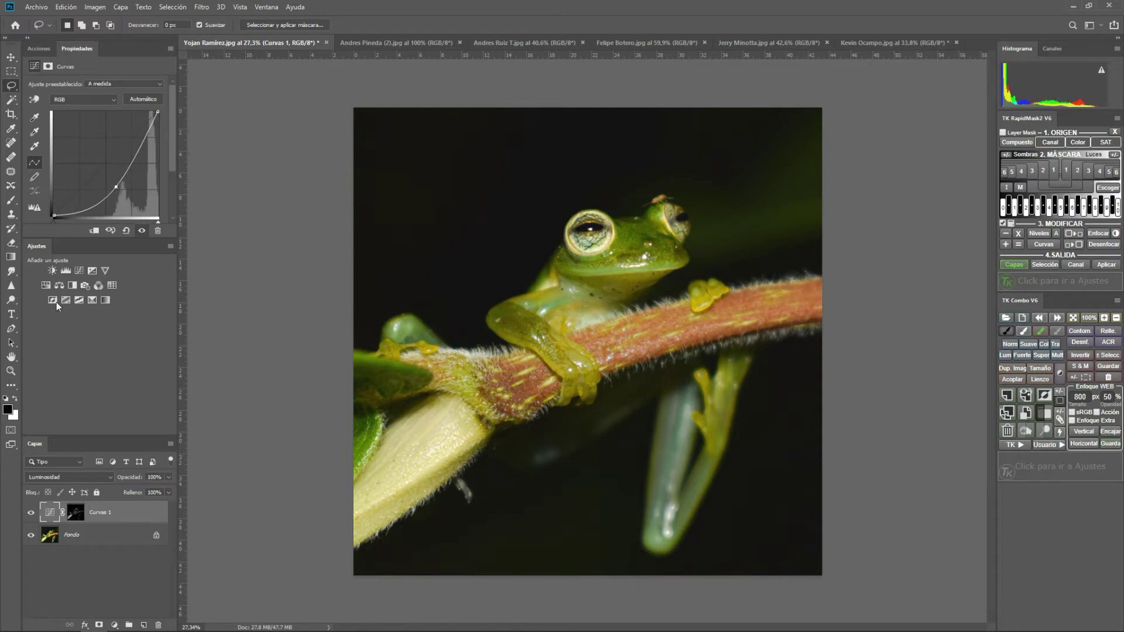
click(30, 512)
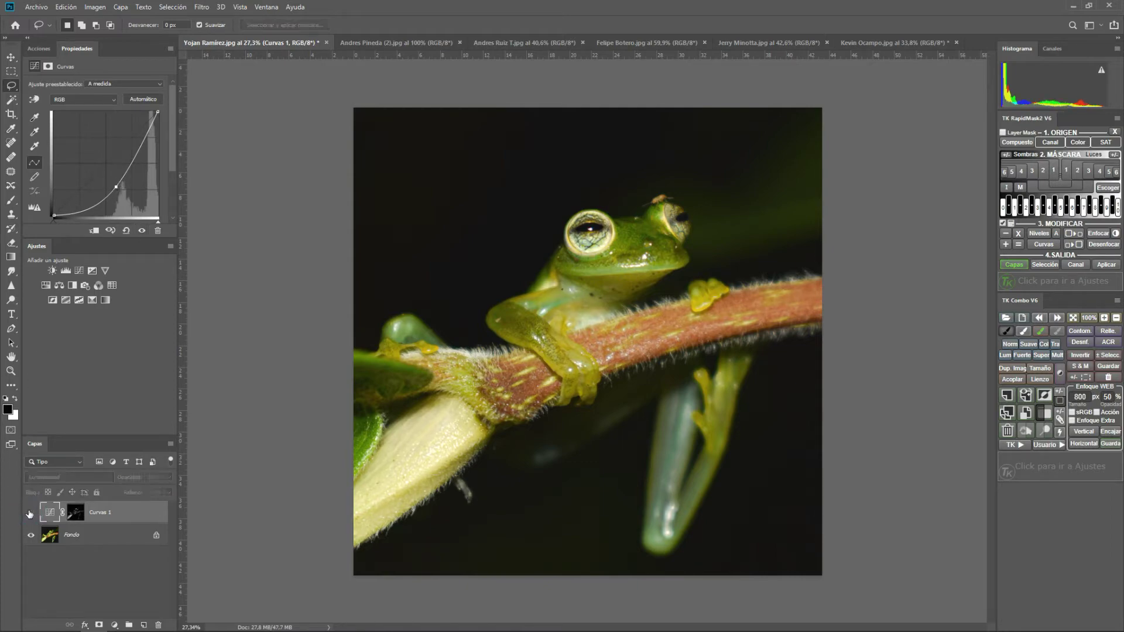
click(30, 513)
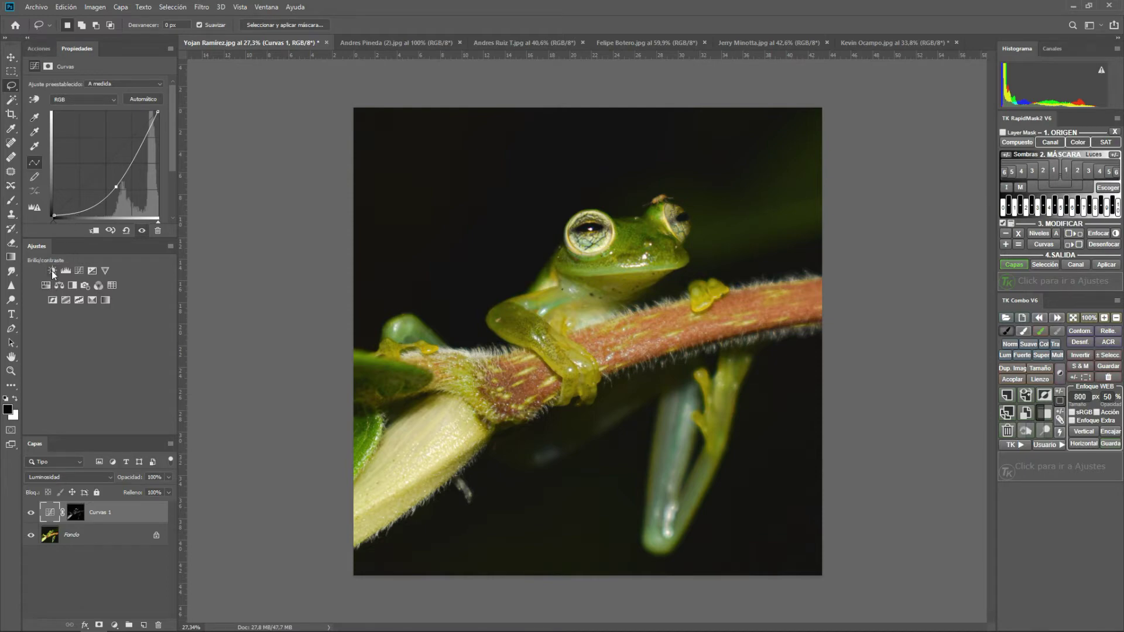
- Add an Exposure adjustment set to +0.31 and zoom in and out to check it
click(91, 271)
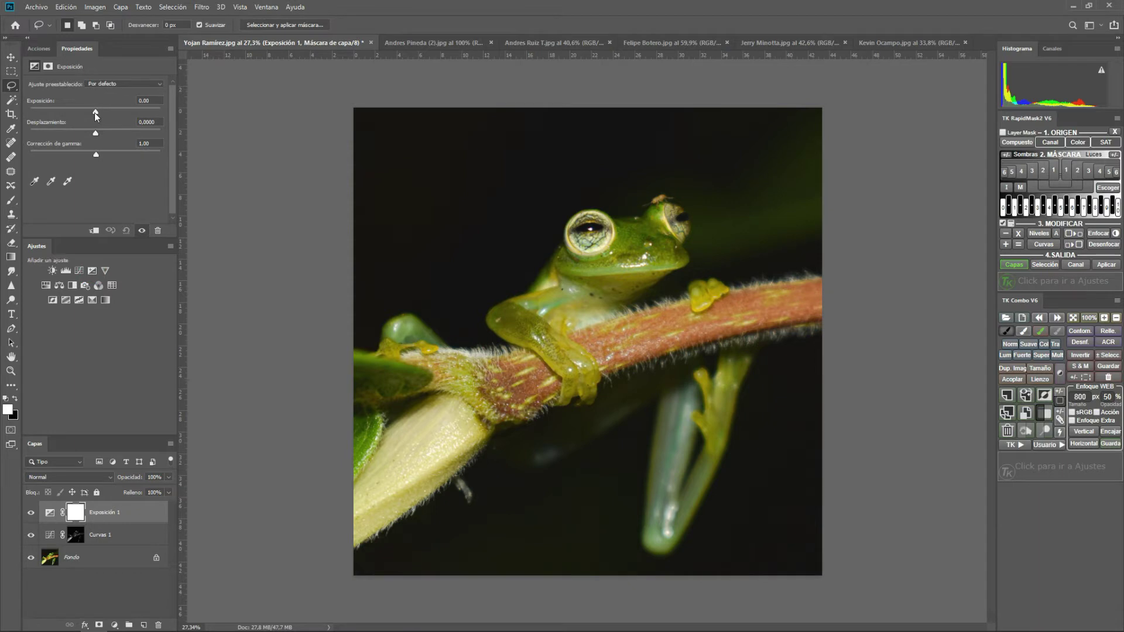
drag(96, 112, 96, 112)
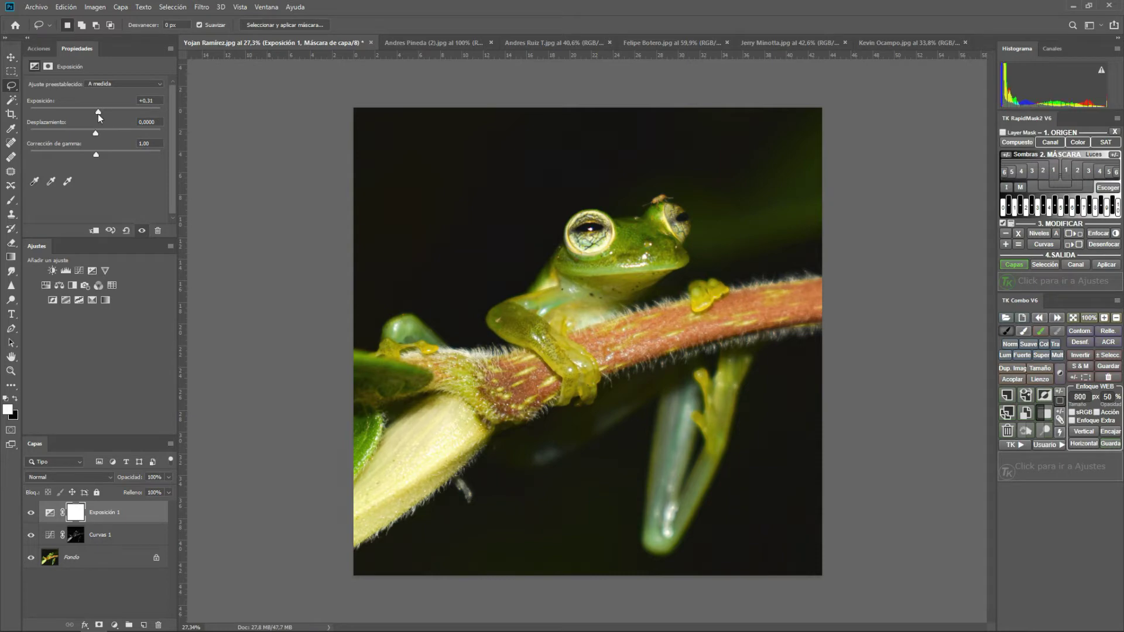
scroll(513, 294, up, 2)
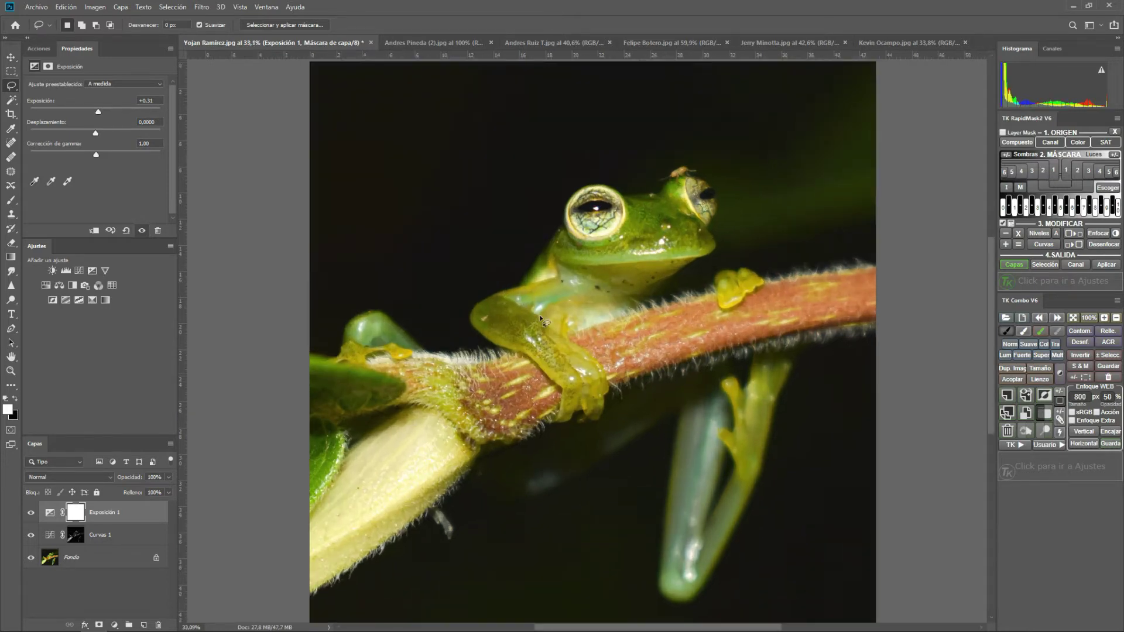
scroll(542, 320, up, 2)
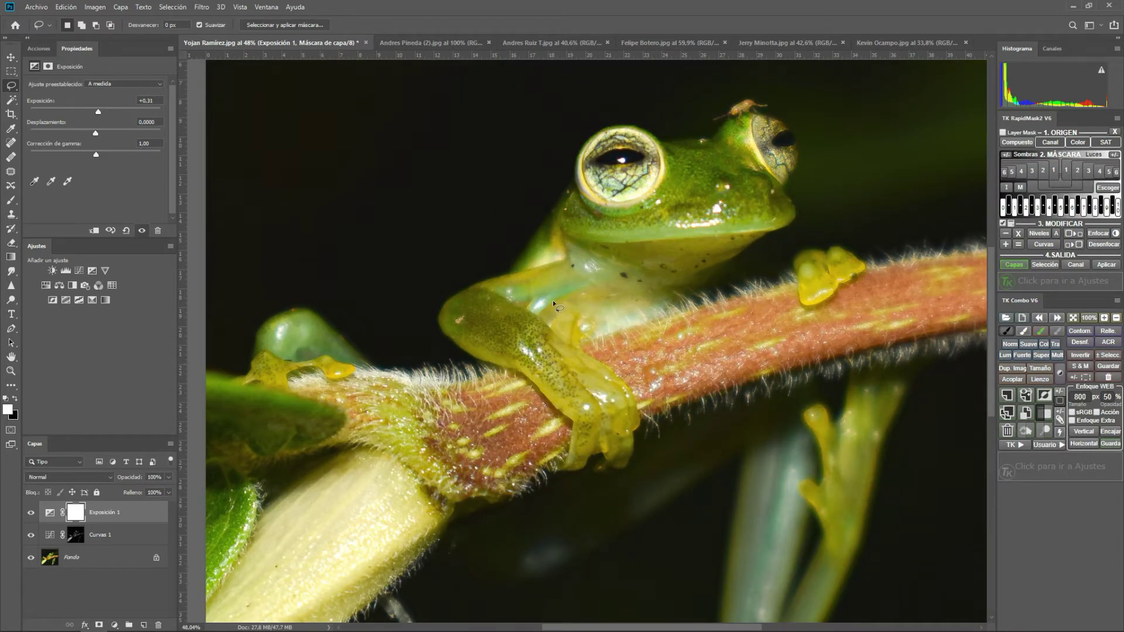
scroll(552, 299, down, 1)
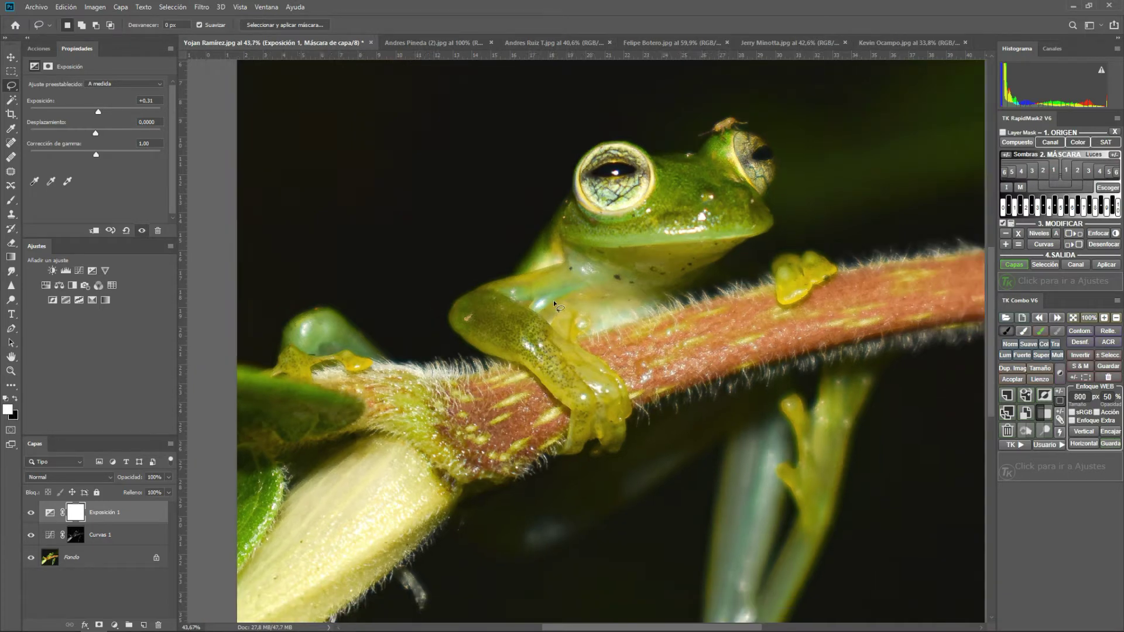
scroll(574, 310, down, 1)
scroll(609, 328, down, 1)
scroll(638, 346, down, 1)
scroll(589, 344, up, 1)
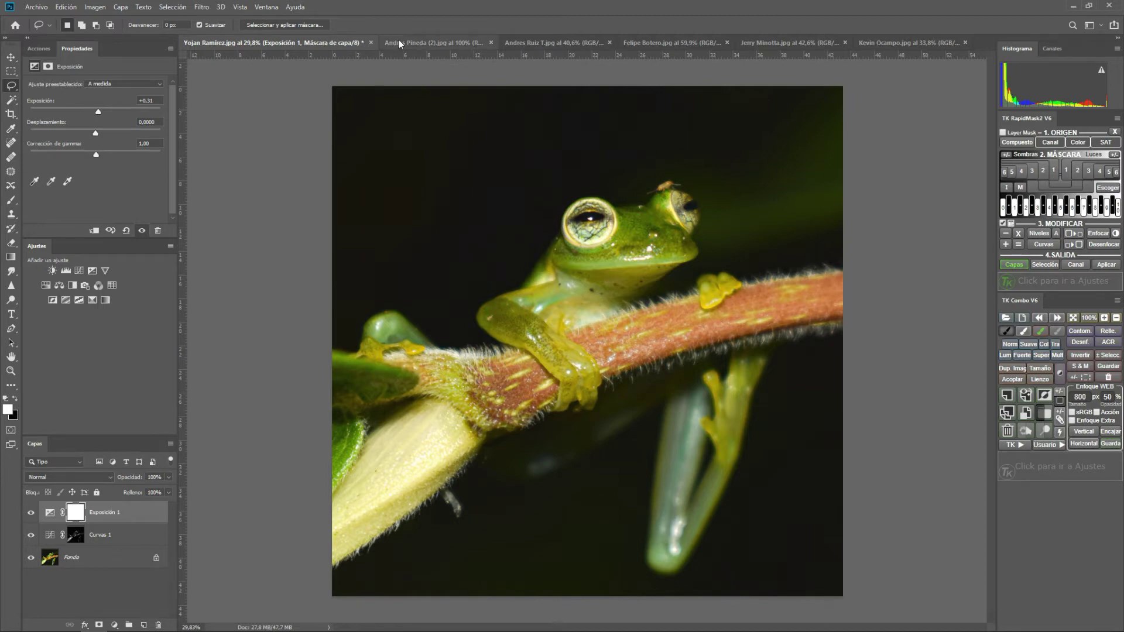
- Bring the blue bird photo forward and zoom in and out to inspect it
click(419, 45)
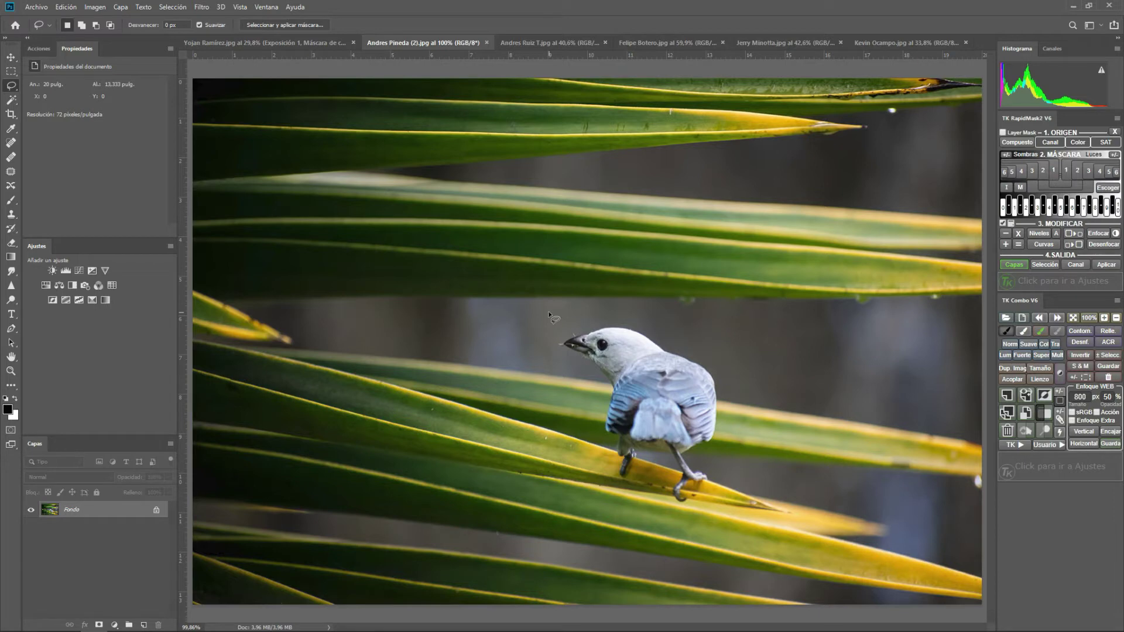
scroll(539, 349, up, 1)
scroll(538, 349, down, 2)
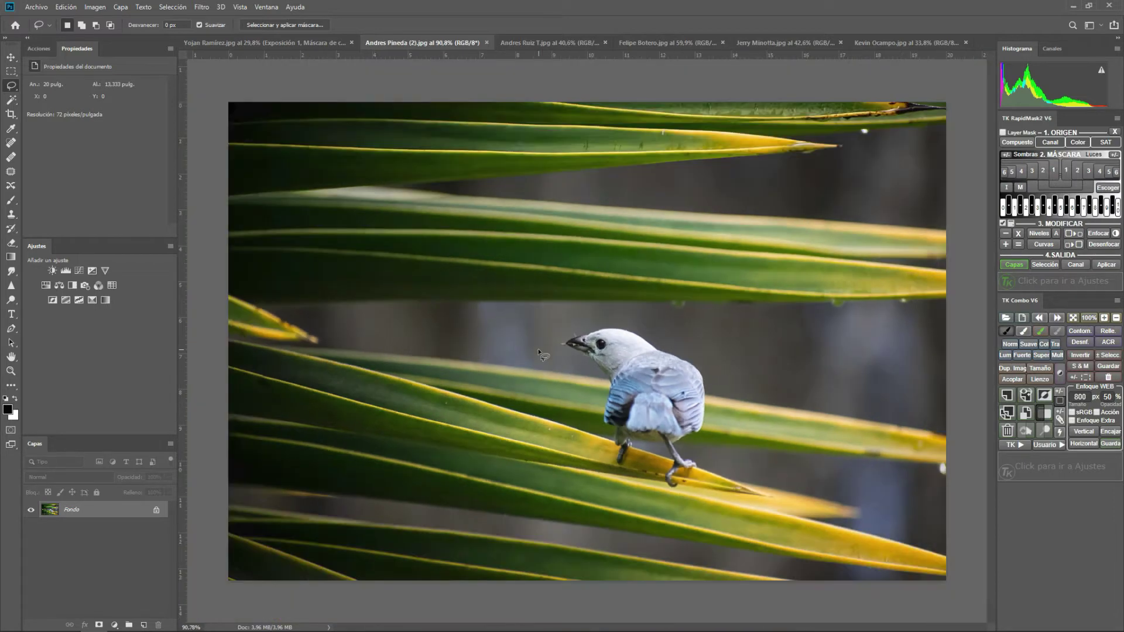
scroll(539, 349, up, 1)
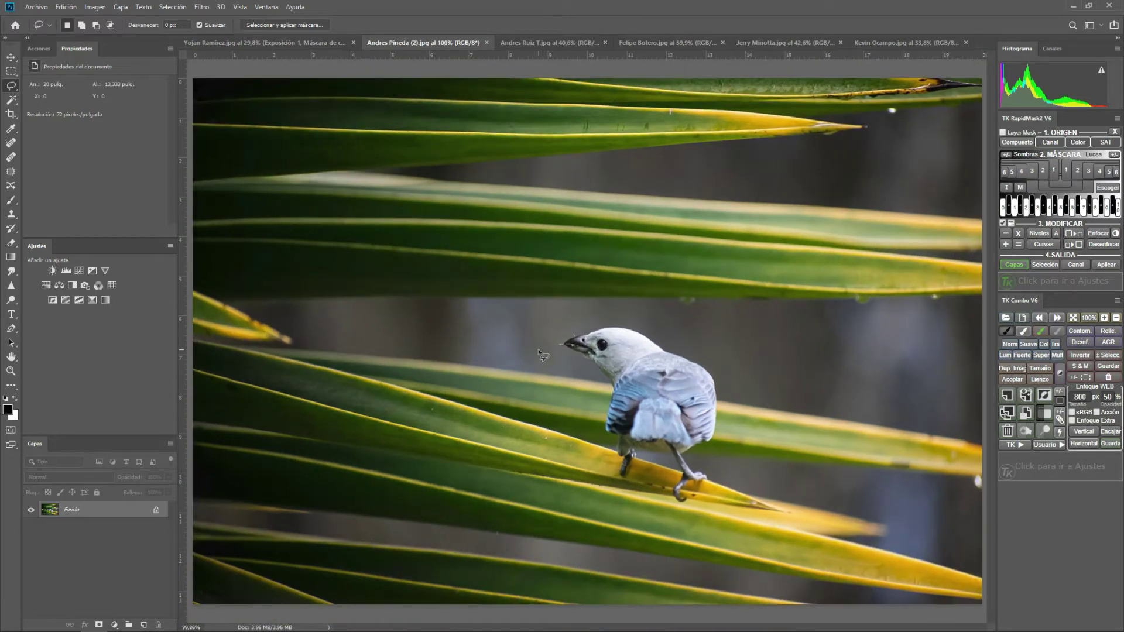
scroll(539, 349, down, 1)
scroll(539, 349, up, 1)
- Crop tightly around the bird with the Proporción original ratio and apply the crop
click(11, 116)
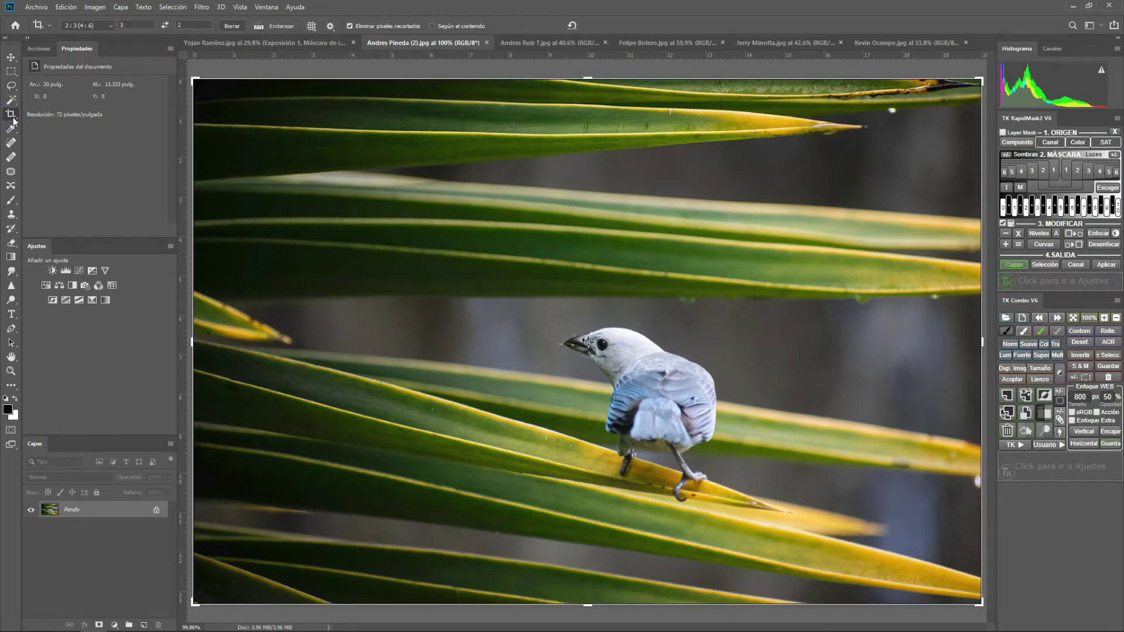
click(88, 26)
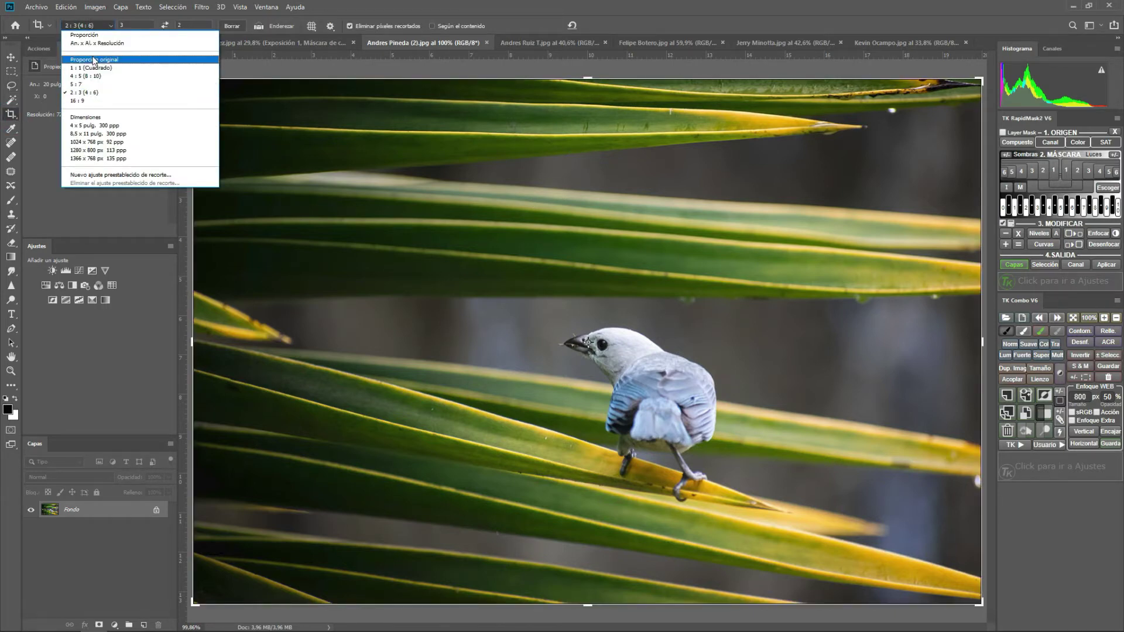
click(94, 60)
mouse_move(194, 79)
mouse_down()
mouse_move(275, 156)
mouse_move(441, 256)
mouse_move(617, 265)
mouse_move(596, 273)
mouse_up()
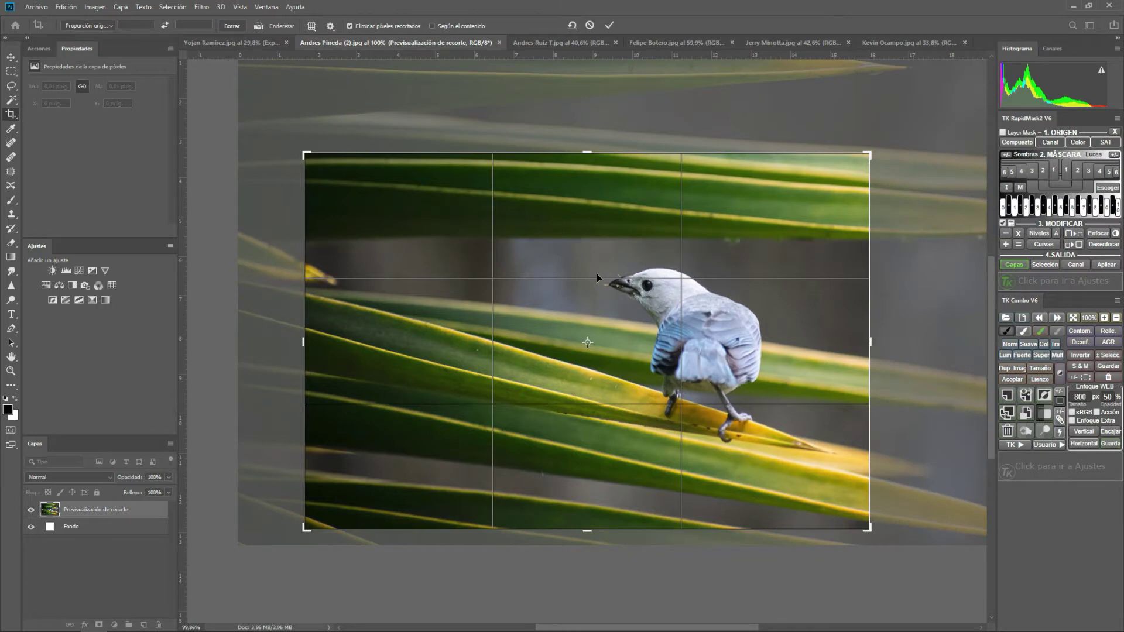
drag(308, 156, 358, 190)
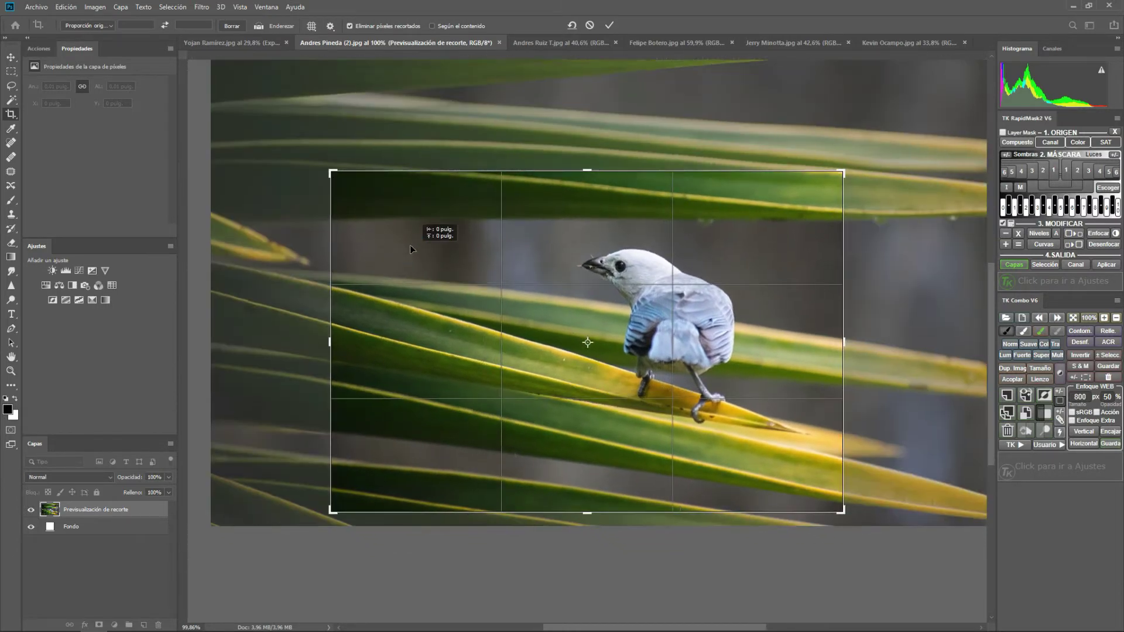
mouse_move(410, 245)
mouse_down()
mouse_move(429, 289)
mouse_move(423, 268)
mouse_up()
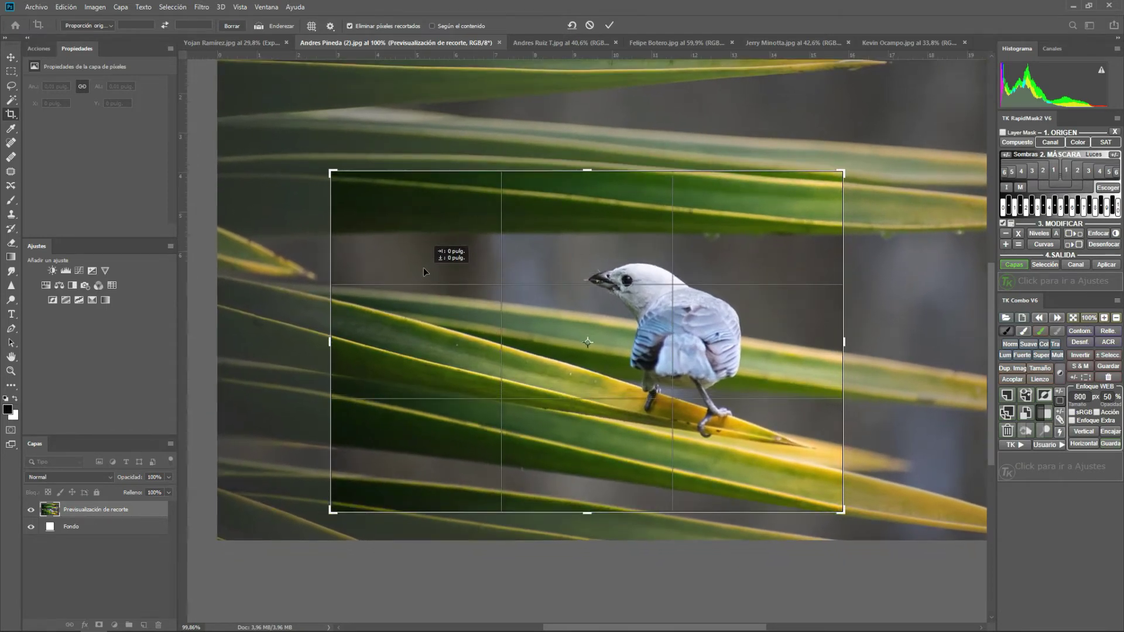
key(Return)
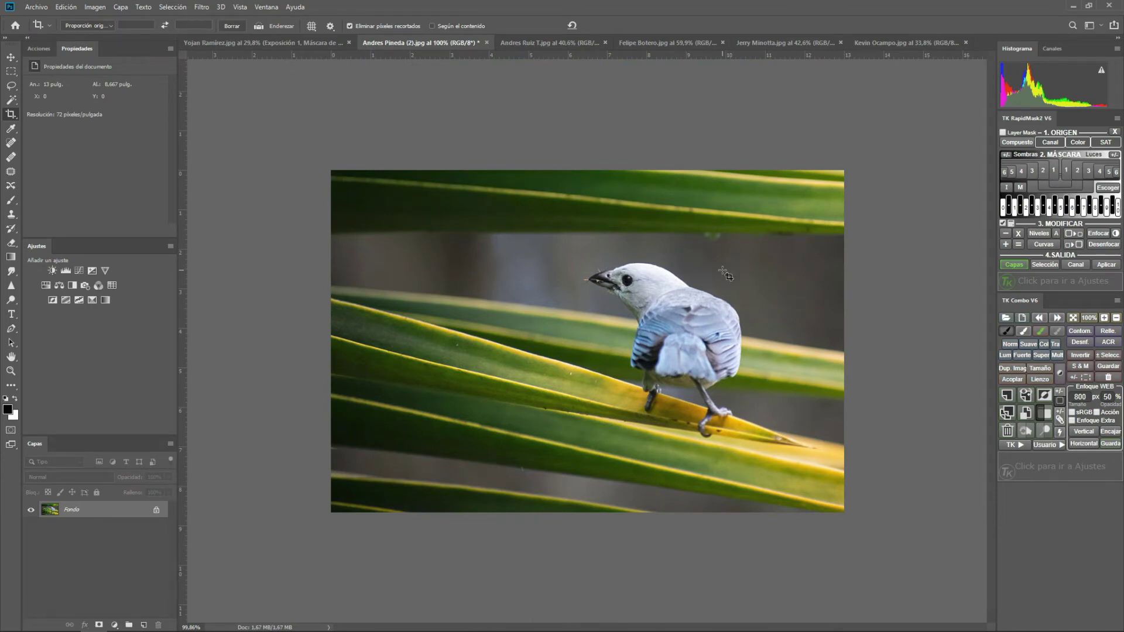
scroll(724, 273, up, 5)
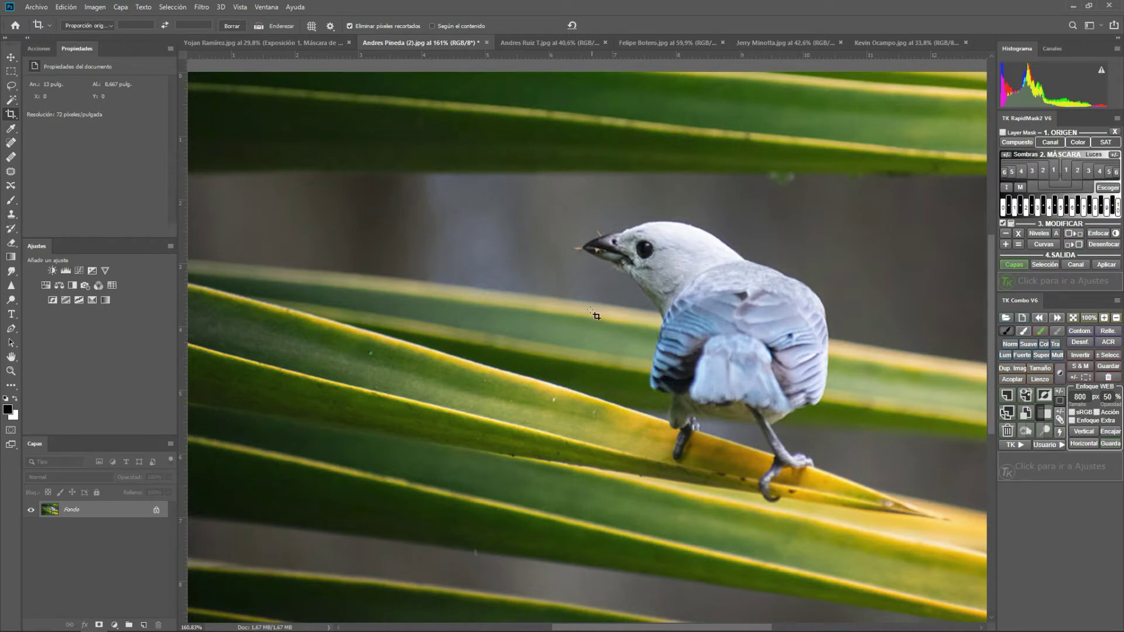
key(ctrl+0)
click(1071, 154)
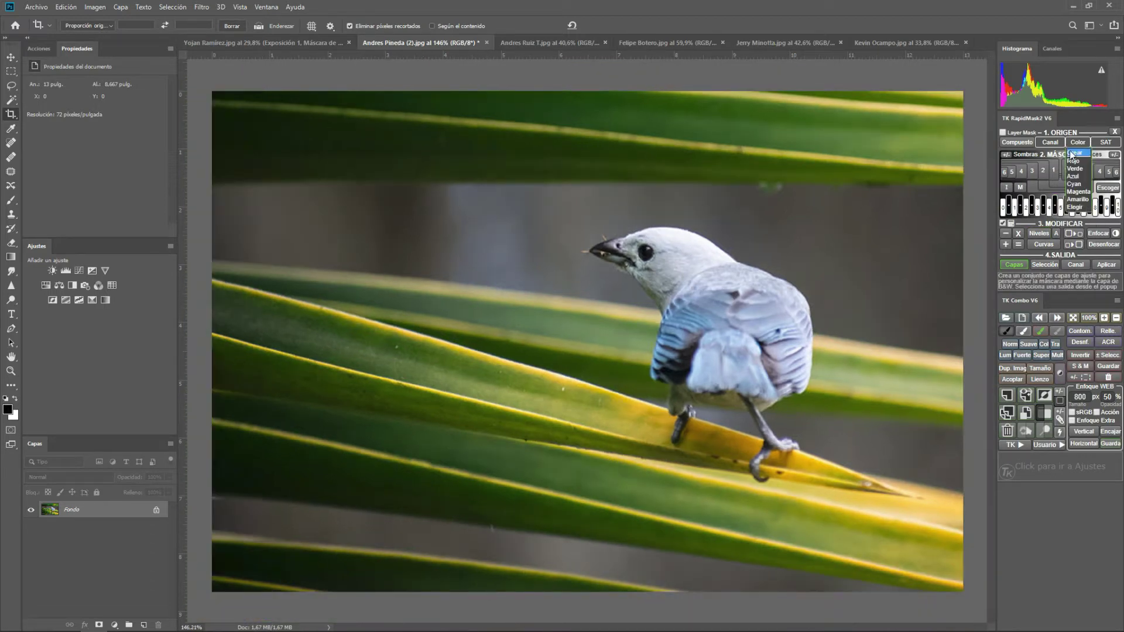
click(1074, 154)
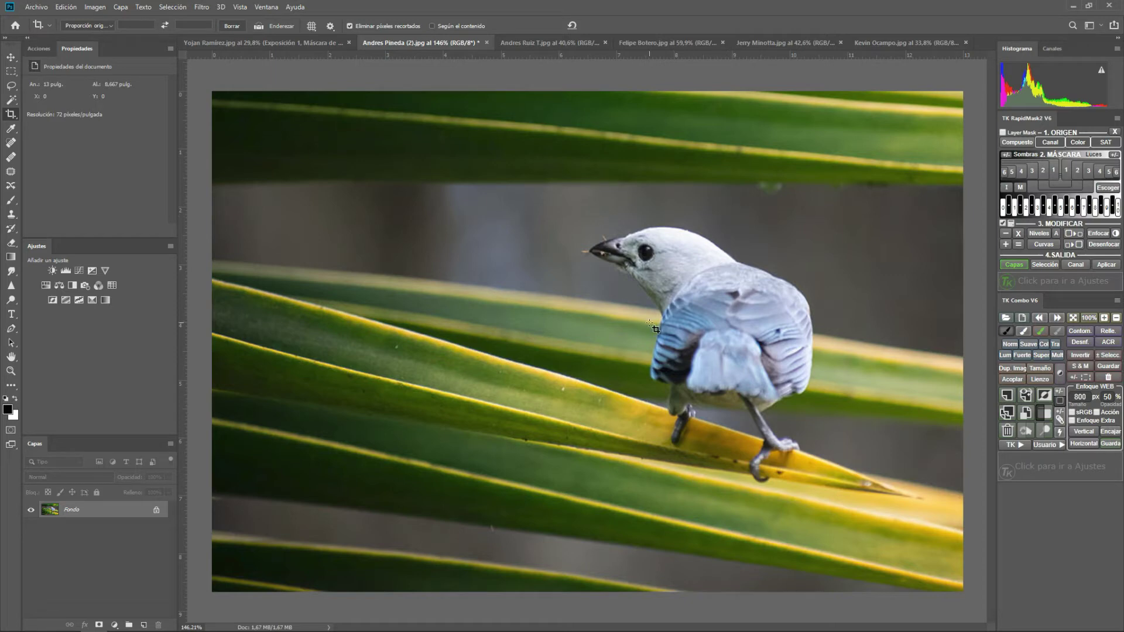
scroll(654, 329, down, 2)
scroll(654, 329, up, 1)
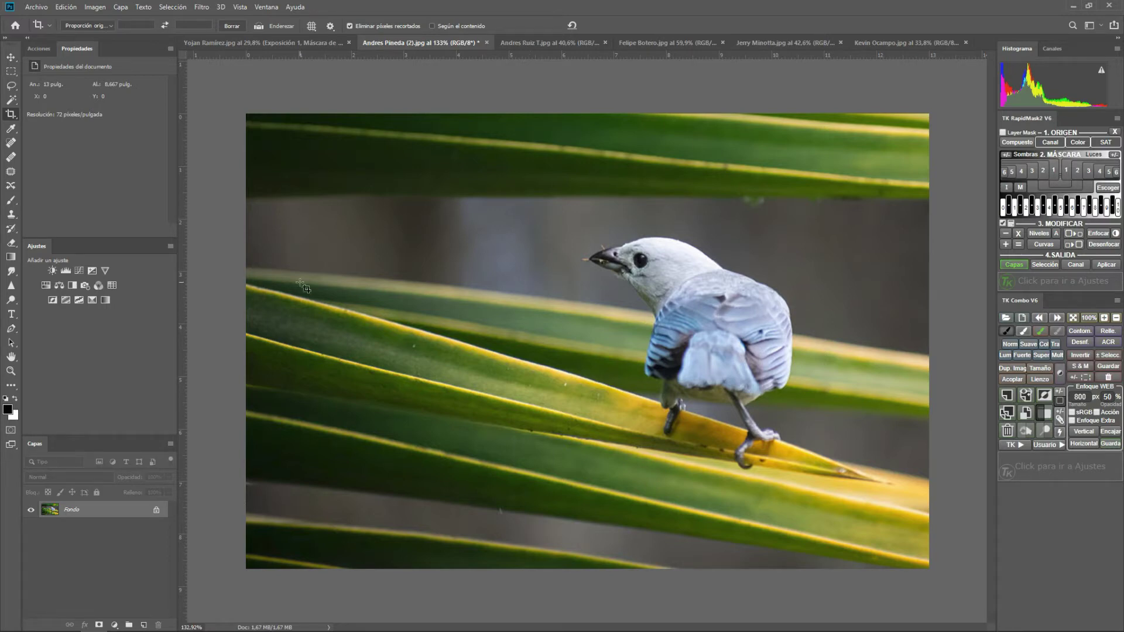
- Run the Colorizar action and invert its mask to hide the effect
click(47, 51)
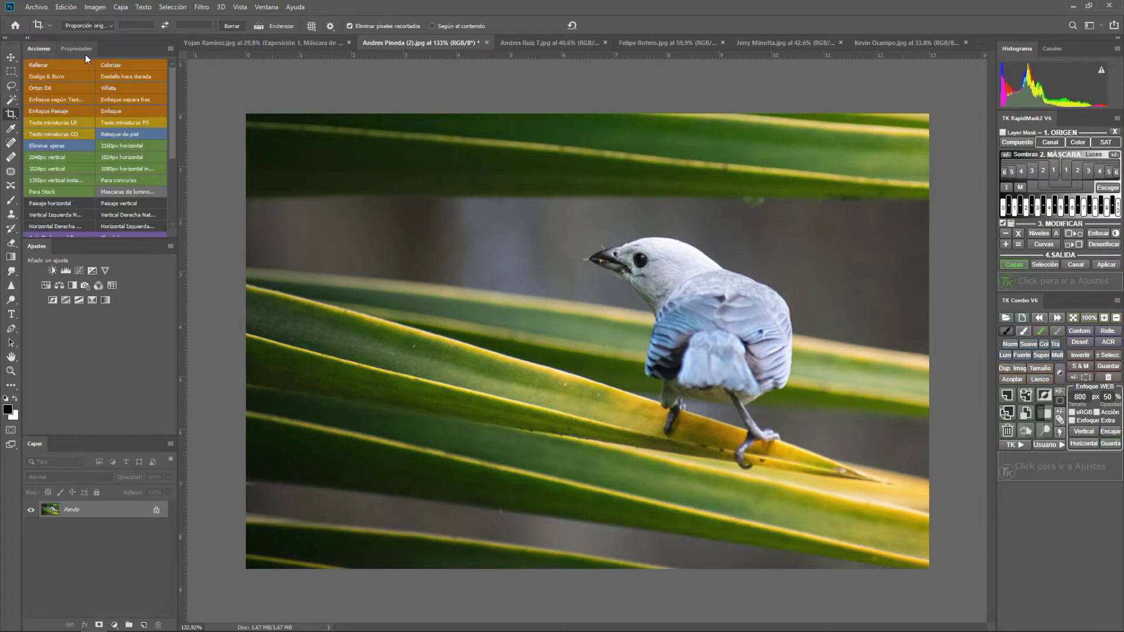
click(114, 66)
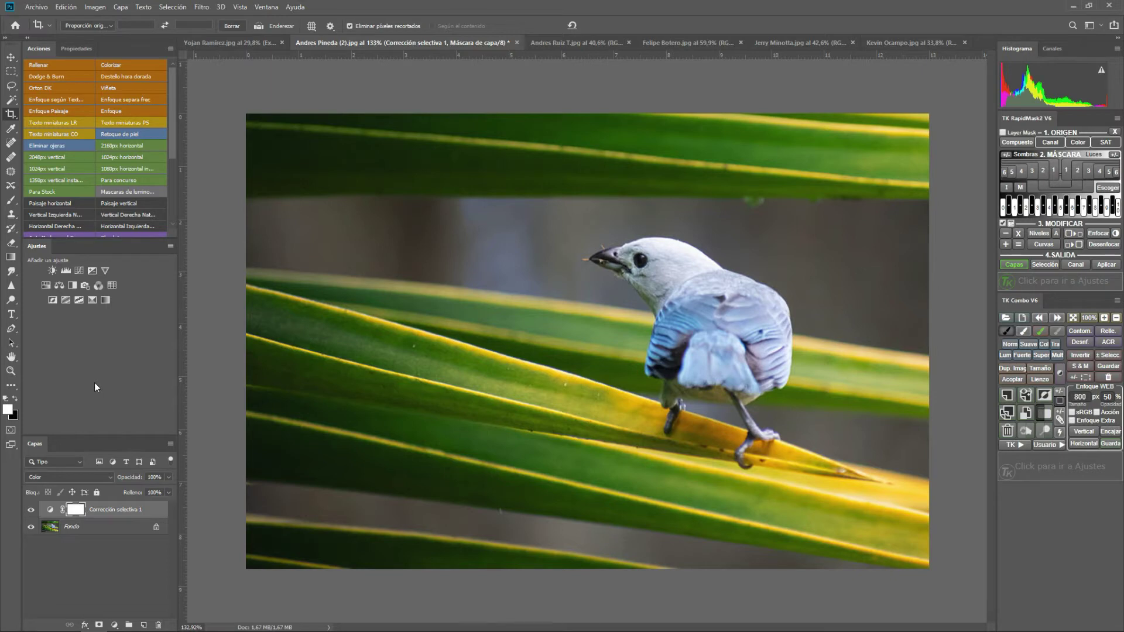
key(ctrl+i)
- Paint the mask white at full opacity over the bird's wing and tail, then compare
click(12, 201)
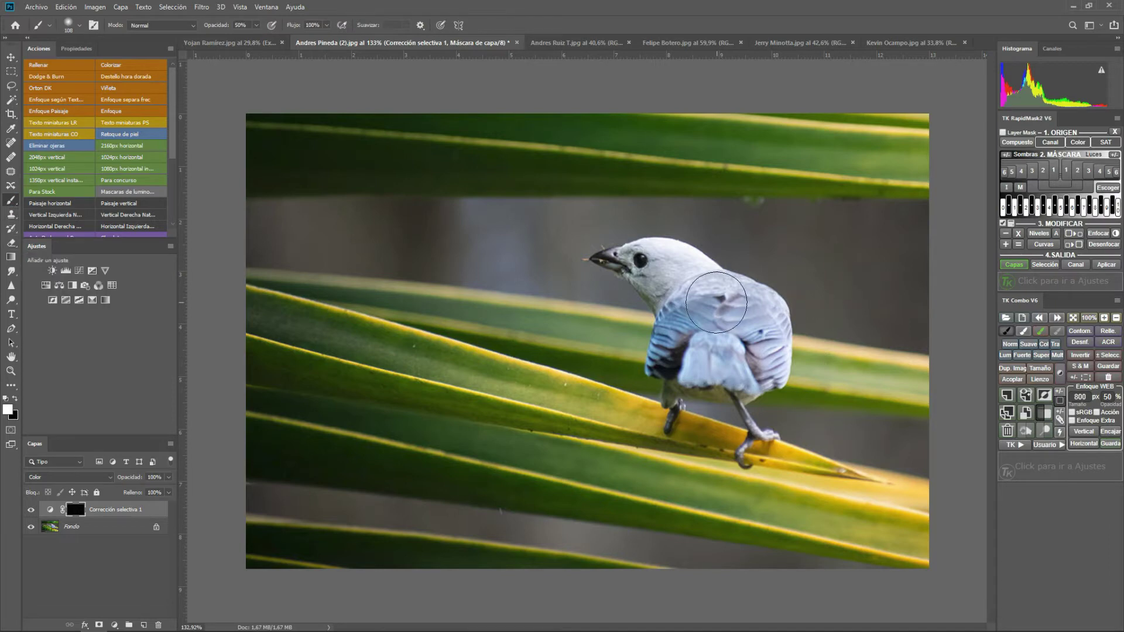
drag(697, 294, 690, 345)
key(0)
drag(697, 384, 743, 398)
key(x)
click(31, 510)
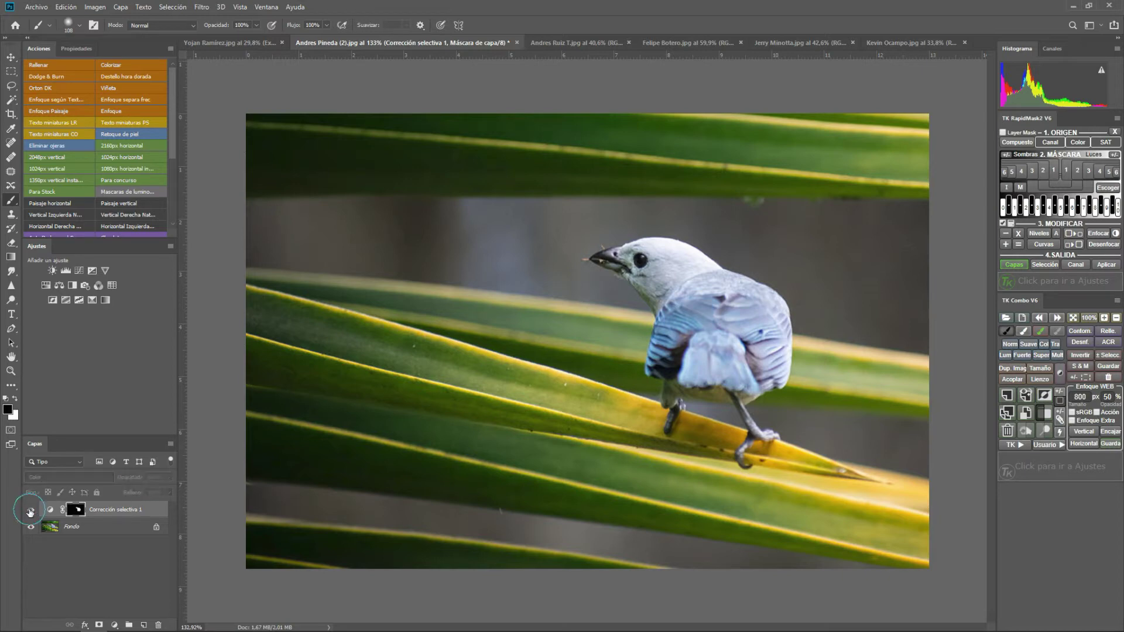
click(31, 511)
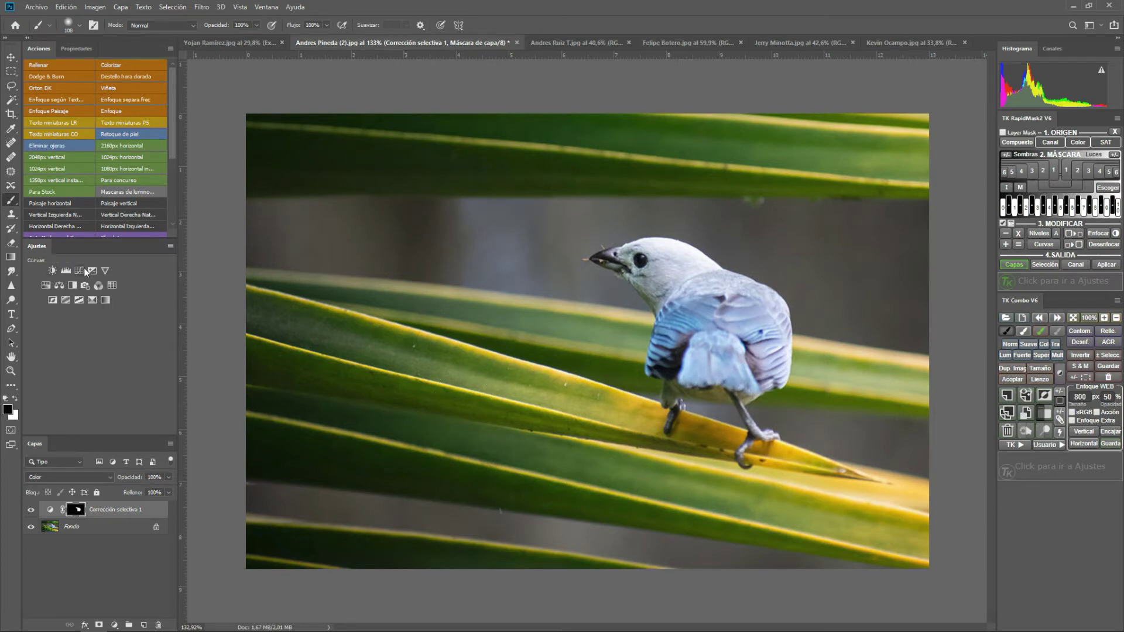
- Turn on Equilibrio de color 1, nudge its shadows toward green and red, and compare
click(58, 286)
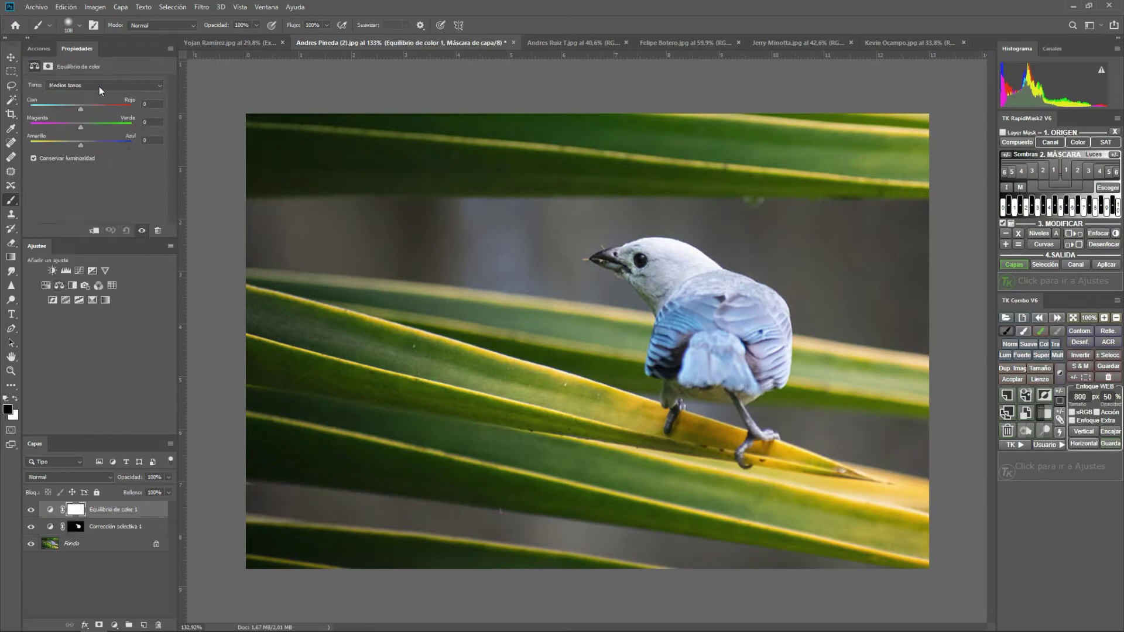
click(82, 86)
click(75, 92)
drag(80, 125, 75, 128)
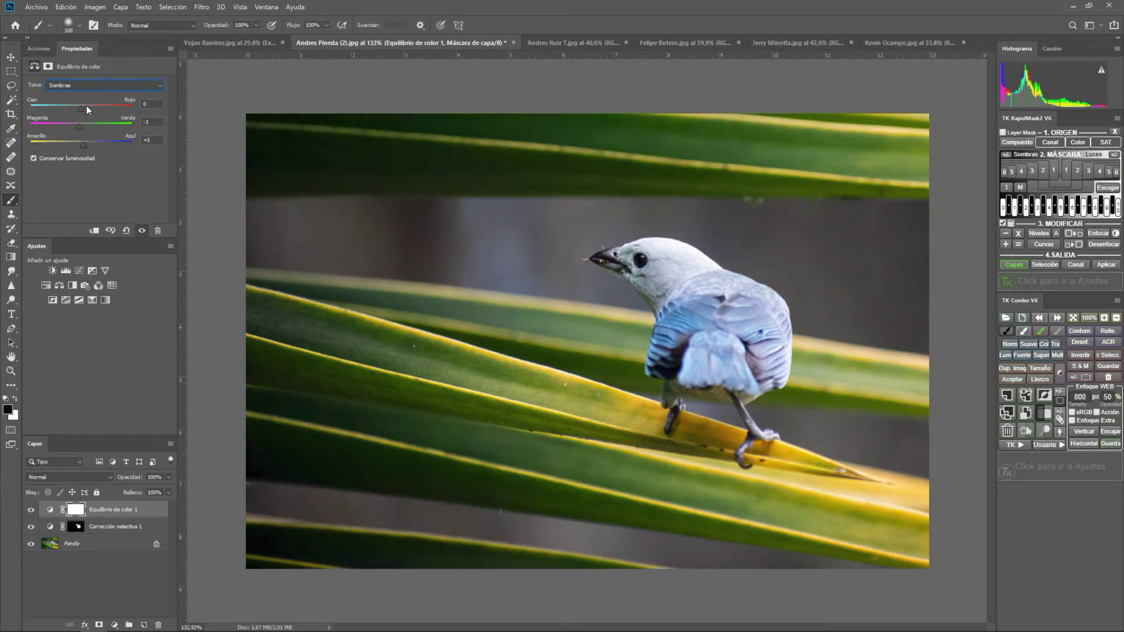
drag(86, 107, 83, 109)
click(31, 513)
click(31, 512)
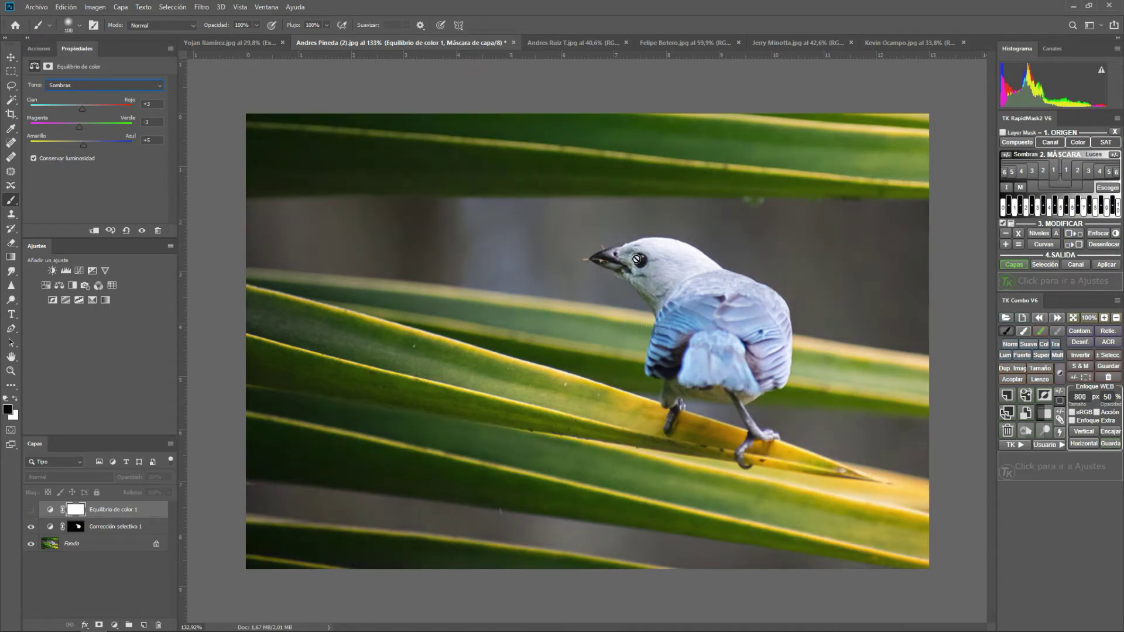
scroll(624, 273, up, 3)
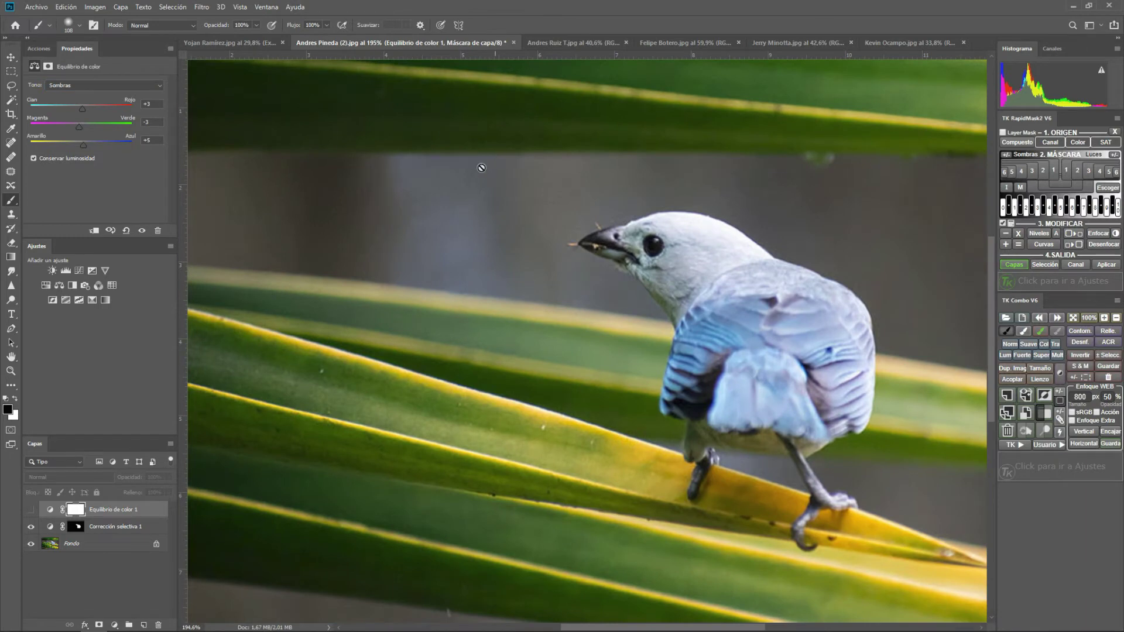
click(30, 510)
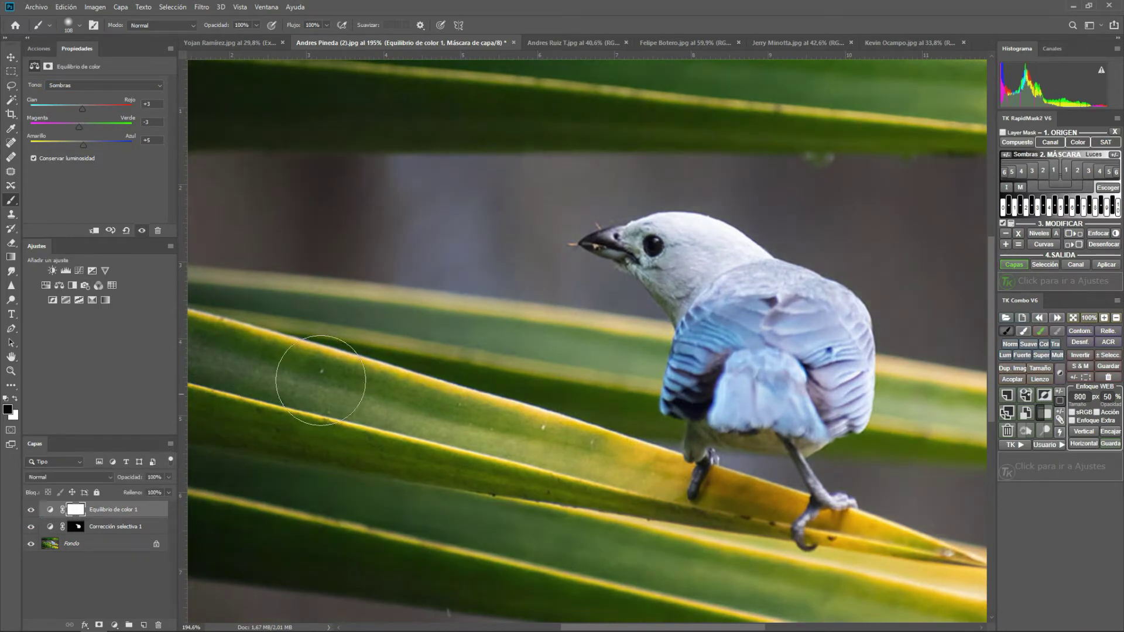
scroll(712, 350, down, 5)
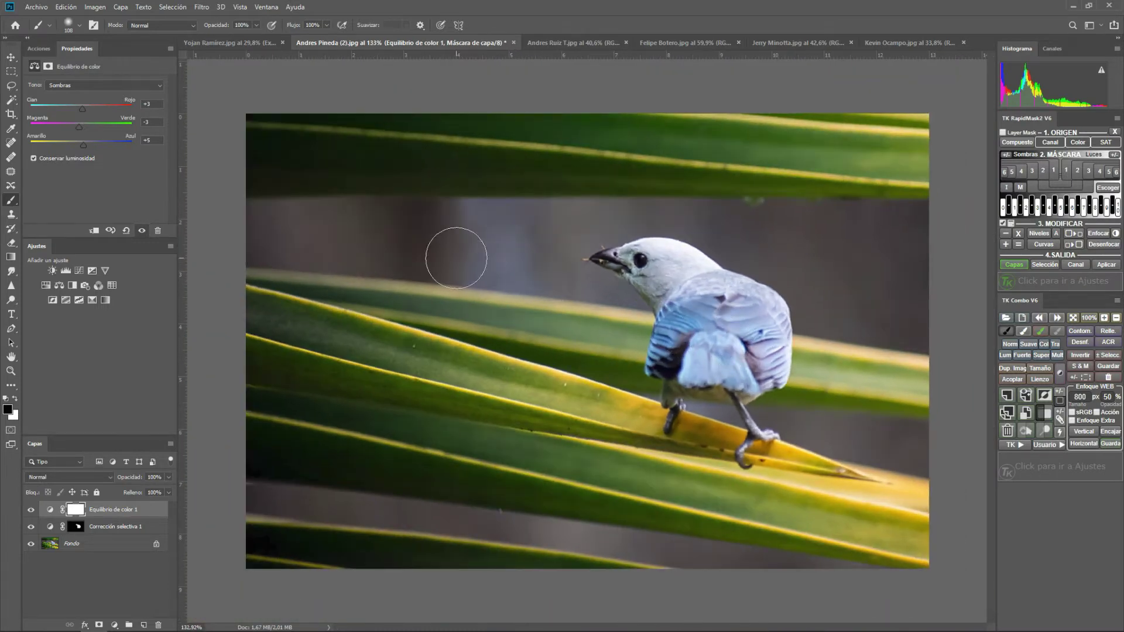
- Shift the colour balance midtones toward magenta, to about -13
click(74, 85)
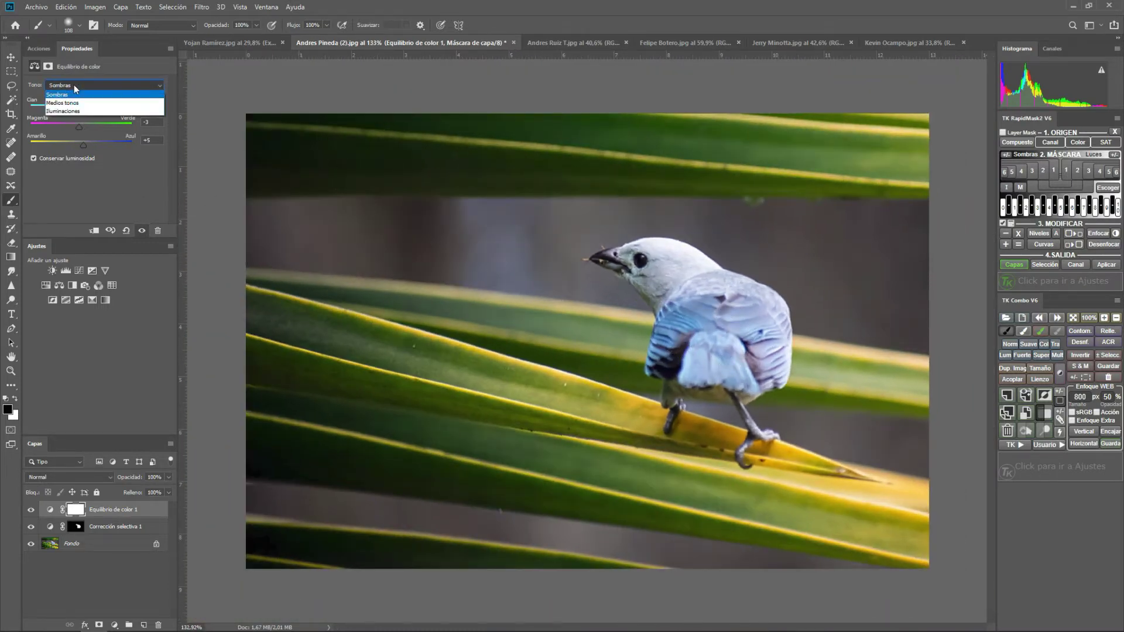
click(66, 104)
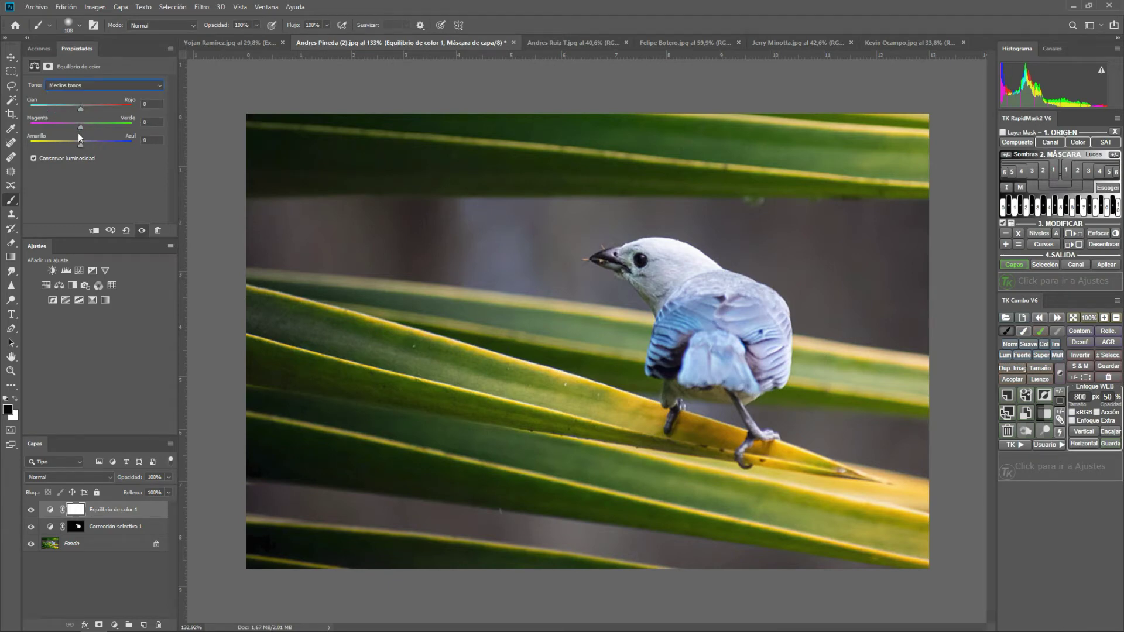
click(80, 128)
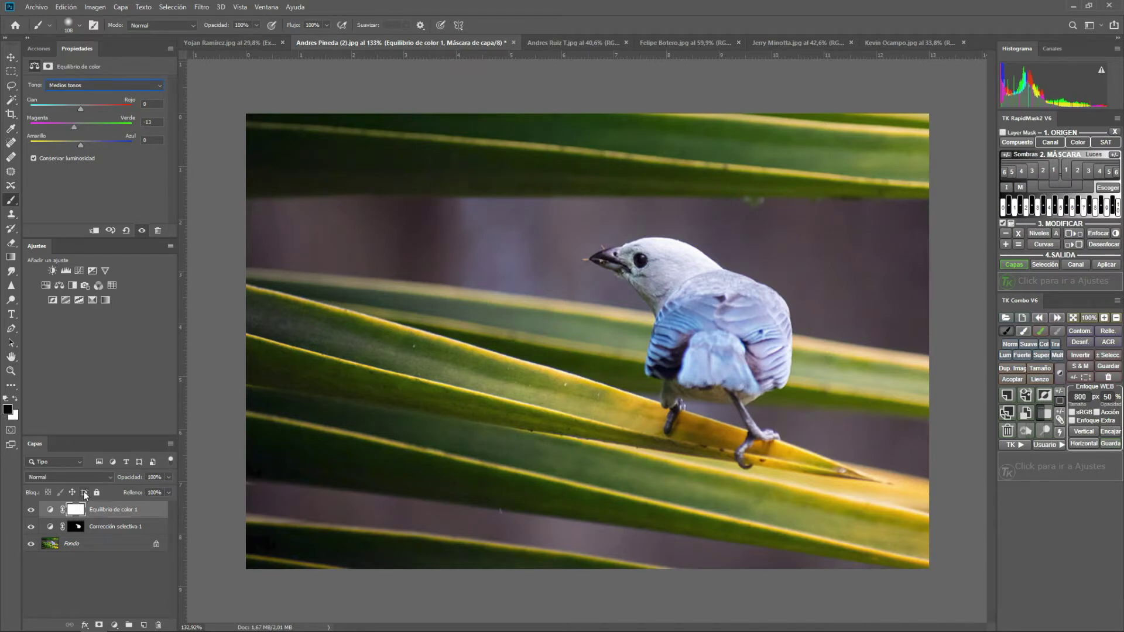
click(78, 527)
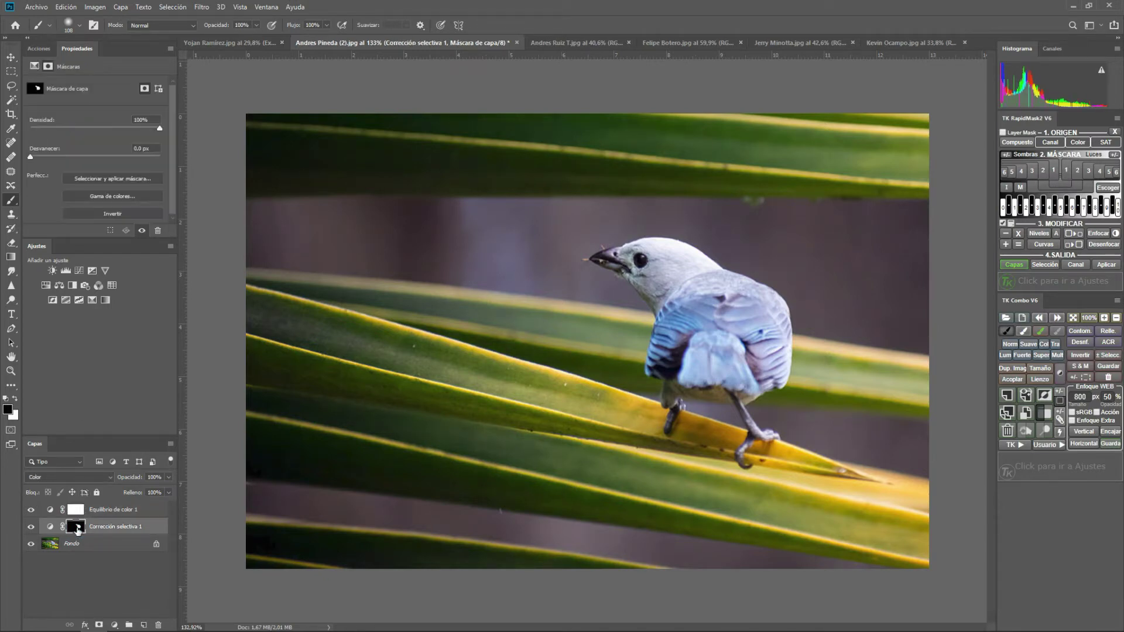
- Copy the Corrección selectiva 1 mask onto Equilibrio de color 1, replacing its existing mask
drag(78, 528, 79, 514)
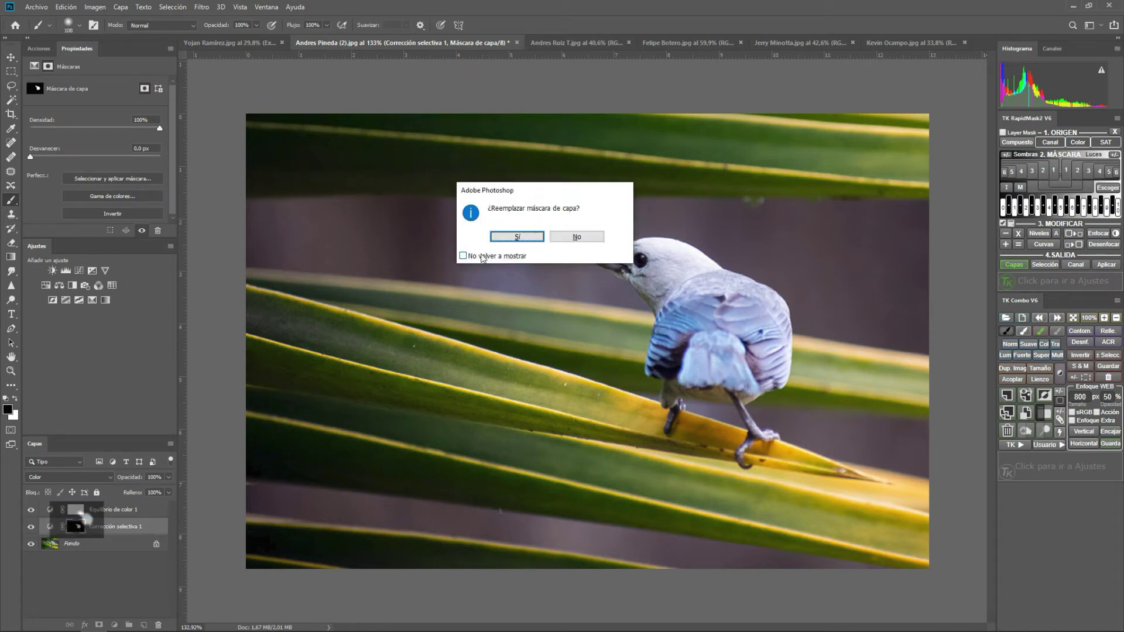
click(507, 238)
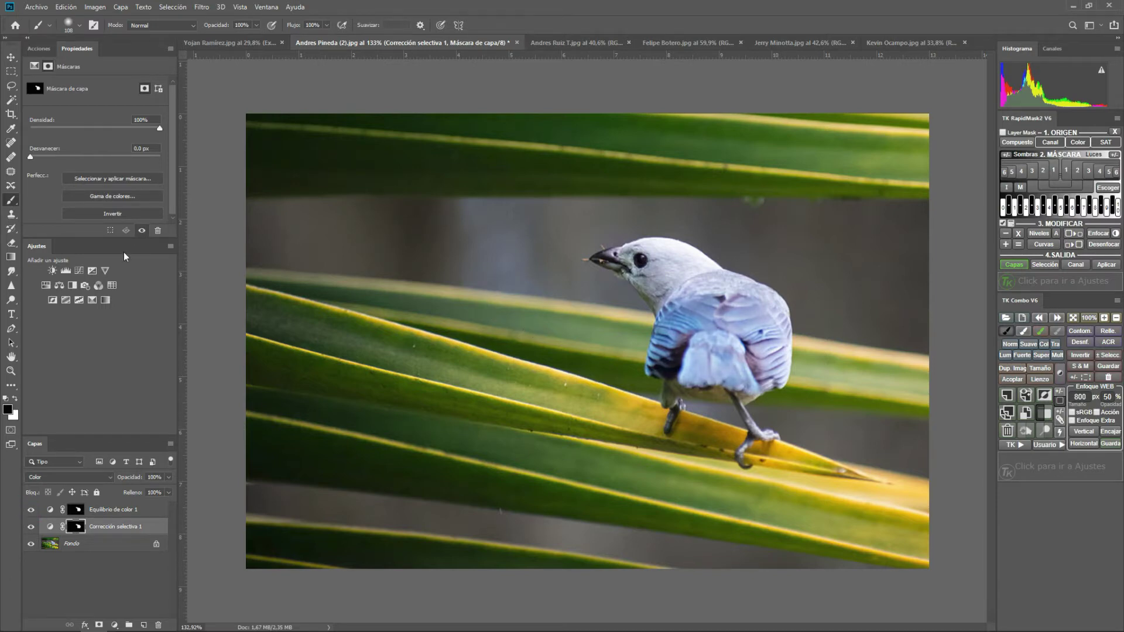
click(44, 50)
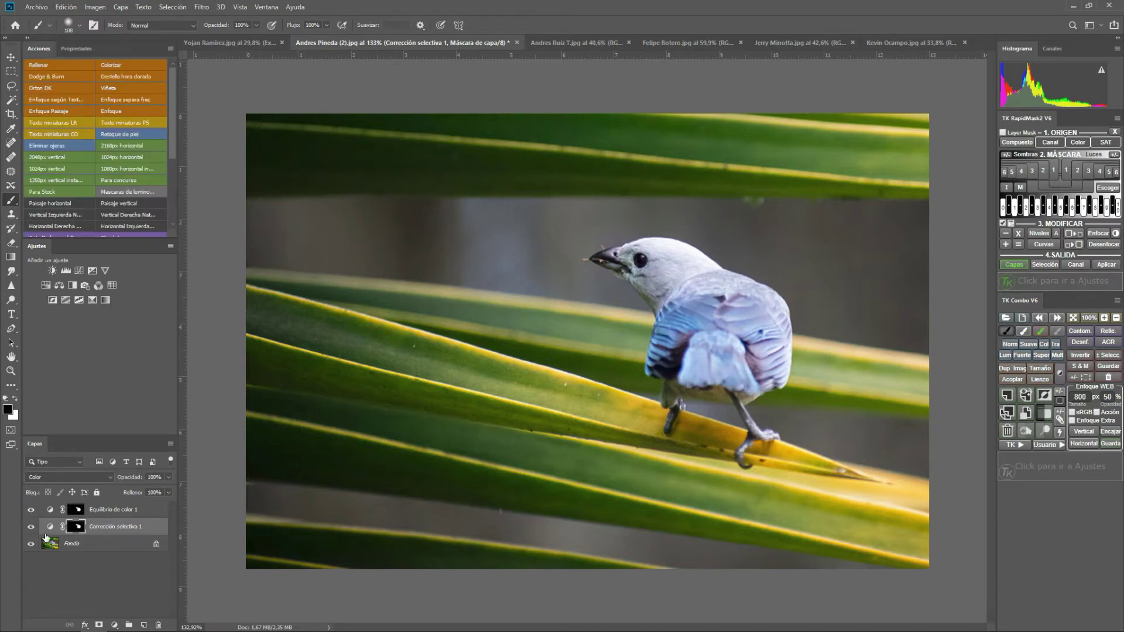
click(49, 513)
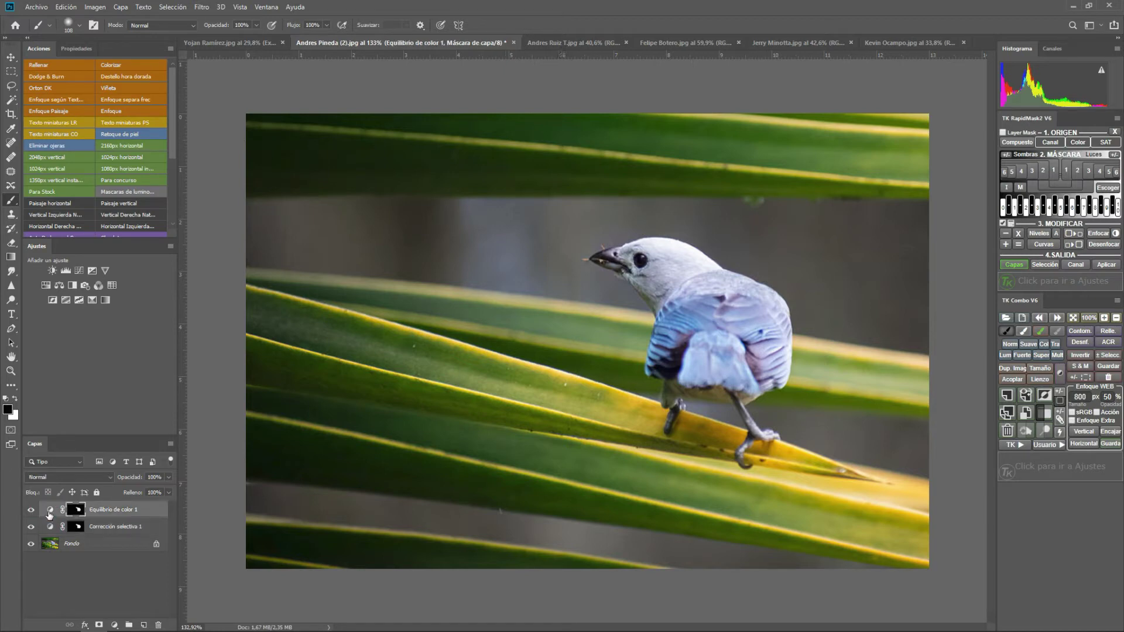
click(72, 50)
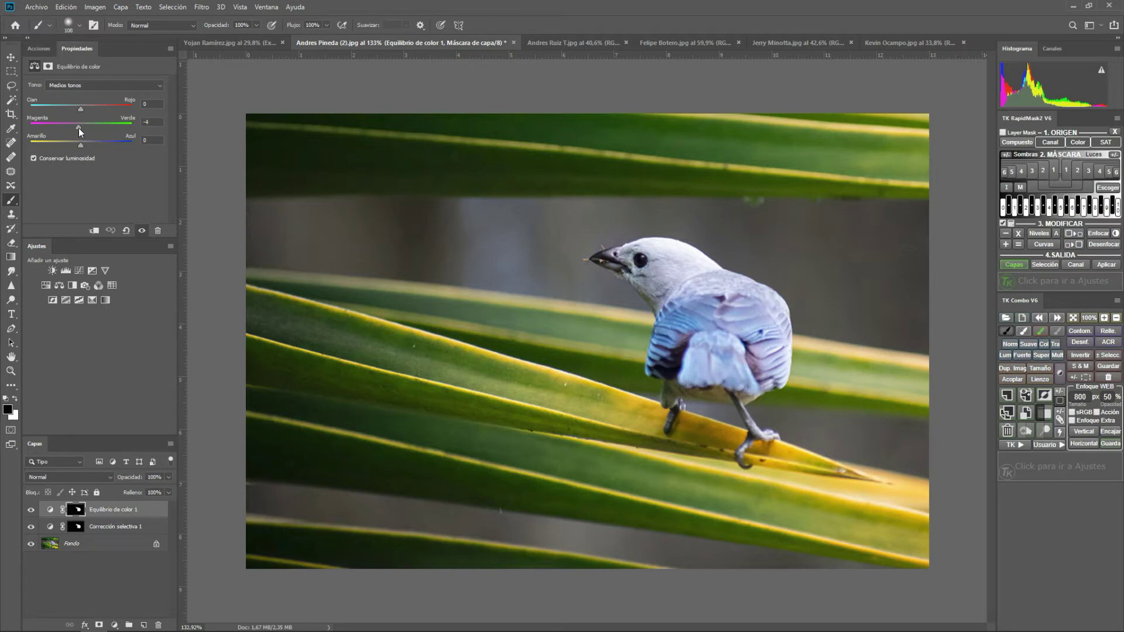
- Switch the colour balance back to Sombras and toggle the layer to compare
click(76, 85)
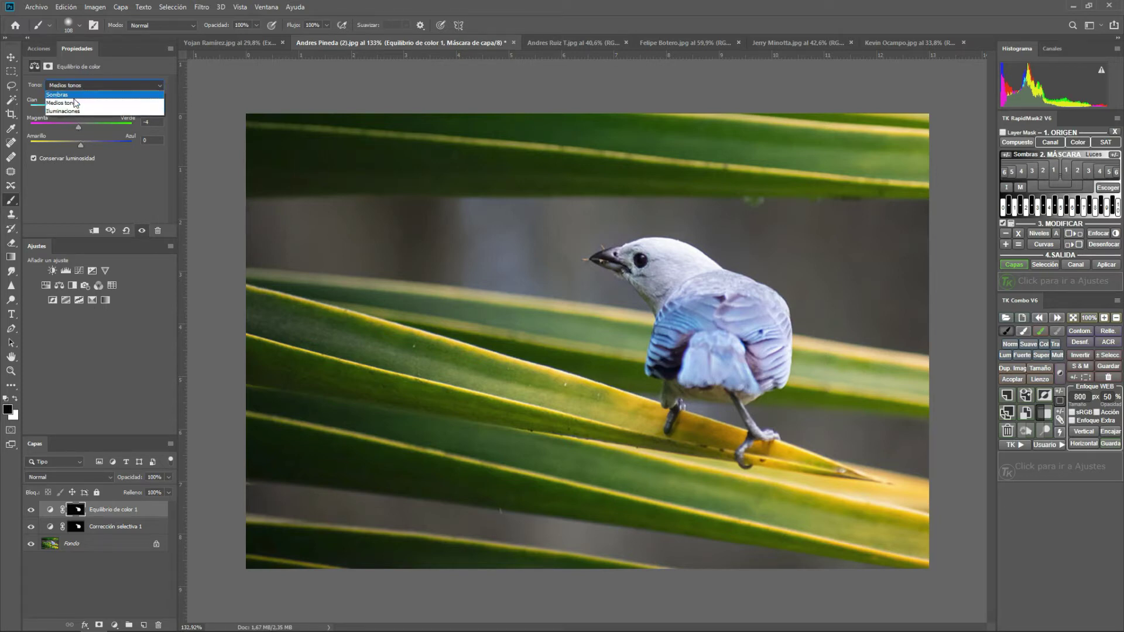
click(74, 95)
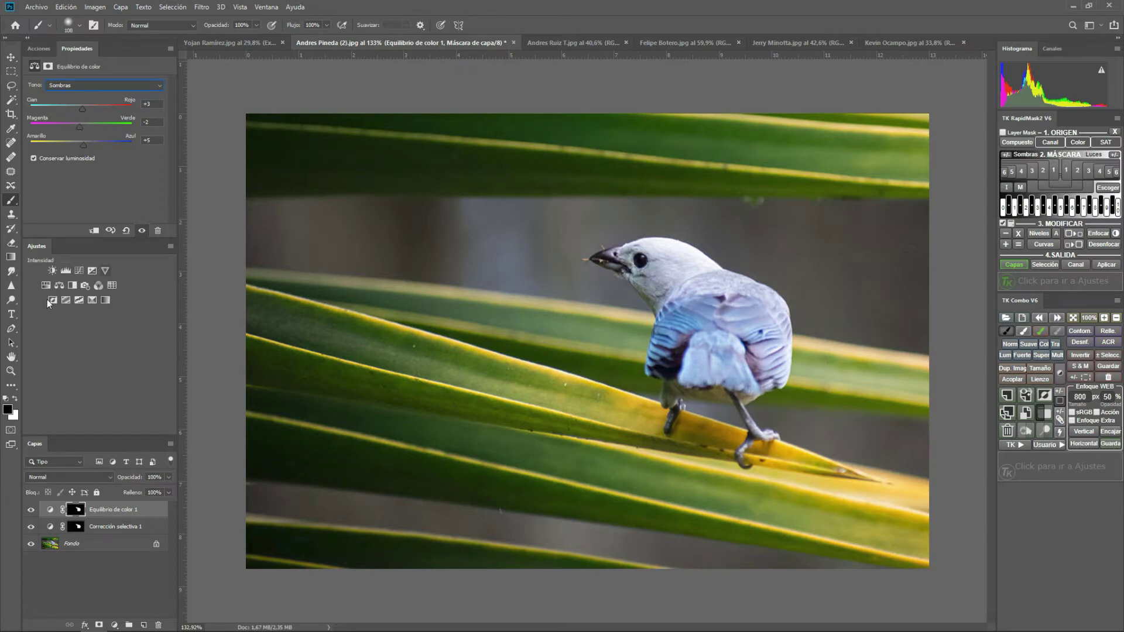
click(32, 510)
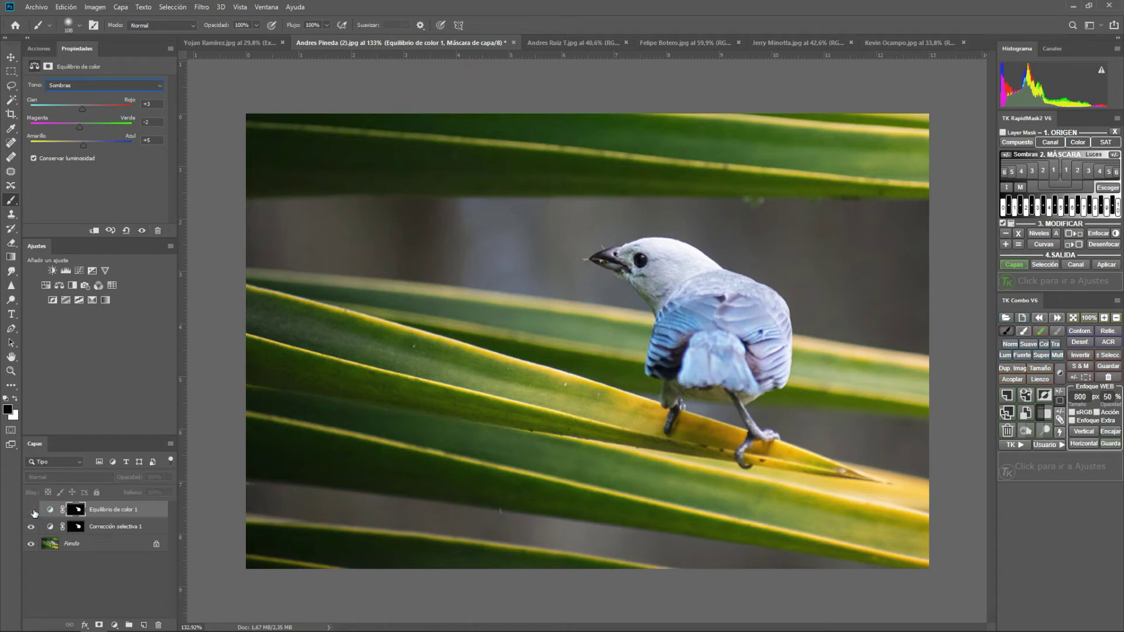
click(31, 510)
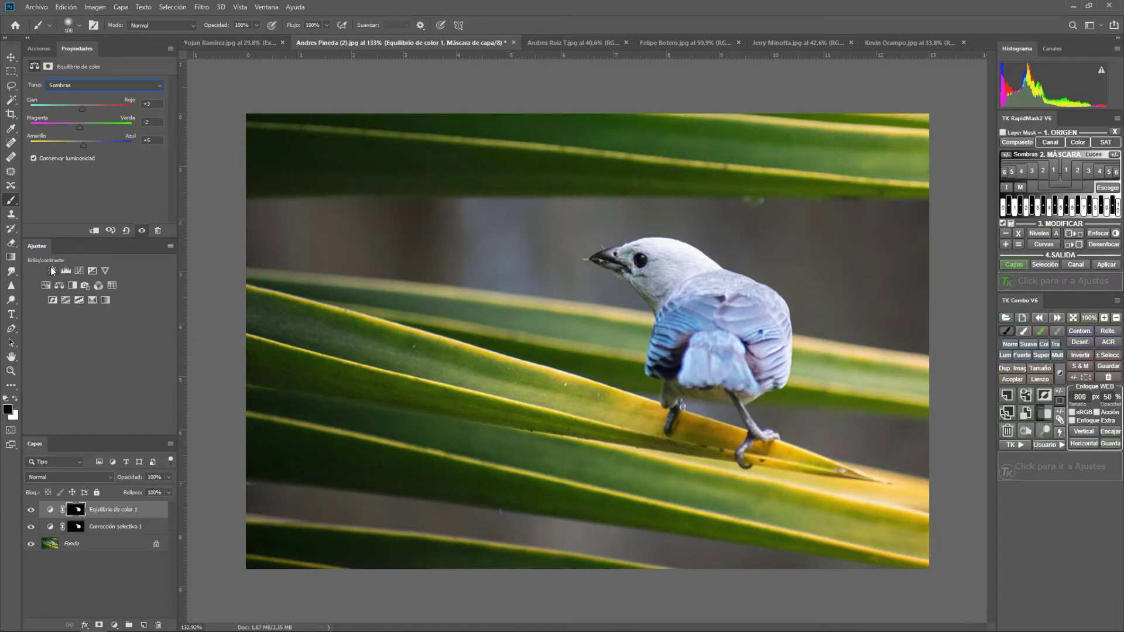
- Add a Hue/Saturation layer that desaturates the yellows and shifts their hue toward green
click(46, 286)
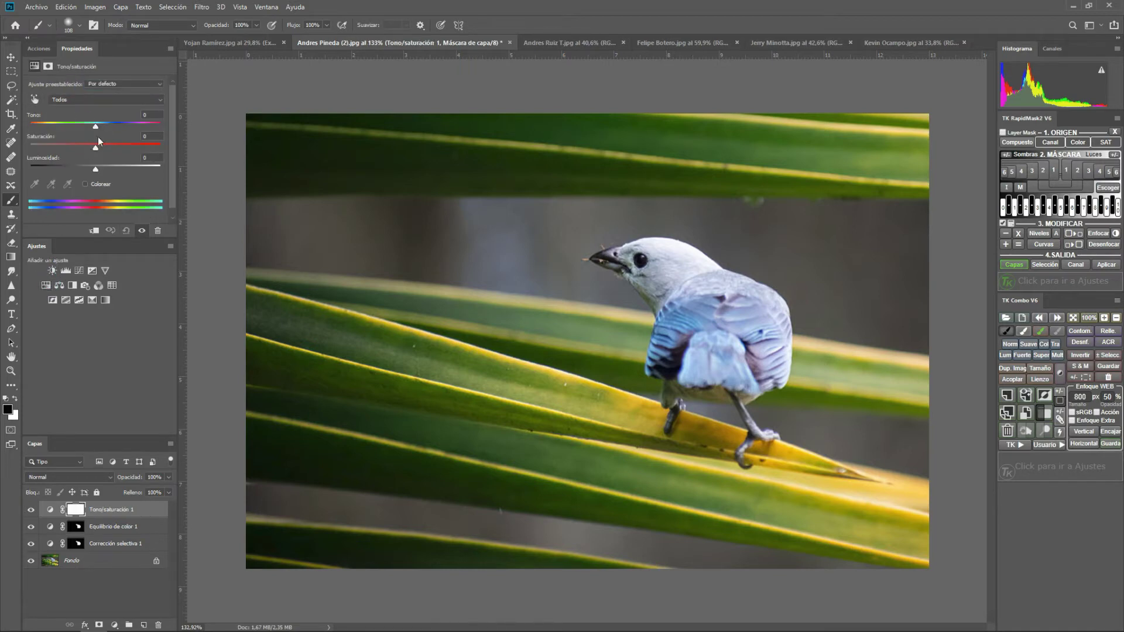
click(81, 100)
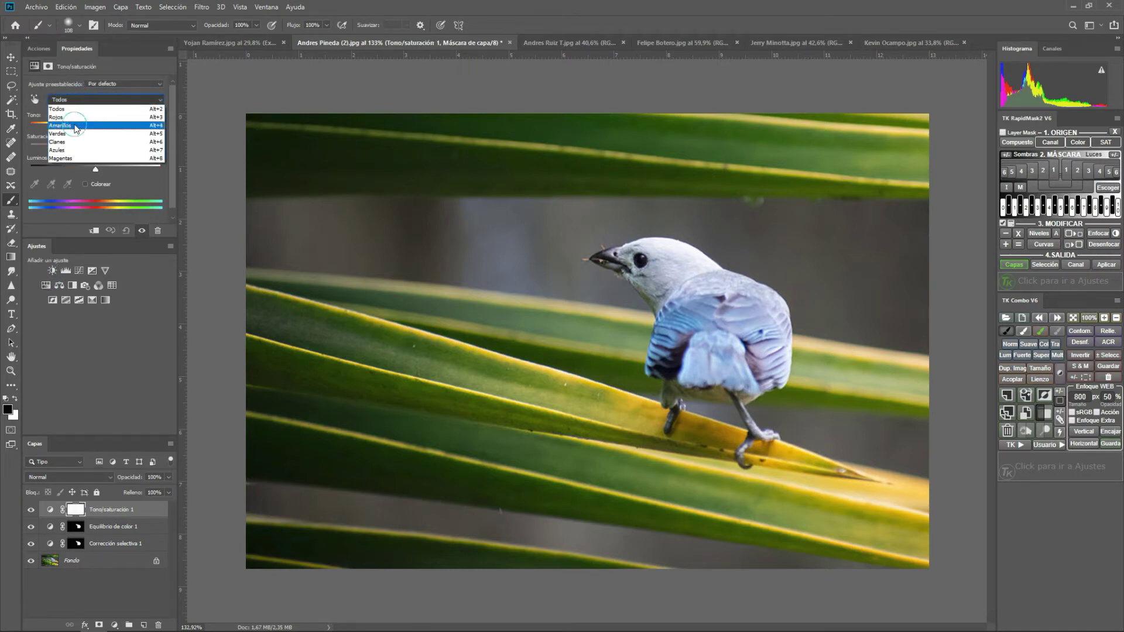
click(90, 121)
drag(96, 150, 90, 148)
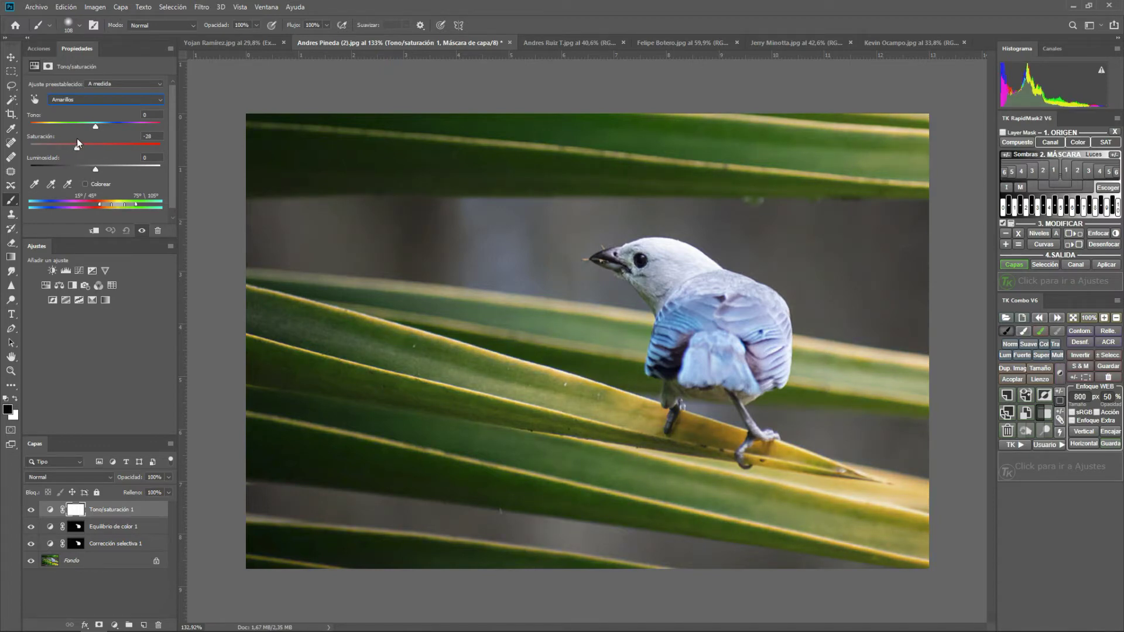
drag(96, 125, 105, 123)
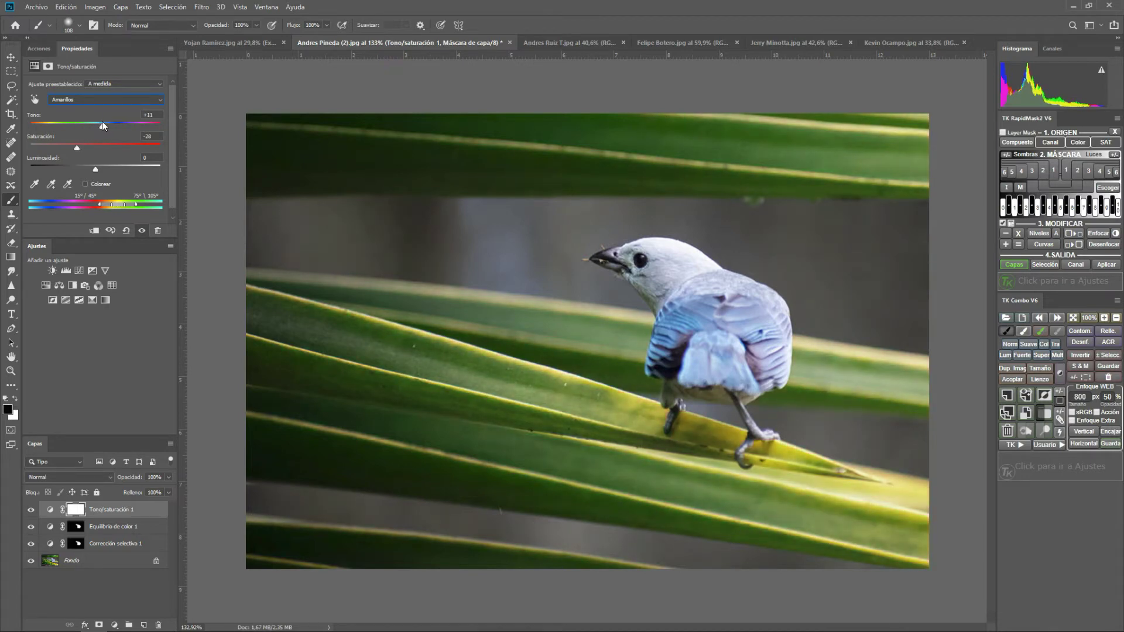
drag(106, 126, 110, 126)
- Desaturate the greens and pull the yellows' hue shift back partway
click(76, 100)
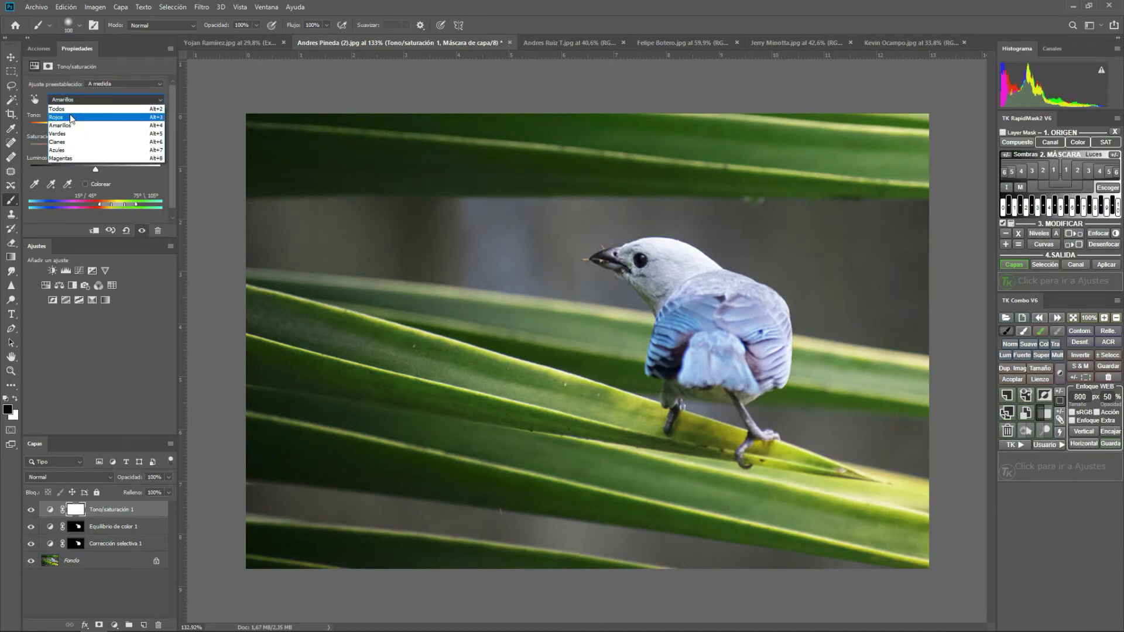
click(64, 111)
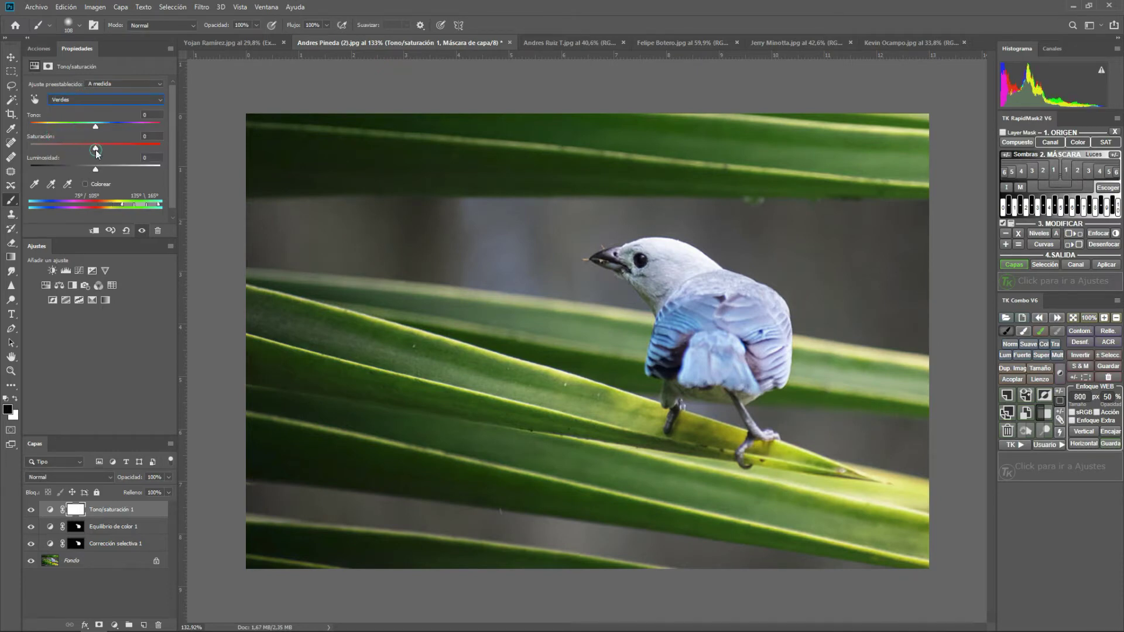
mouse_move(96, 150)
mouse_down()
mouse_move(65, 148)
mouse_move(92, 170)
mouse_up()
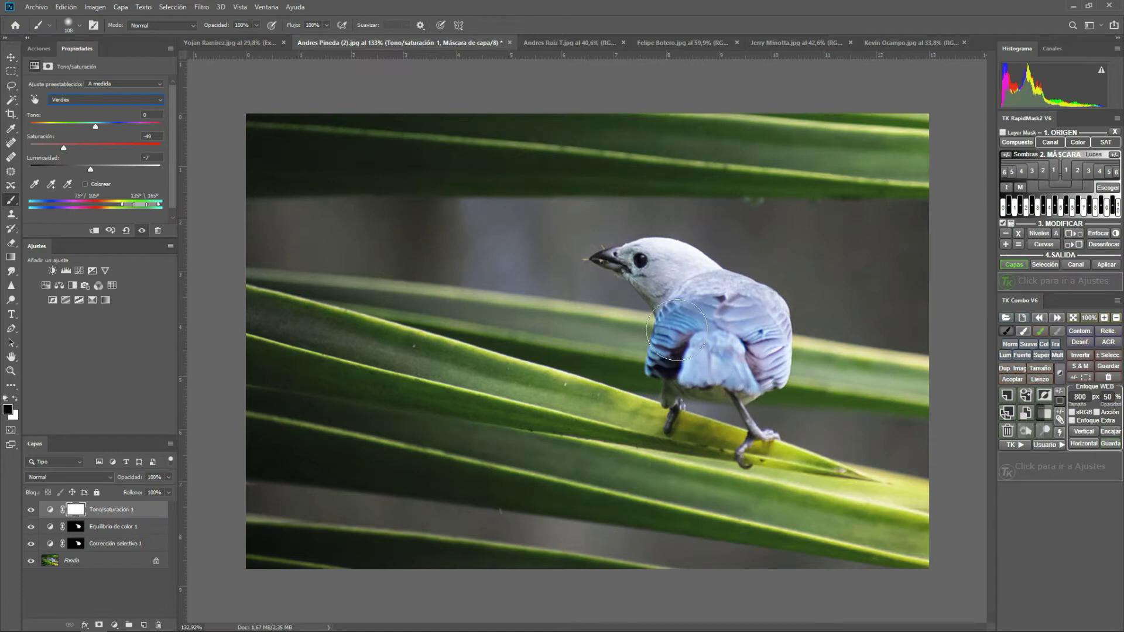
click(78, 99)
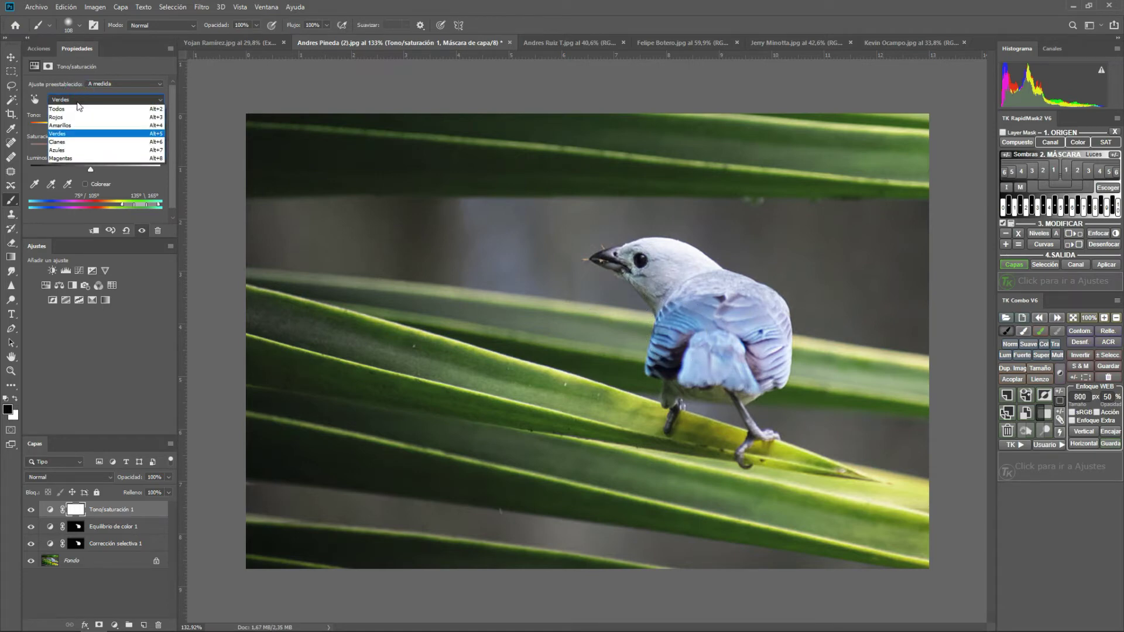
click(65, 125)
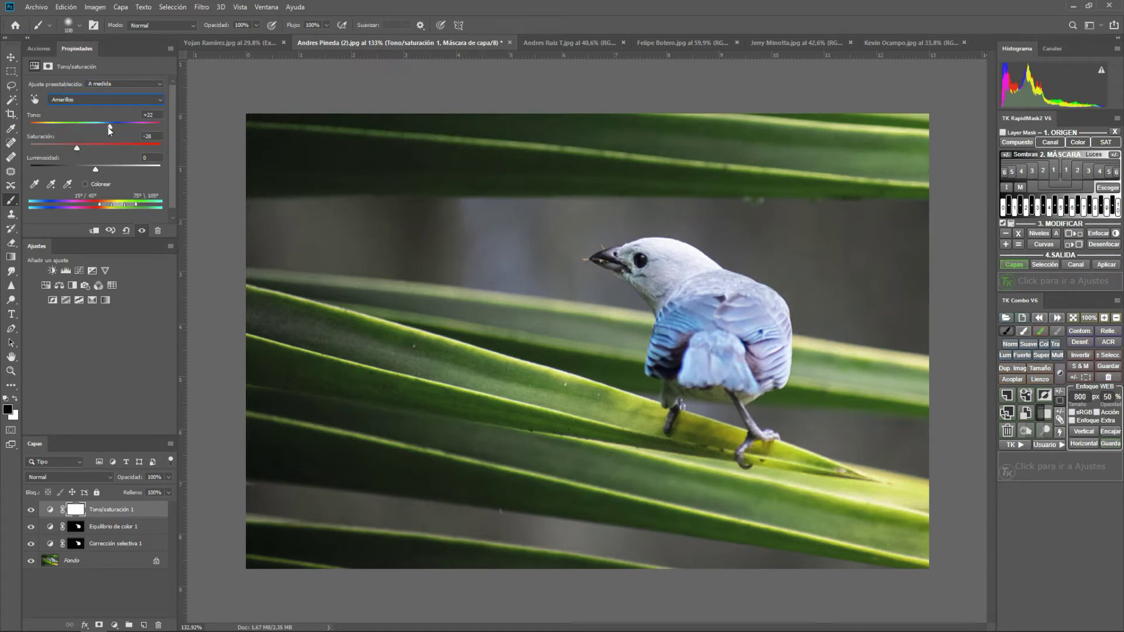
drag(108, 126, 103, 124)
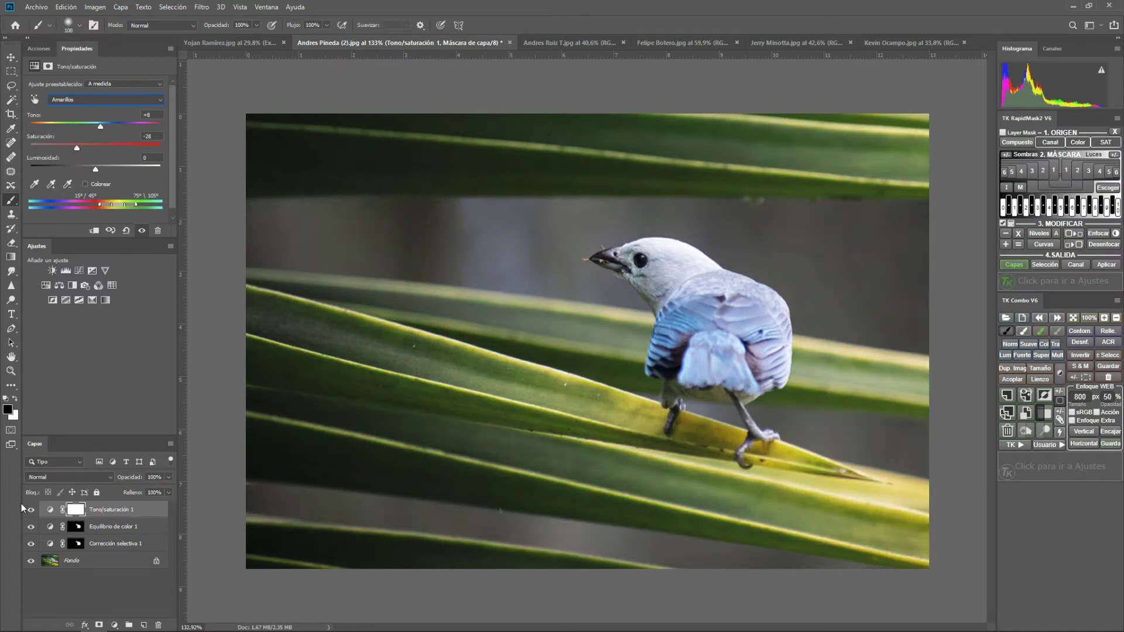
- Toggle all adjustments to compare, then bring the hoverfly photo forward
alt+click(31, 562)
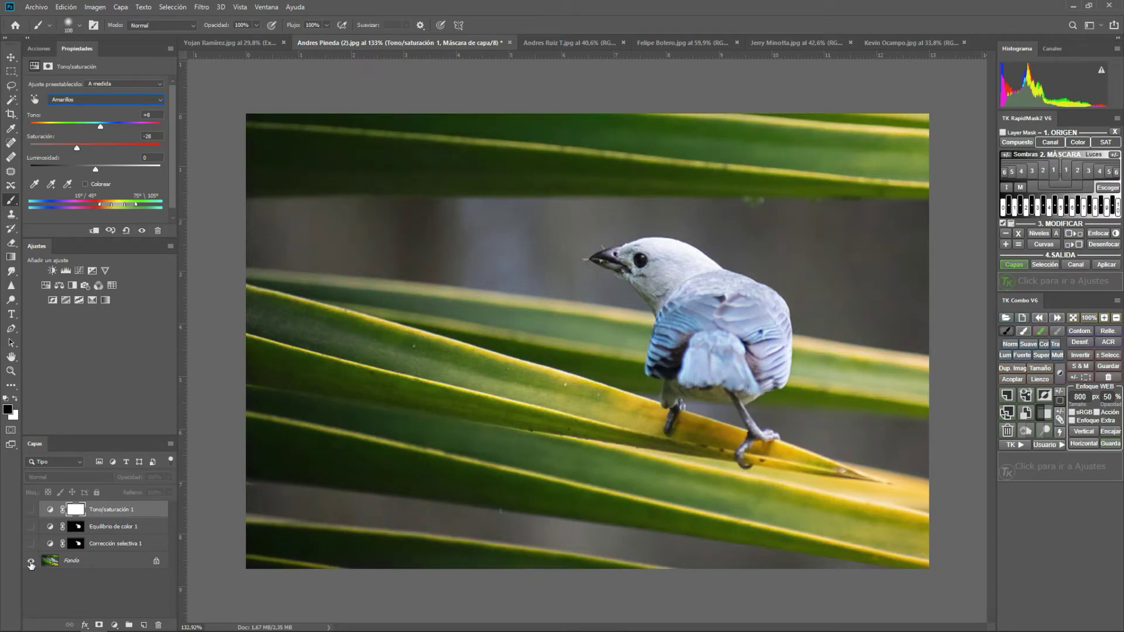
alt+click(31, 563)
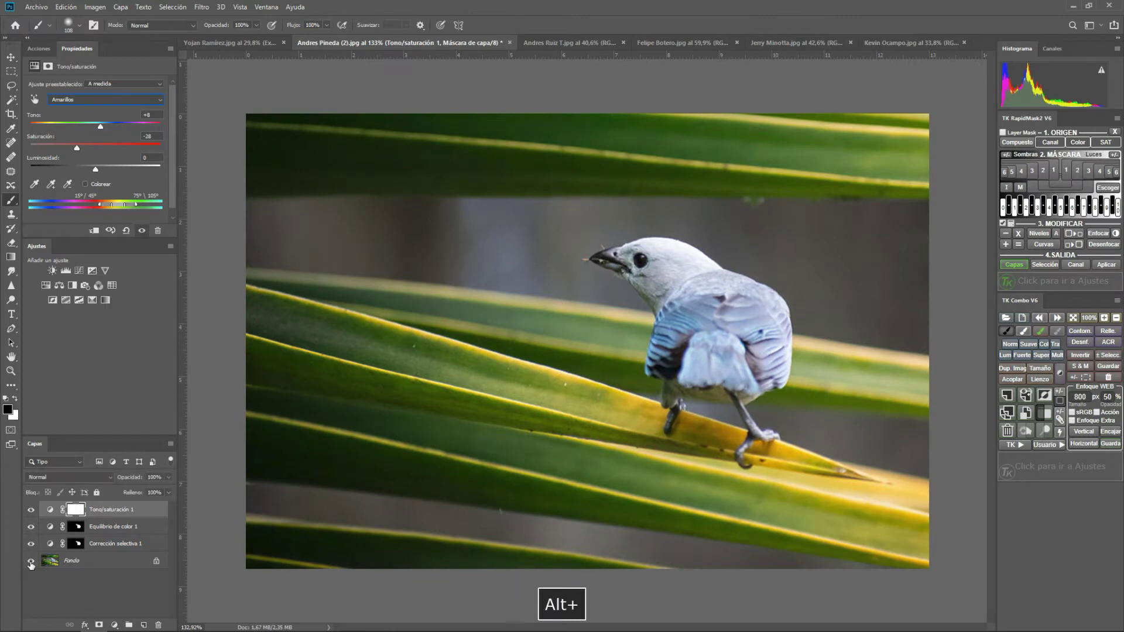
alt+click(31, 562)
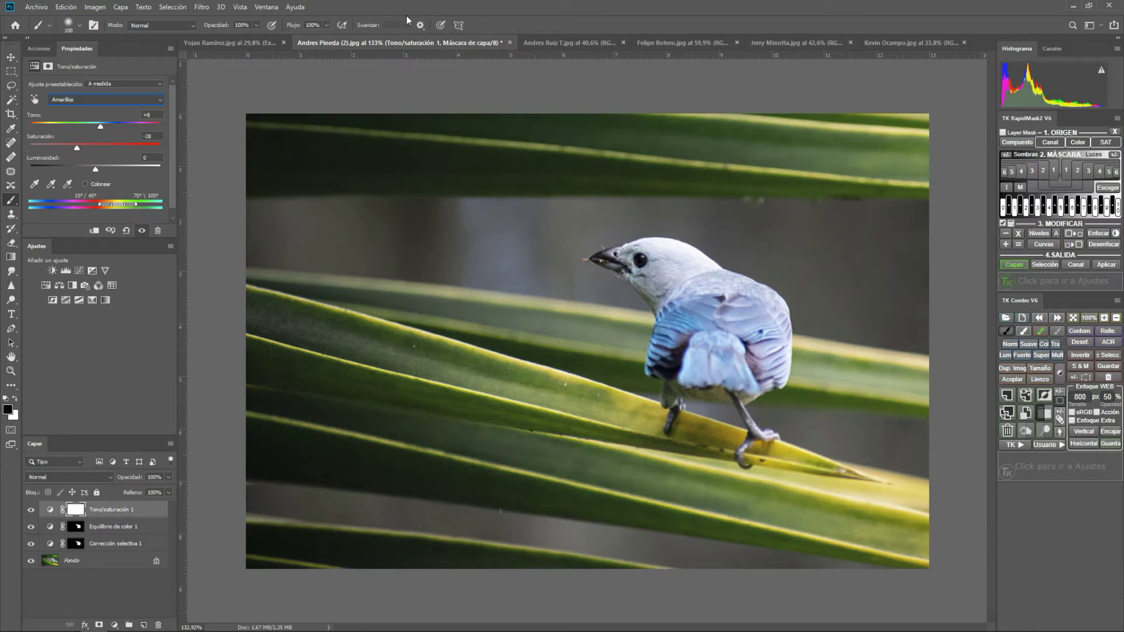
click(567, 43)
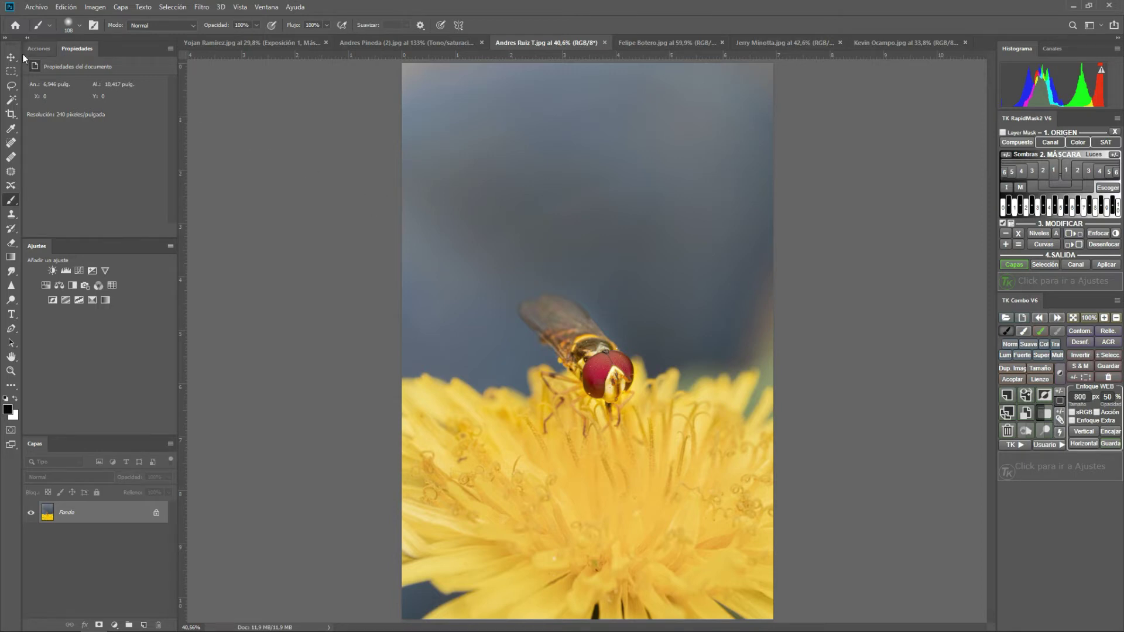
- Crop the hoverfly photo to a 4:5 (8:10) frame tight around the insect and flower
click(12, 114)
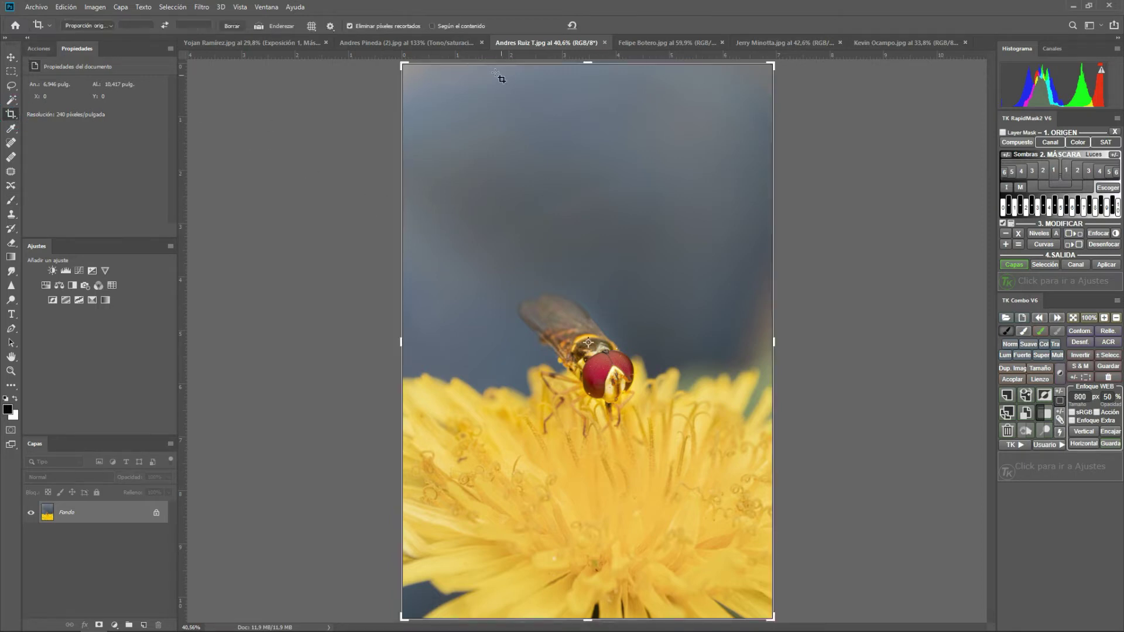
click(101, 26)
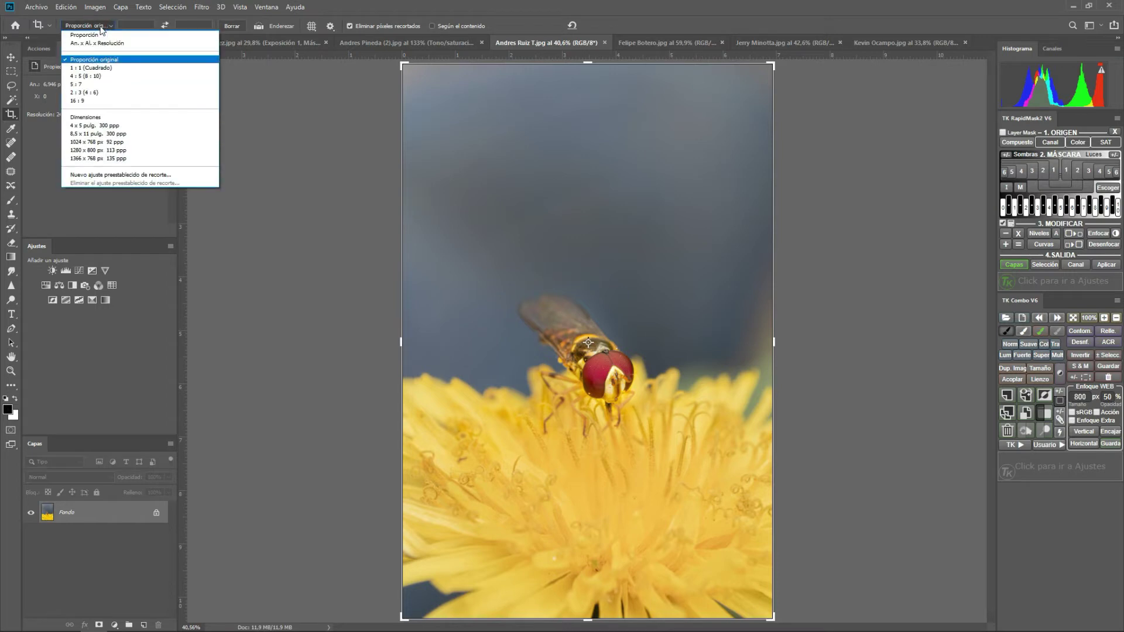
click(91, 77)
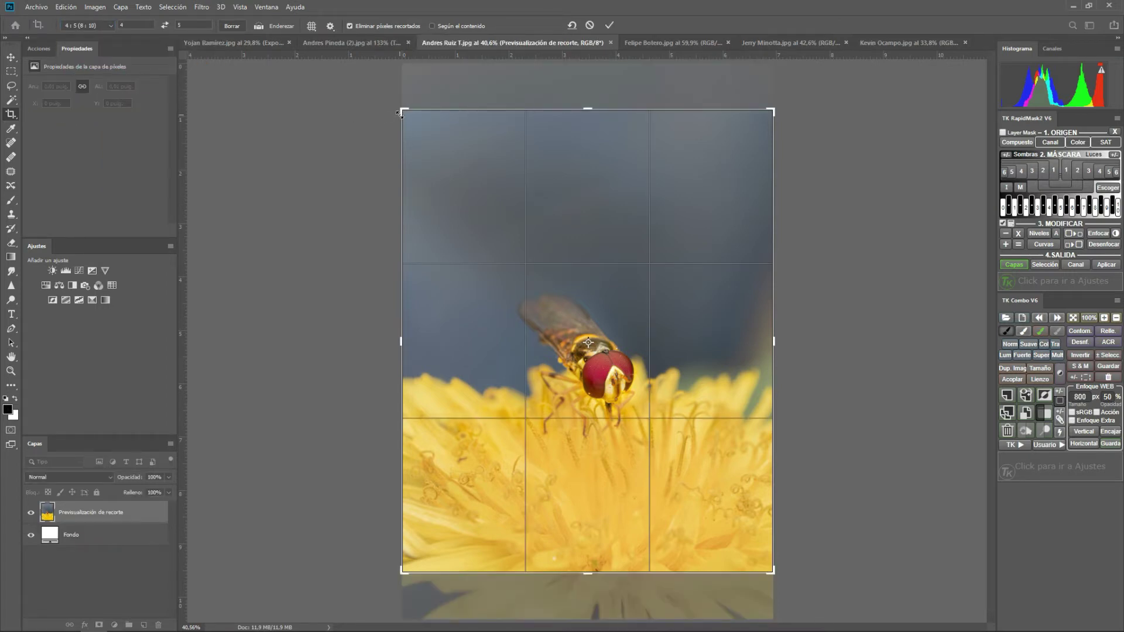
drag(404, 112, 459, 181)
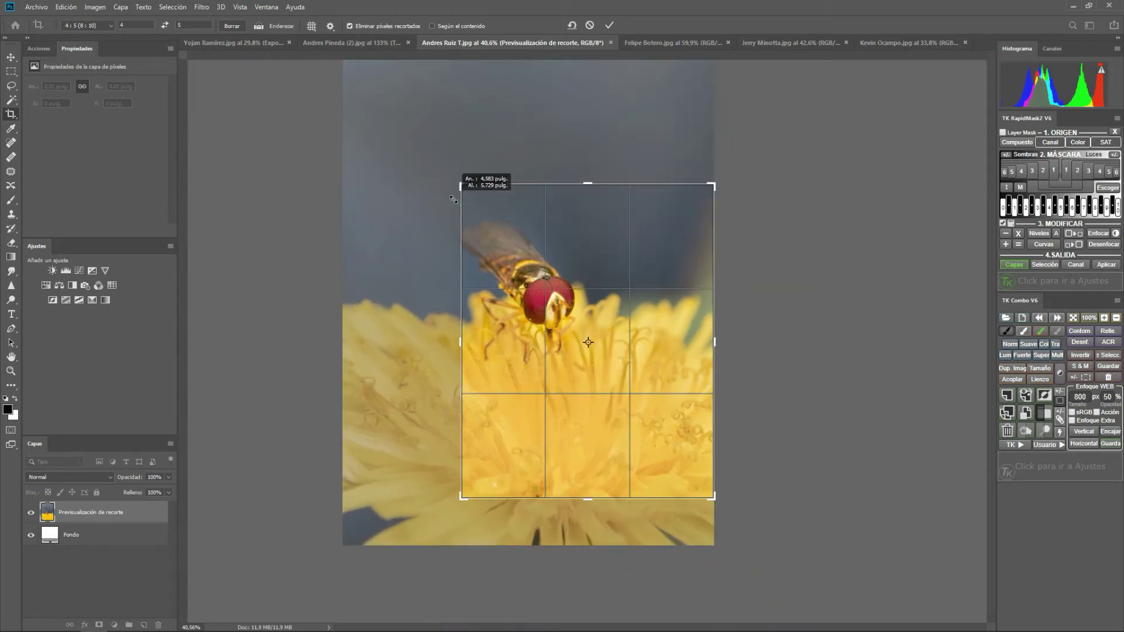
drag(578, 358, 585, 361)
key(ctrl+r)
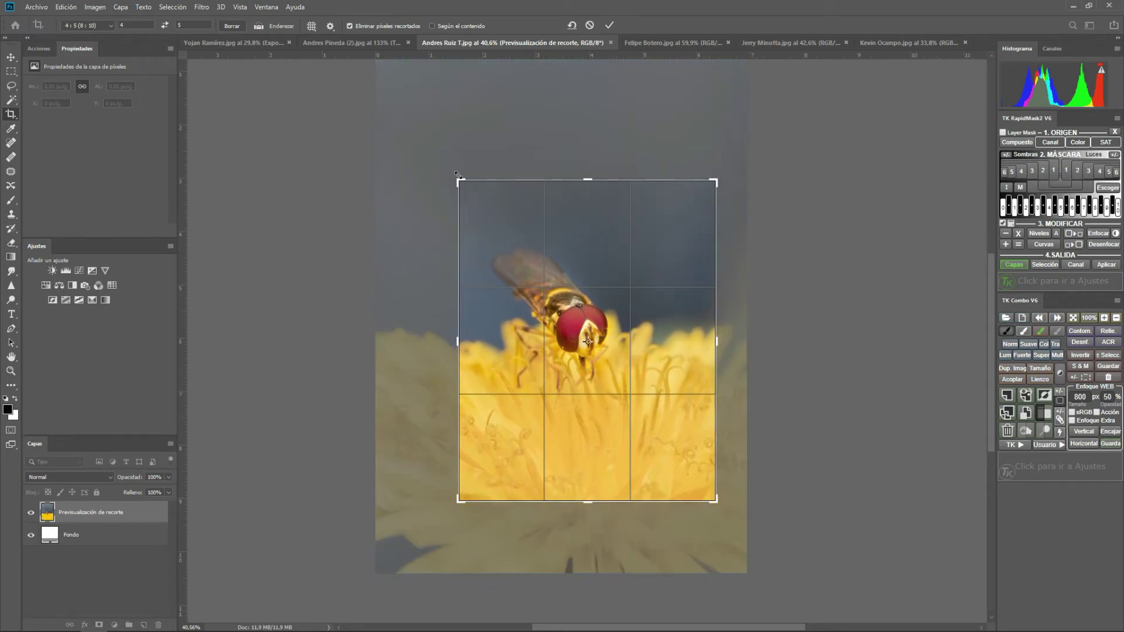
drag(458, 174, 471, 193)
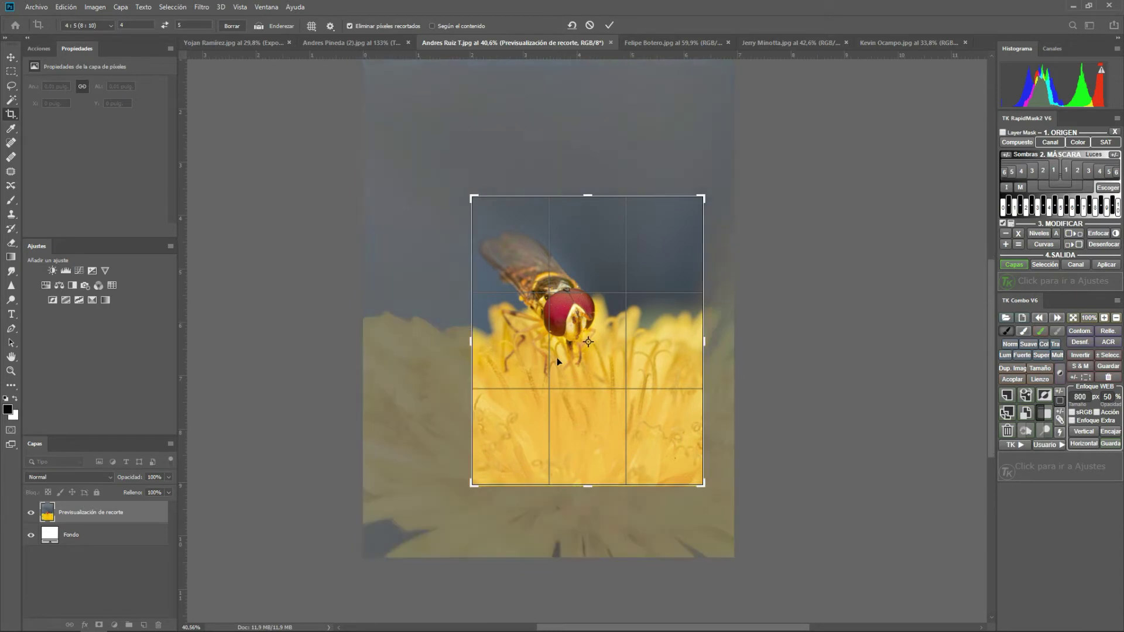
drag(558, 361, 574, 368)
key(Return)
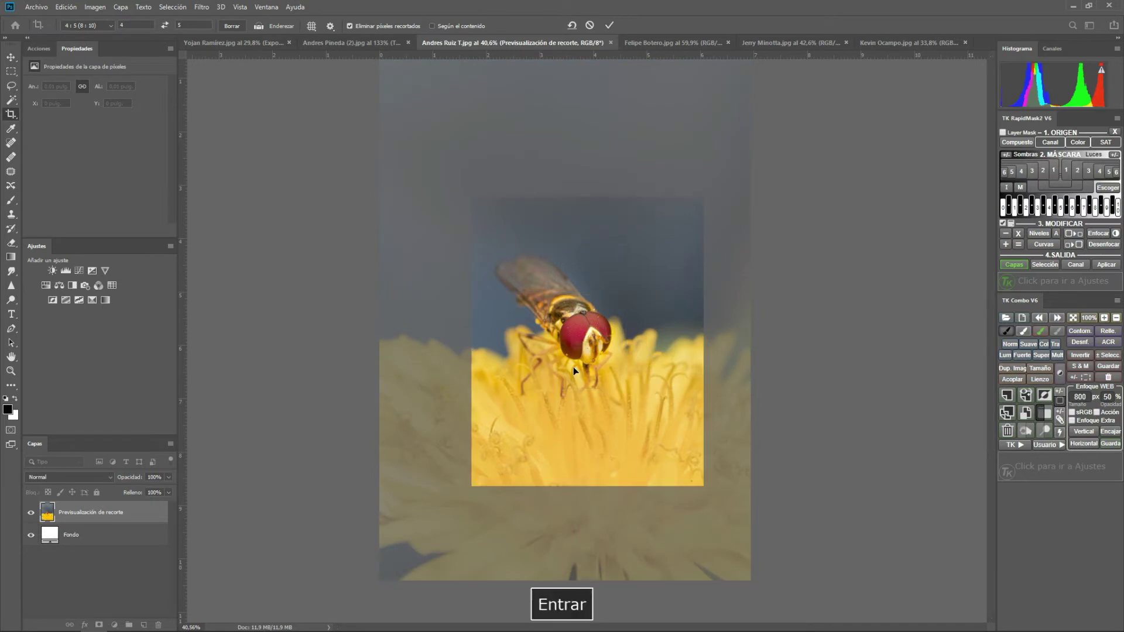
scroll(756, 395, up, 5)
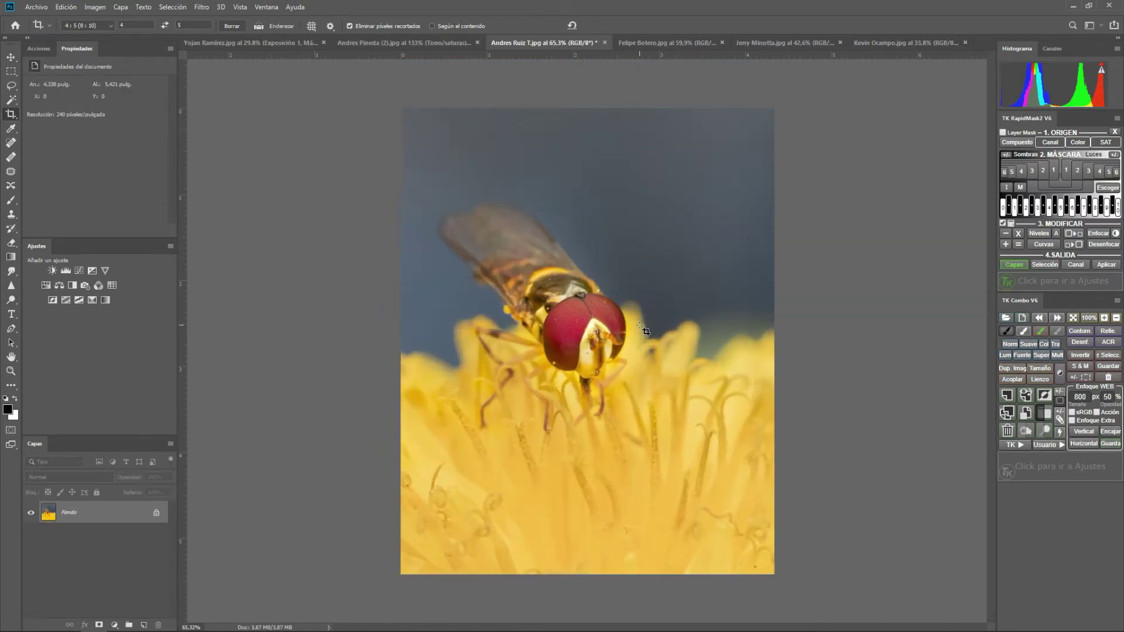
- Duplicate the Fondo layer as Capa 1 with the Move tool active
scroll(646, 329, up, 1)
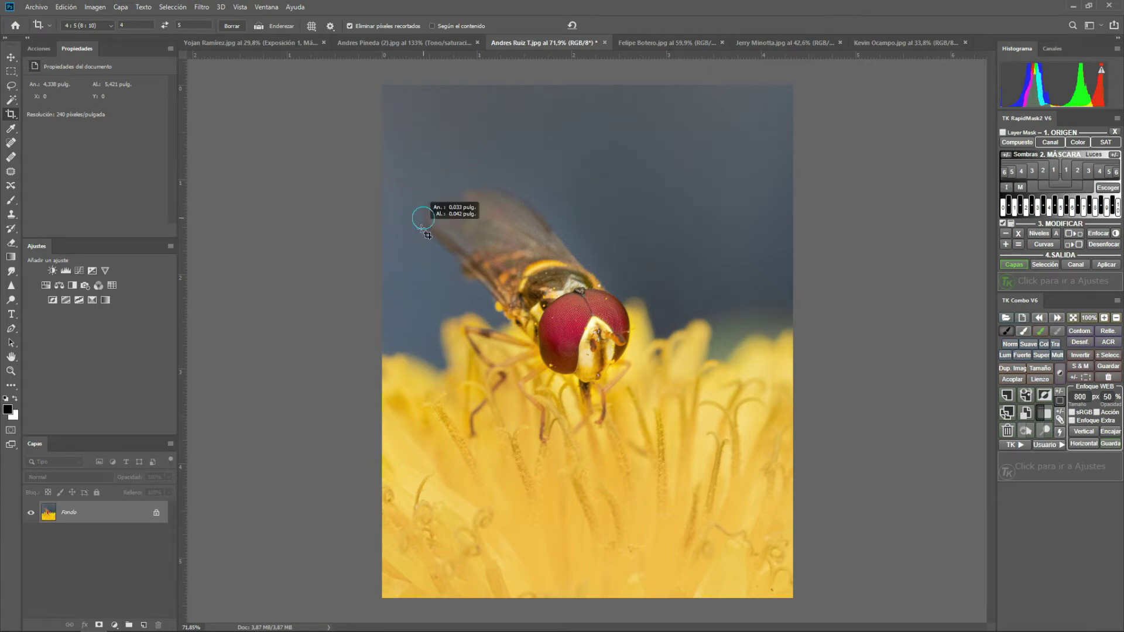
key(v)
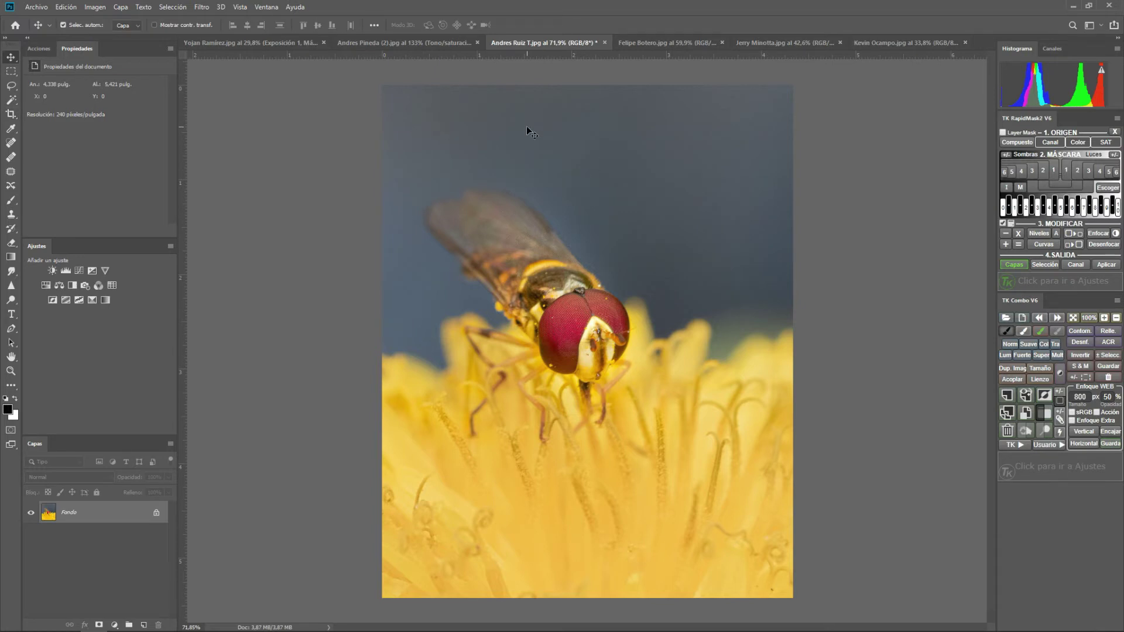
key(ctrl+j)
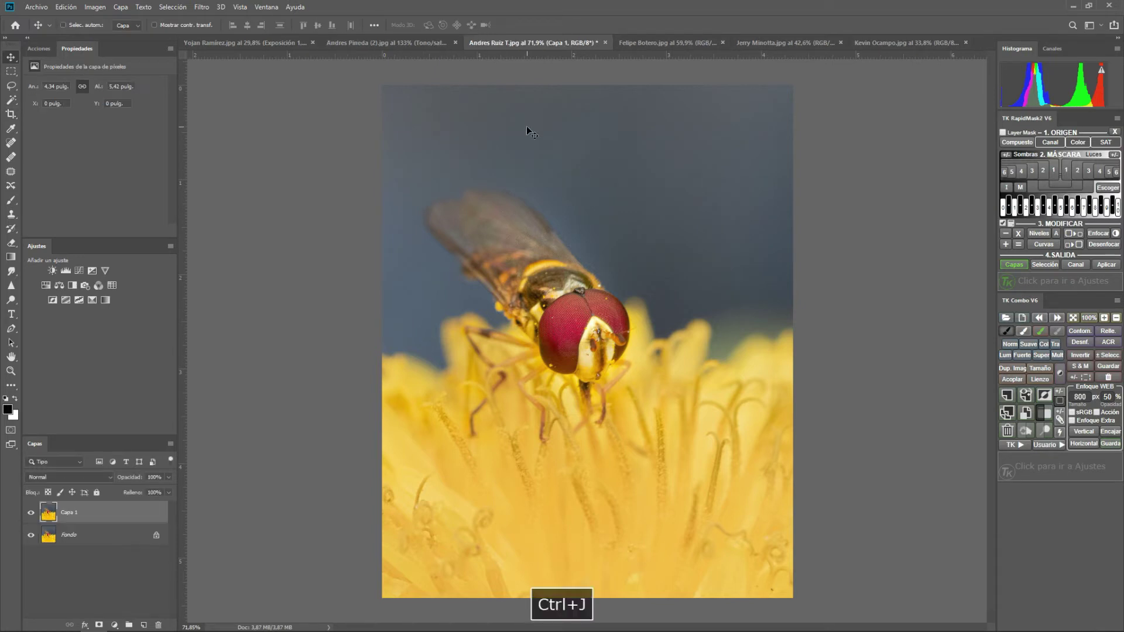
- Apply Camera Raw luminance noise reduction of about 28, detail 63, to the hoverfly copy
click(201, 7)
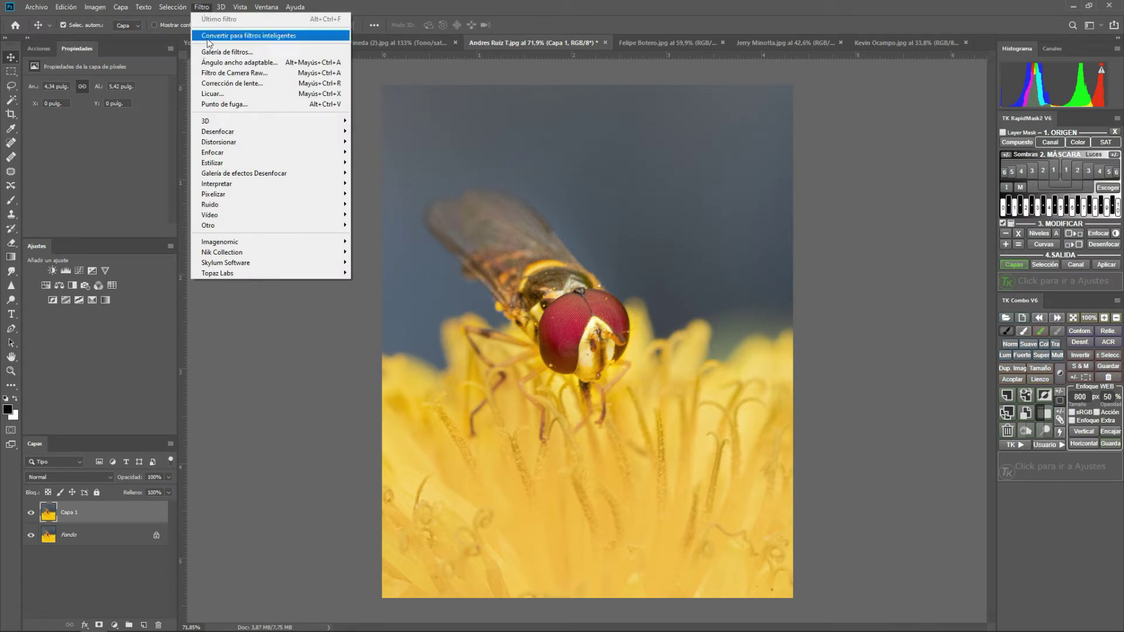
click(222, 75)
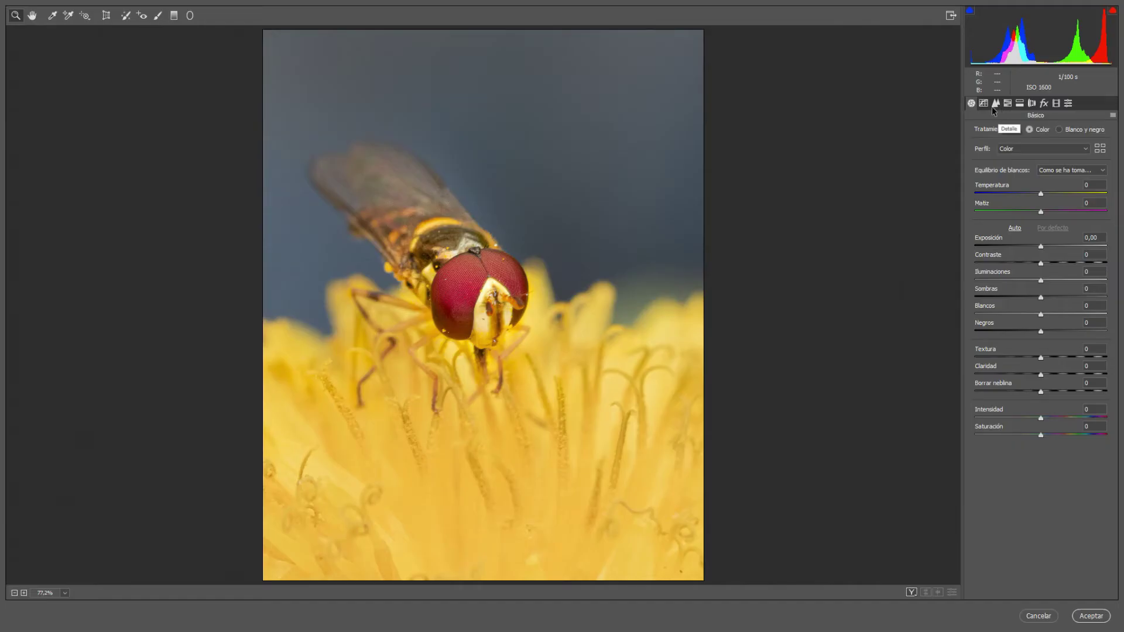
click(997, 105)
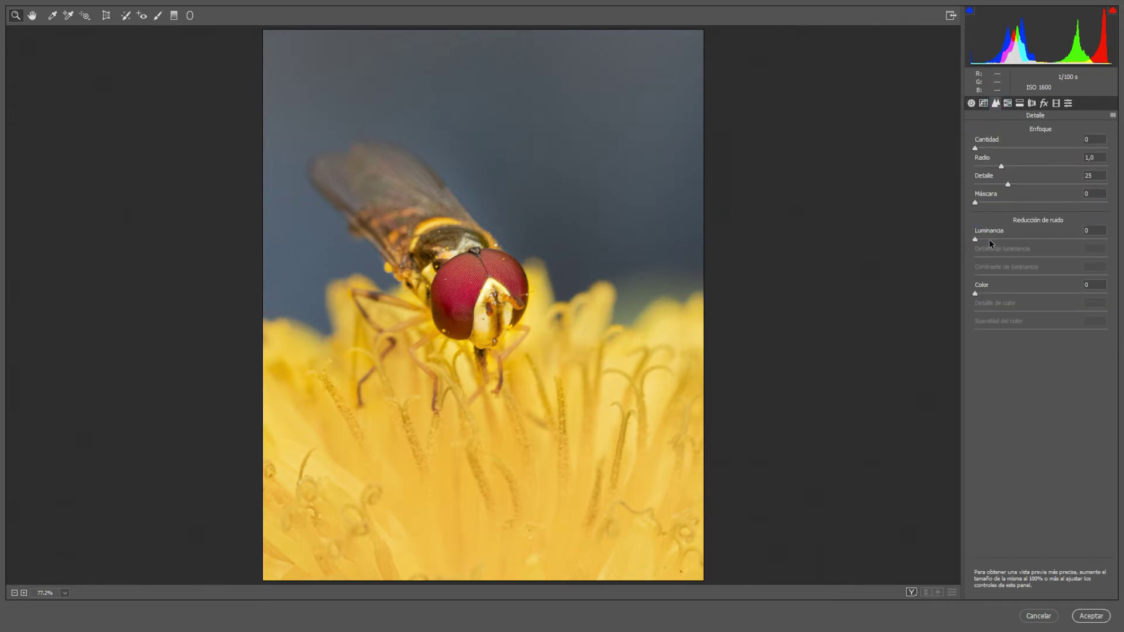
drag(992, 237, 1010, 236)
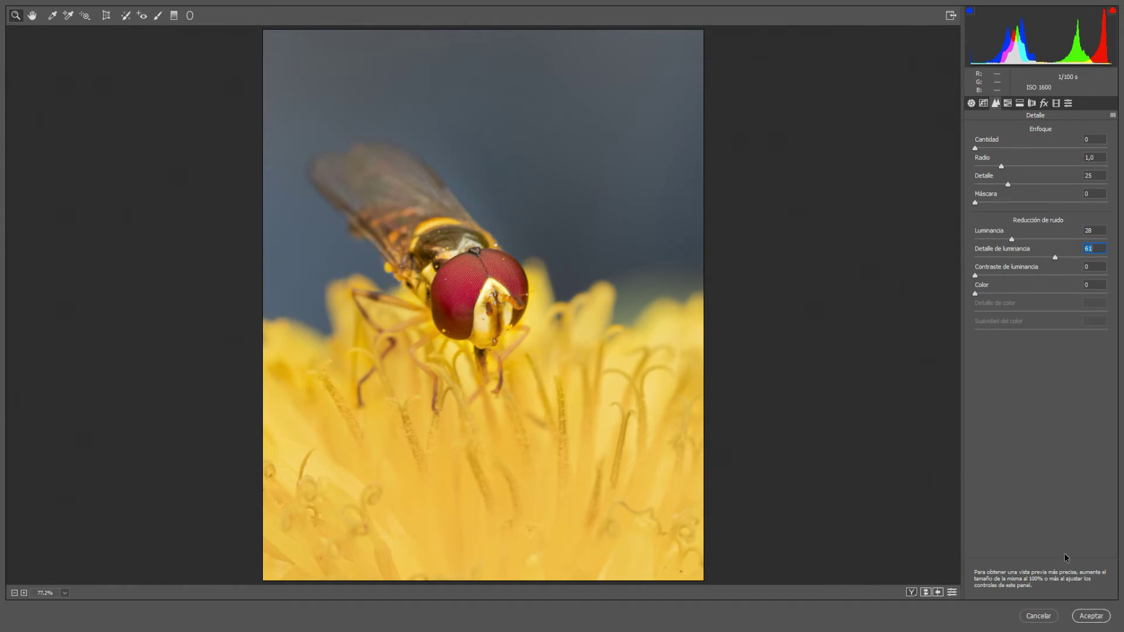
click(1092, 621)
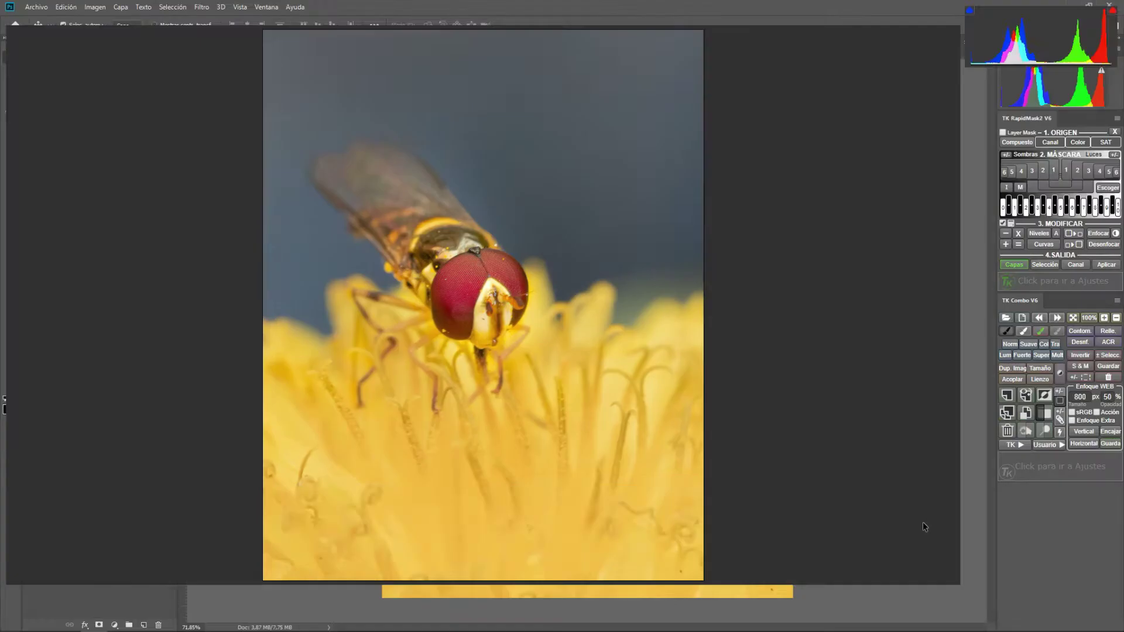
- Add a black layer mask, paint the fly's head in white, then invert the mask
scroll(578, 361, up, 3)
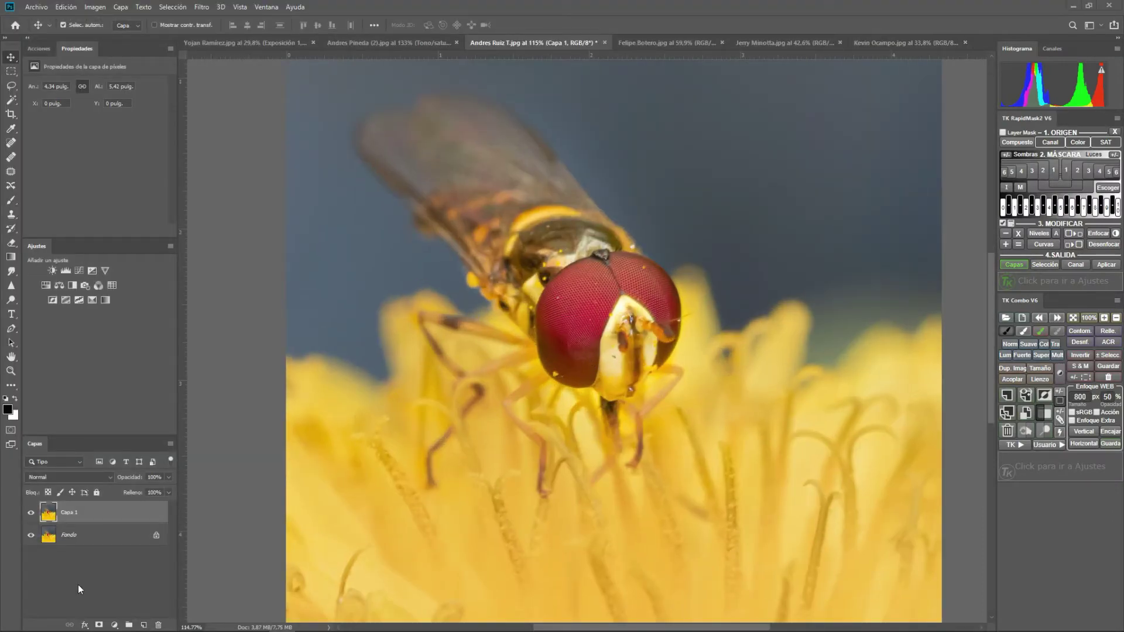
alt+click(99, 625)
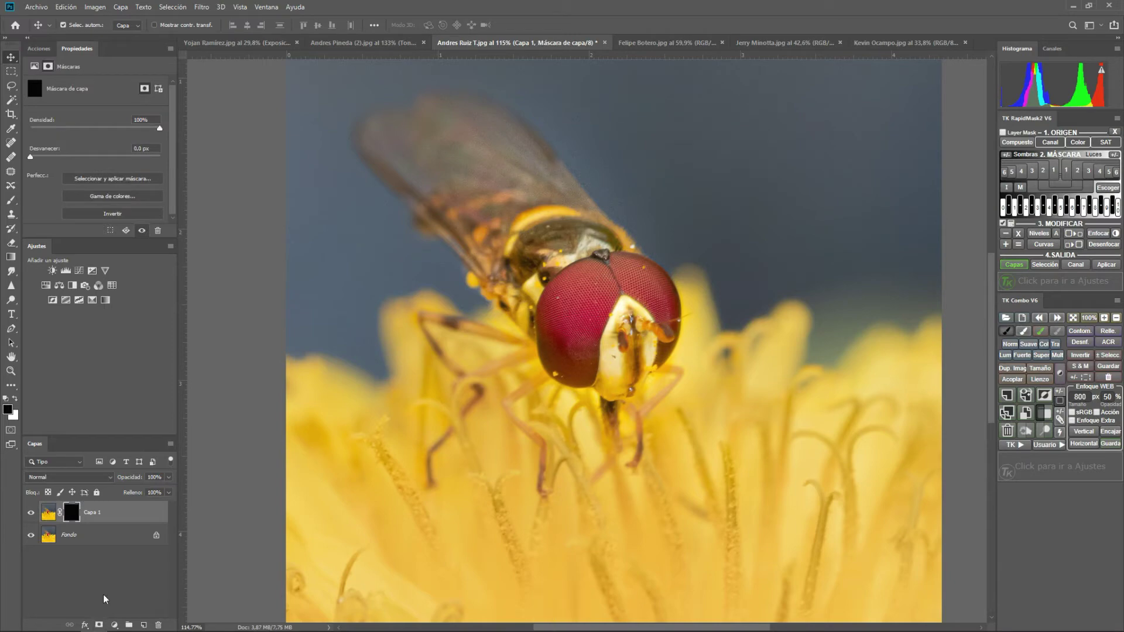
click(11, 200)
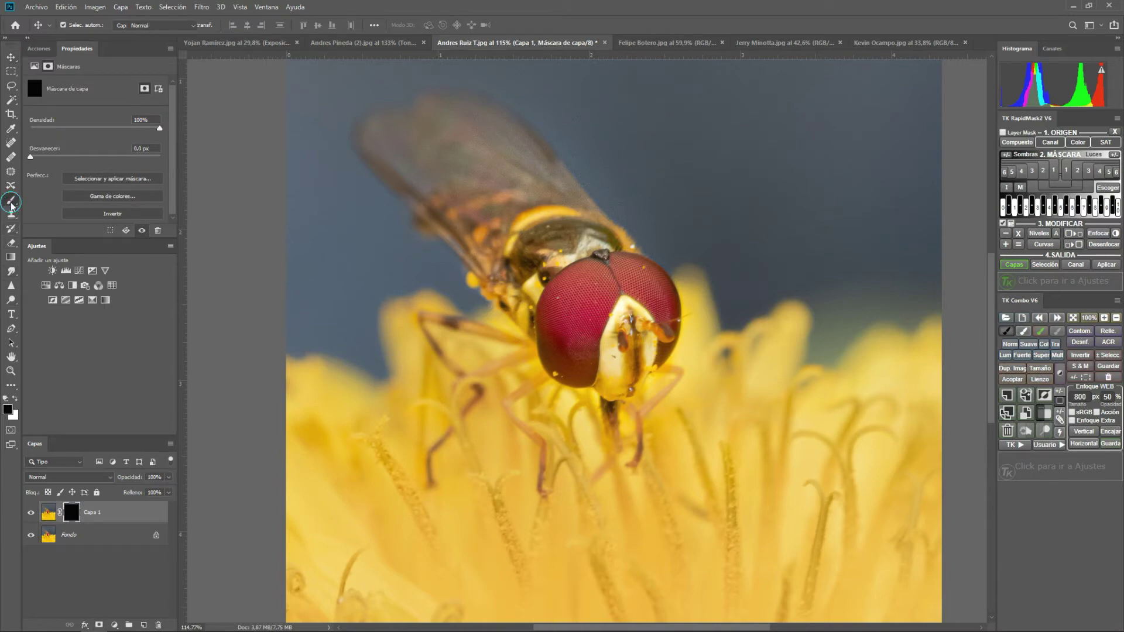
click(15, 399)
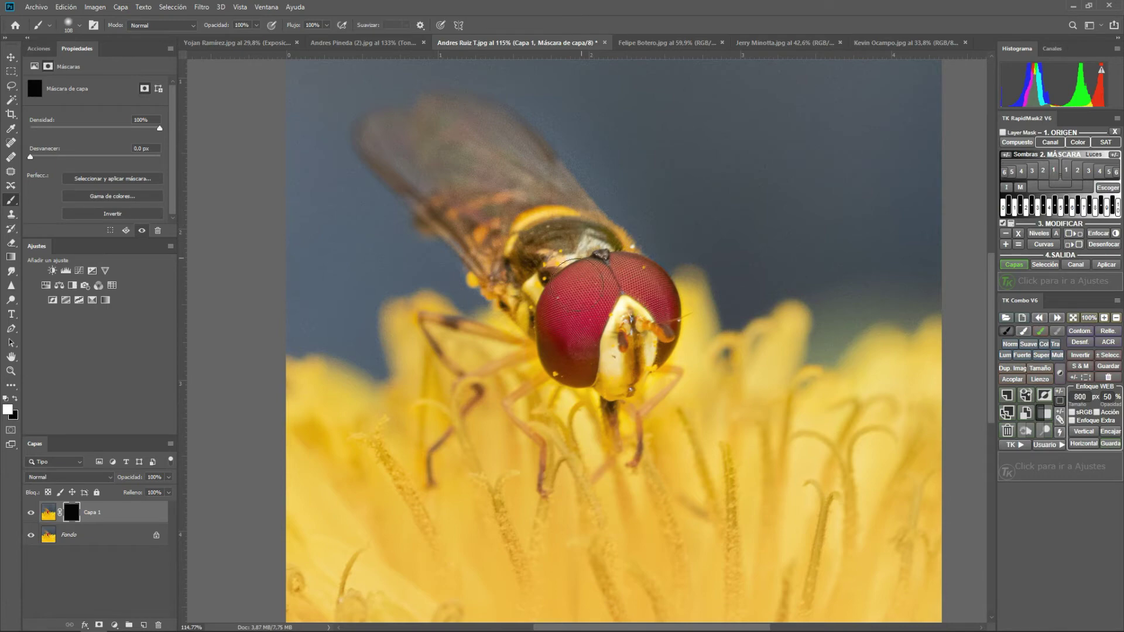
drag(544, 273, 536, 283)
key(ctrl+i)
scroll(596, 271, down, 2)
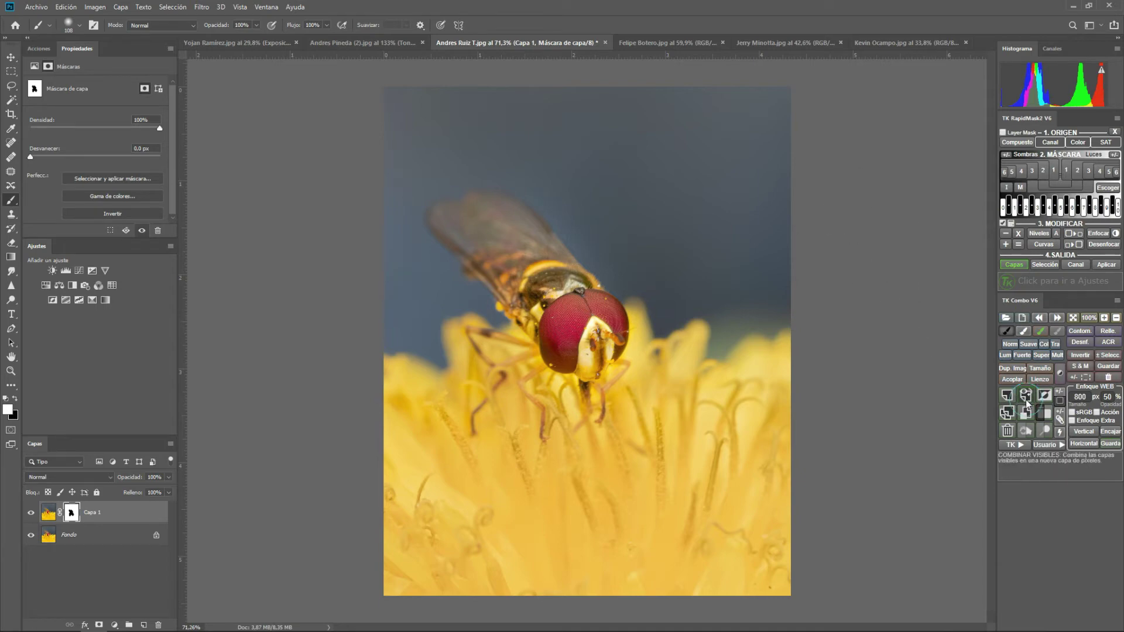
- Stamp all visible layers into a new top layer and bring it into Camera Raw
click(1027, 402)
click(201, 7)
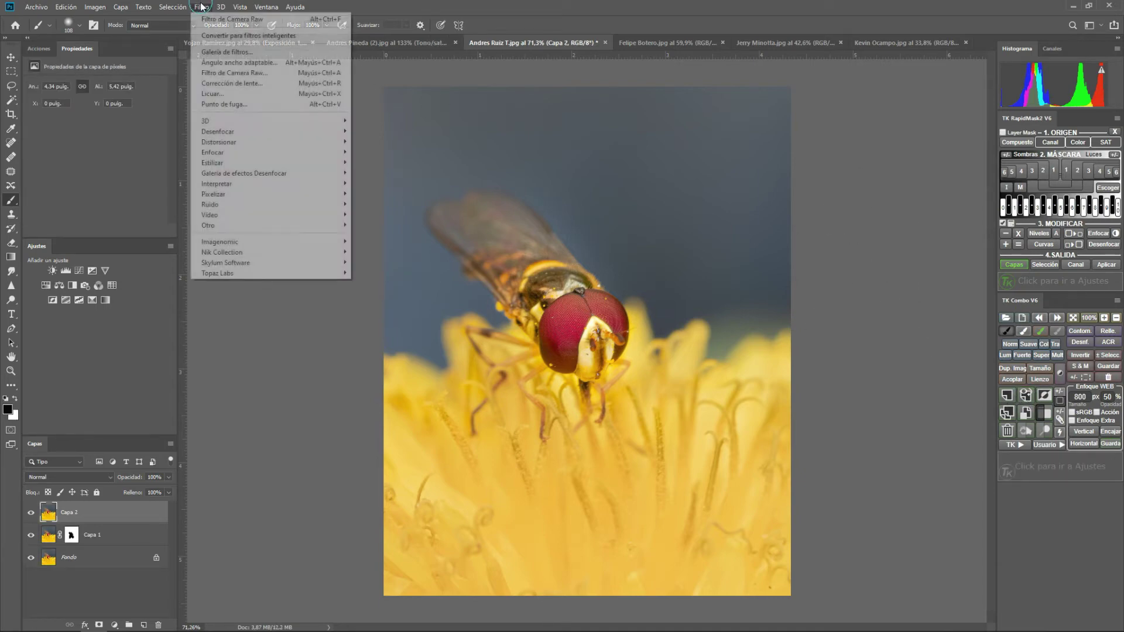
click(243, 73)
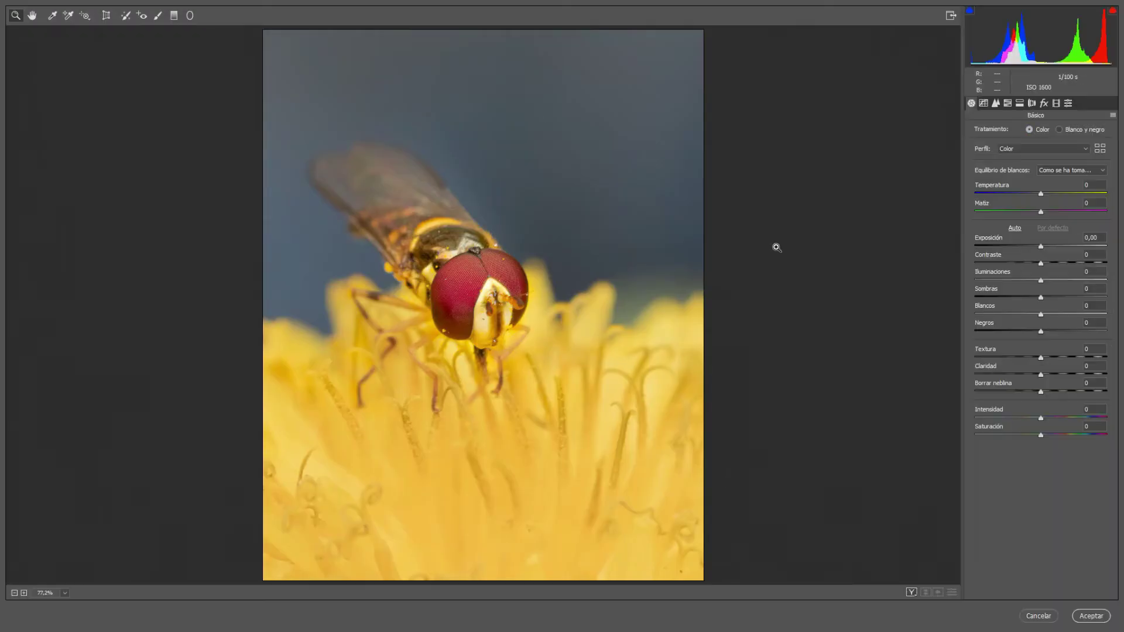
click(1043, 103)
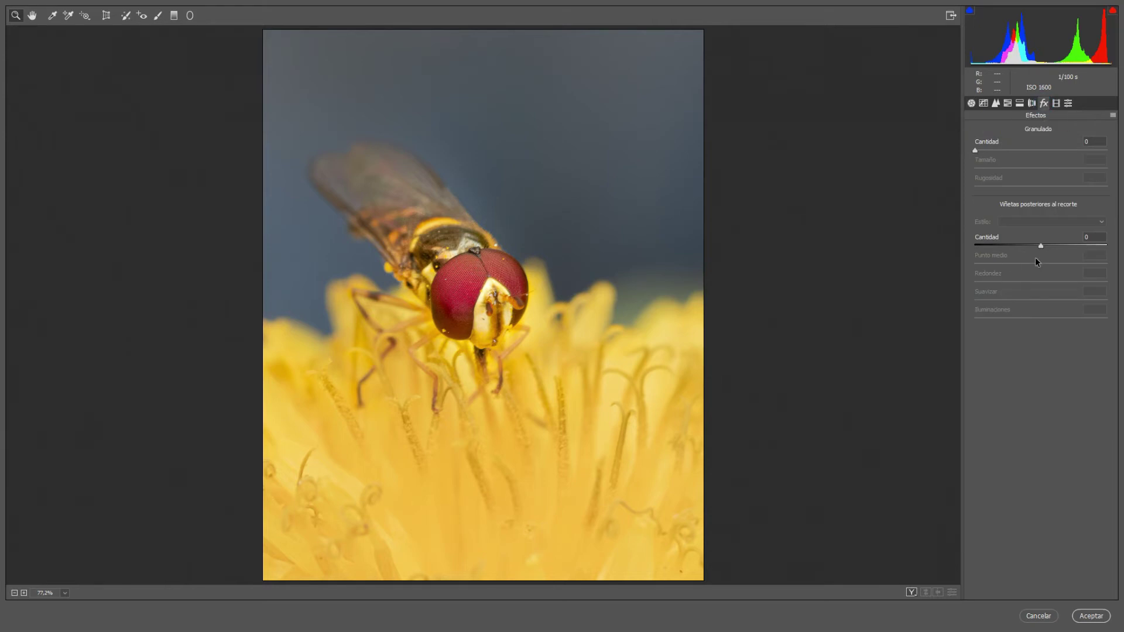
- Apply a subtle vignette of about −24 with midpoint 60 and softened feathering
drag(1042, 246, 1031, 247)
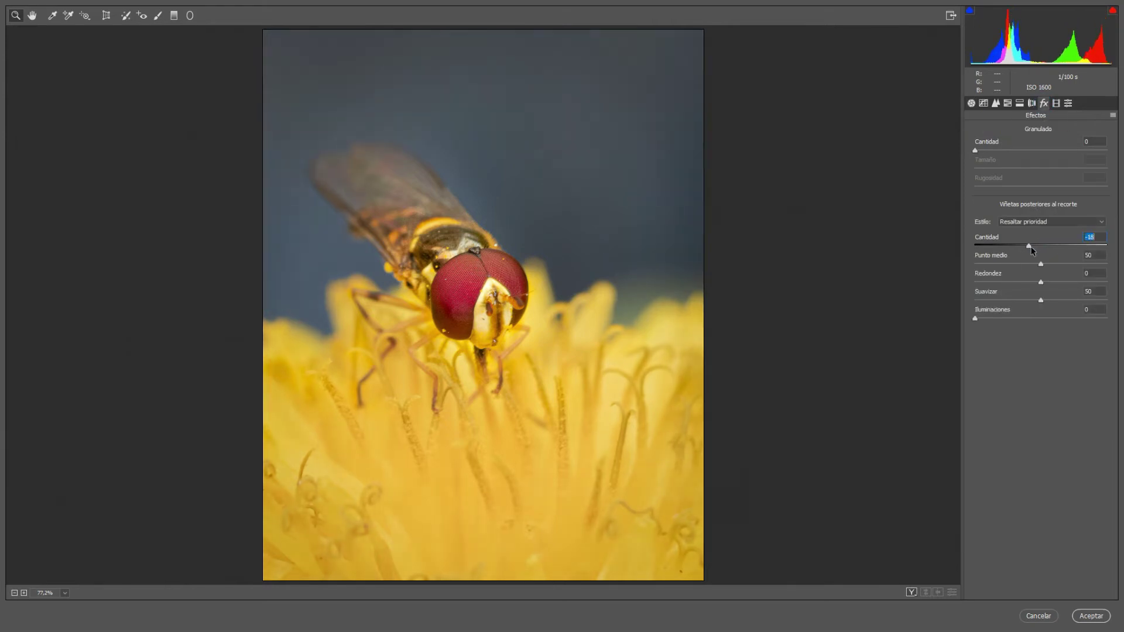
drag(1029, 247, 1049, 285)
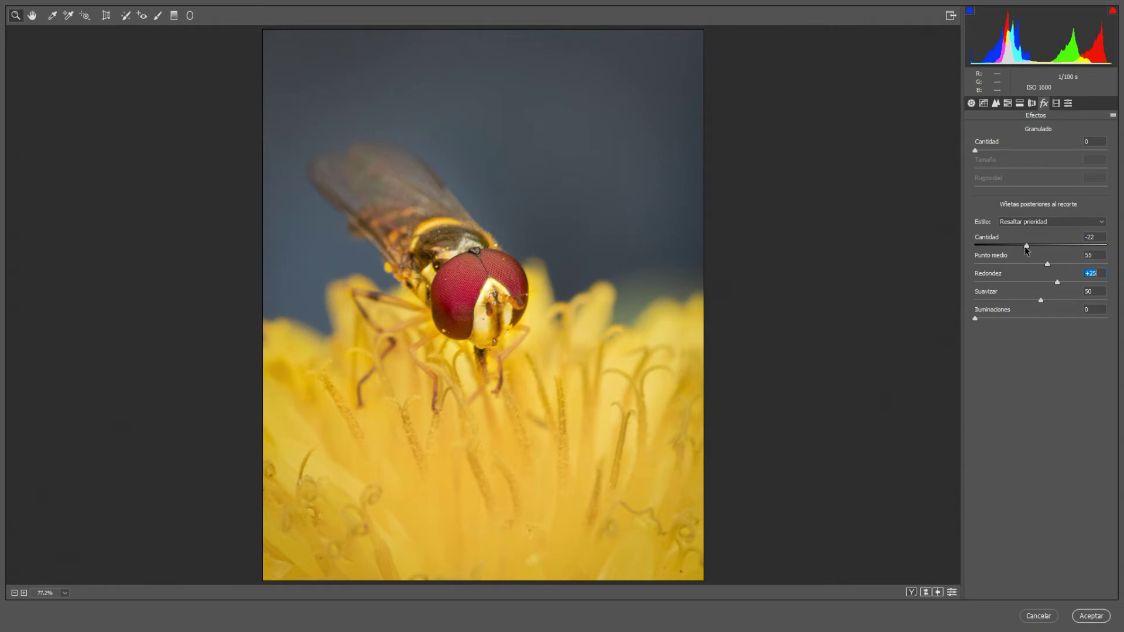
key(shift+Tab)
key(Up)
key(Up)
key(Up)
drag(1027, 245, 1027, 244)
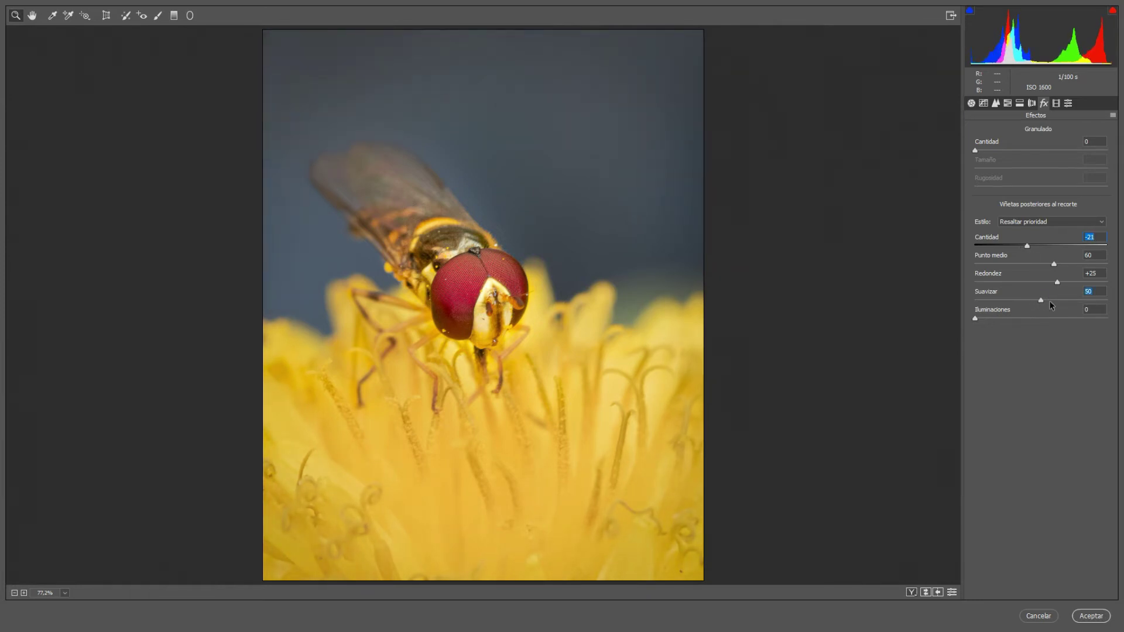
drag(1050, 302, 1060, 300)
drag(1027, 244, 1024, 248)
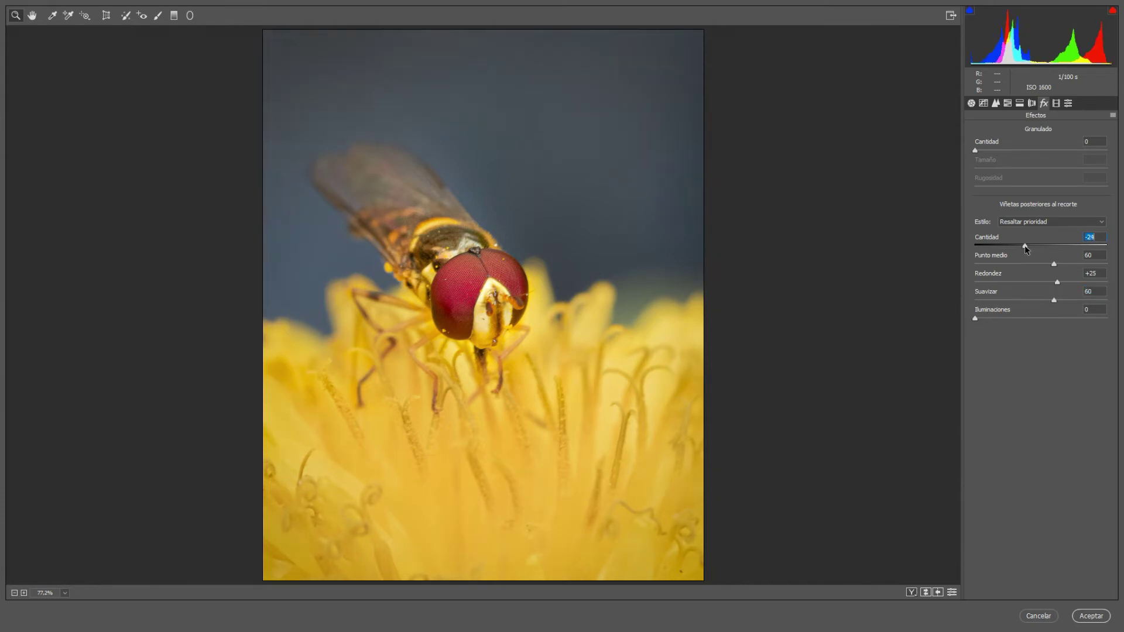
click(1096, 614)
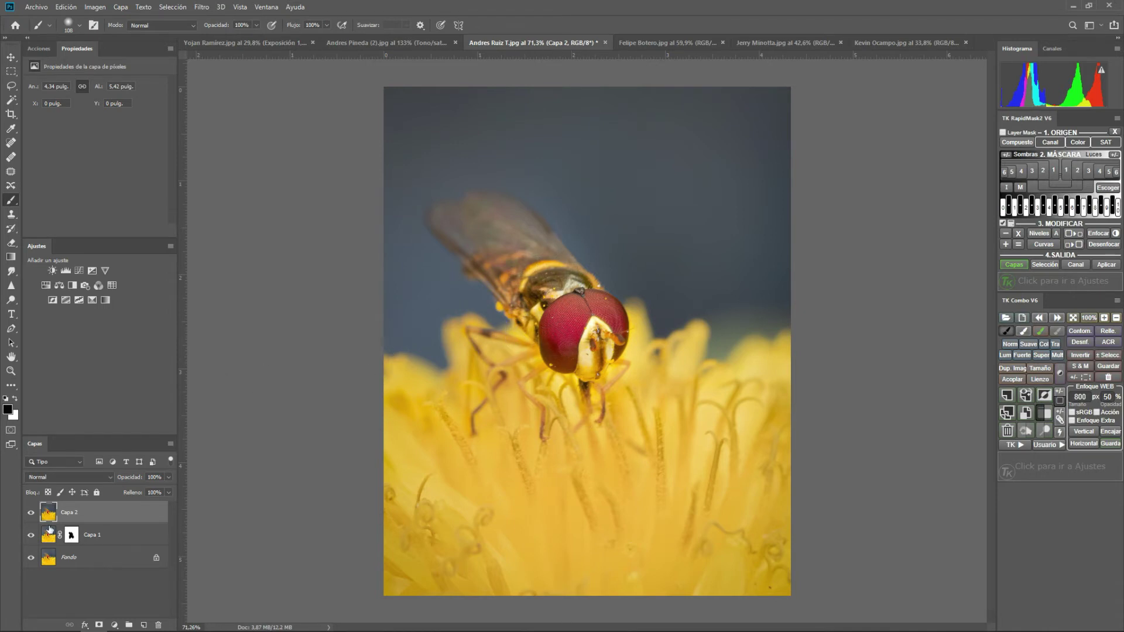
- Show only the fly photo's original Fondo layer, then switch to the macaw photo
alt+click(32, 560)
click(672, 37)
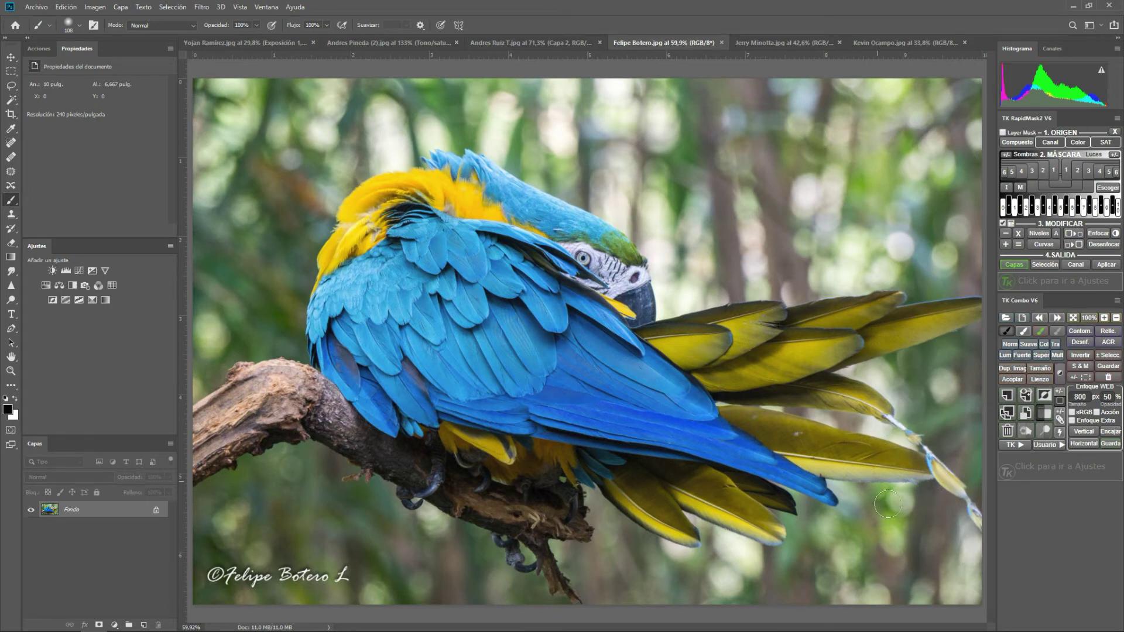
- Crop the macaw photo tighter around the bird using the Original Proportion ratio
key(h)
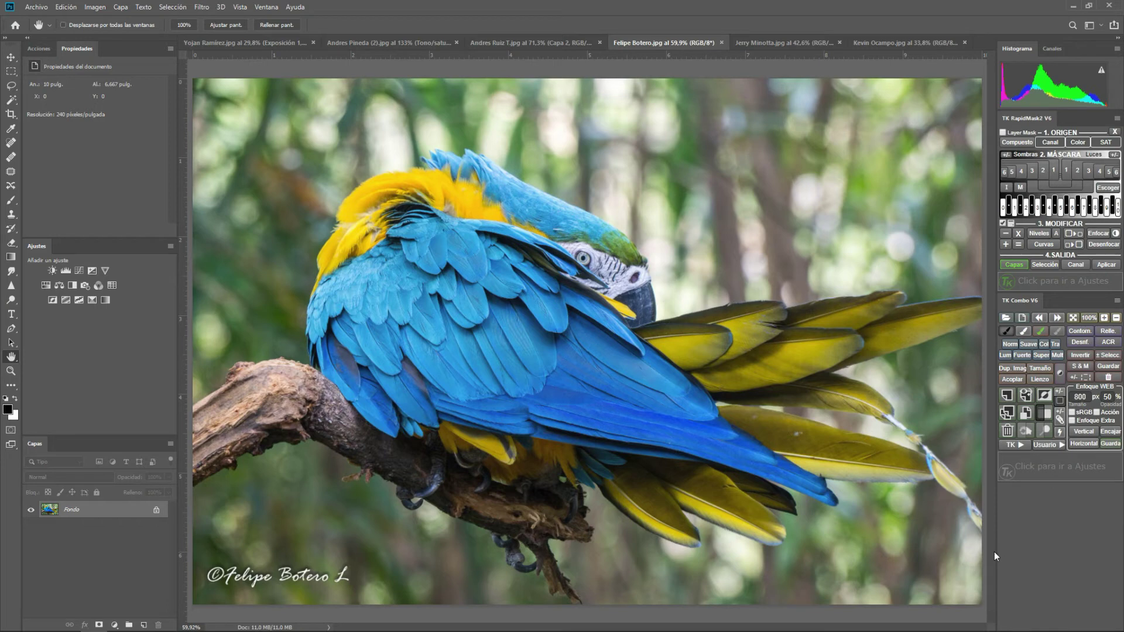
click(13, 116)
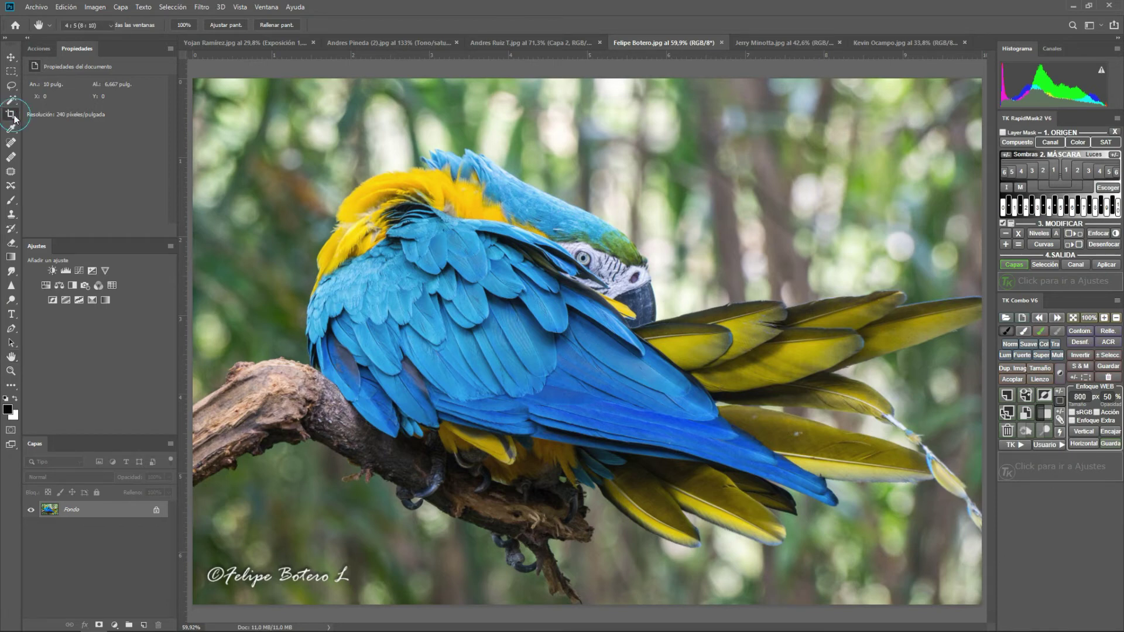
click(109, 26)
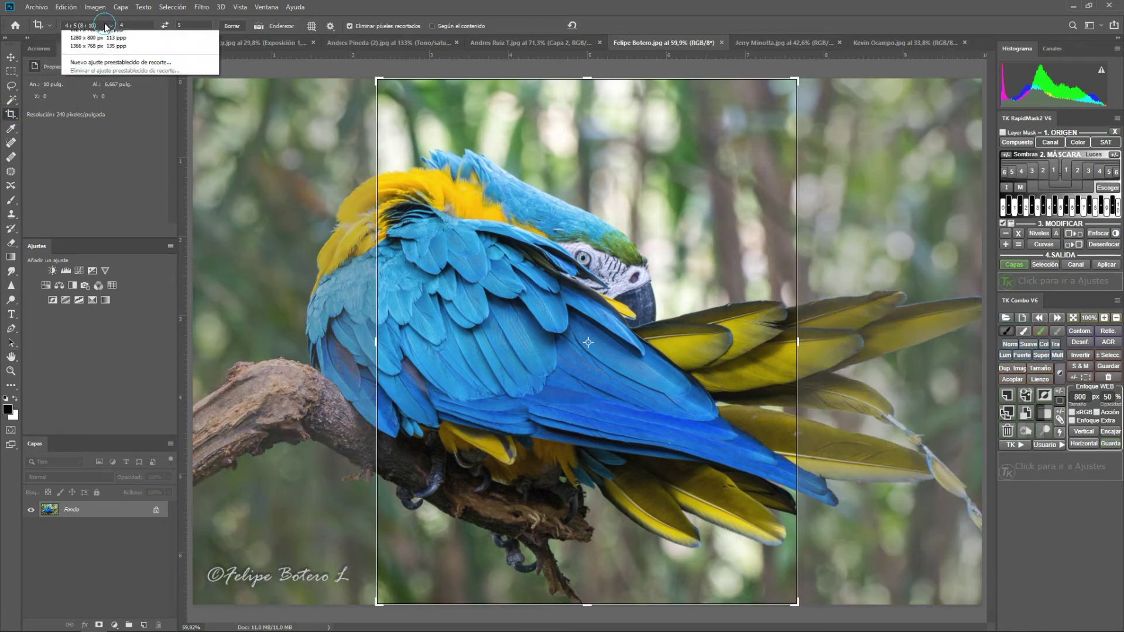
click(91, 60)
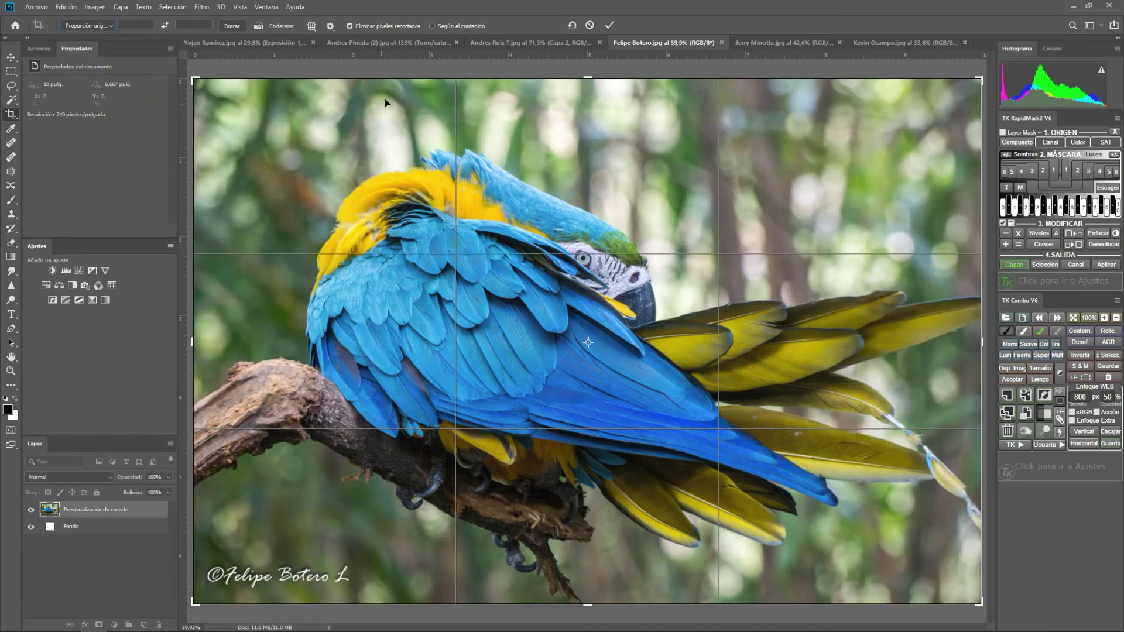
drag(195, 80, 287, 135)
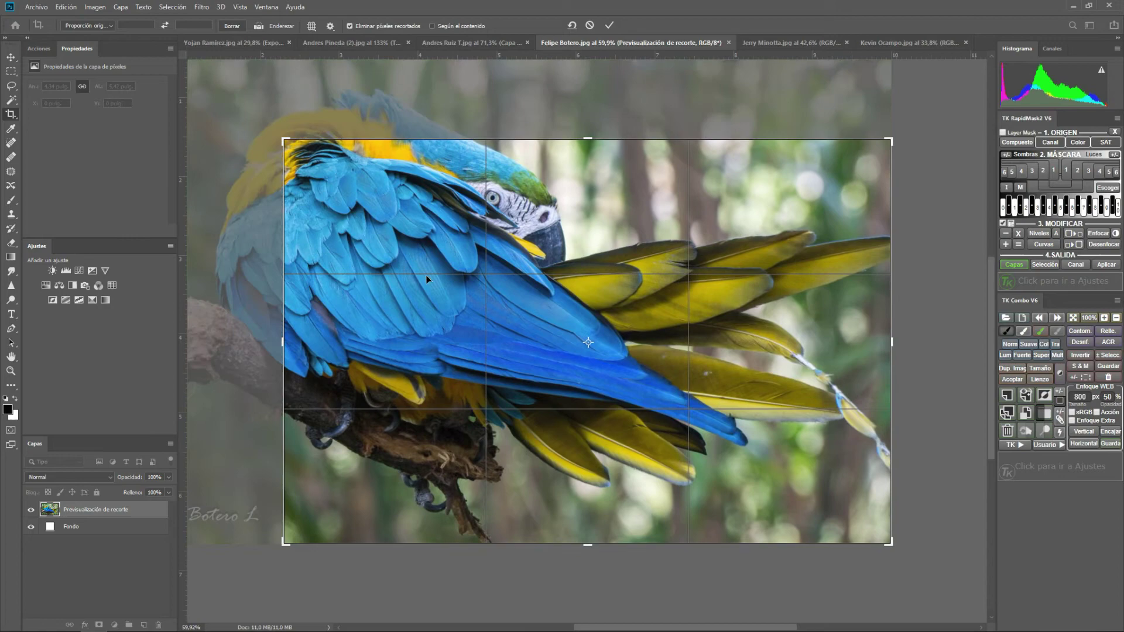
mouse_move(427, 276)
mouse_down()
mouse_move(518, 381)
mouse_move(493, 328)
mouse_up()
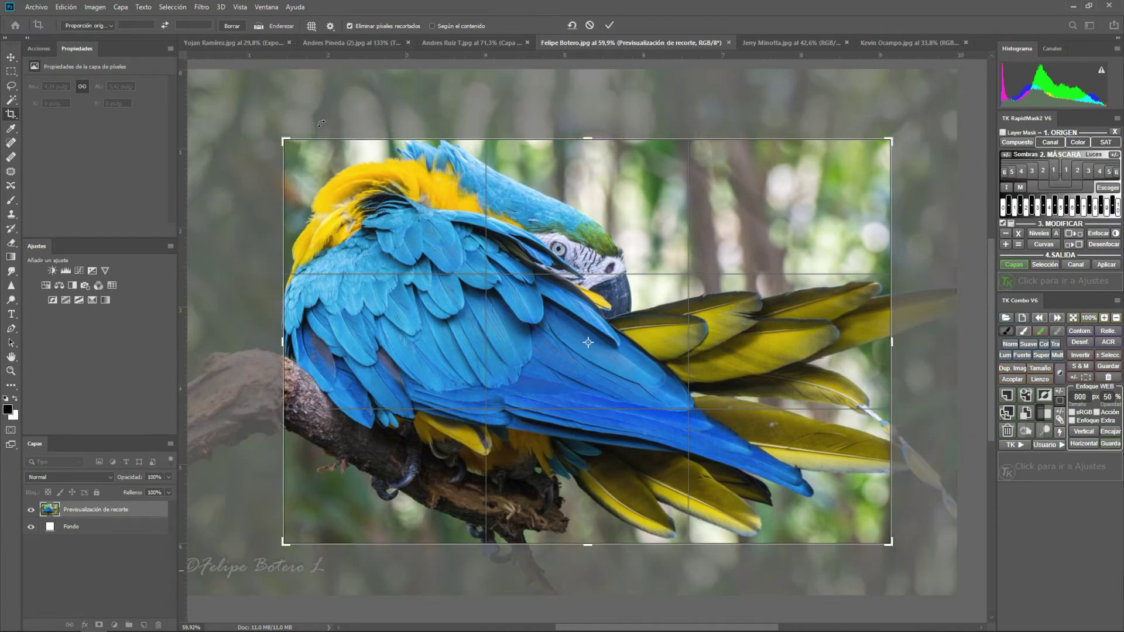
drag(278, 132, 246, 106)
drag(477, 311, 477, 318)
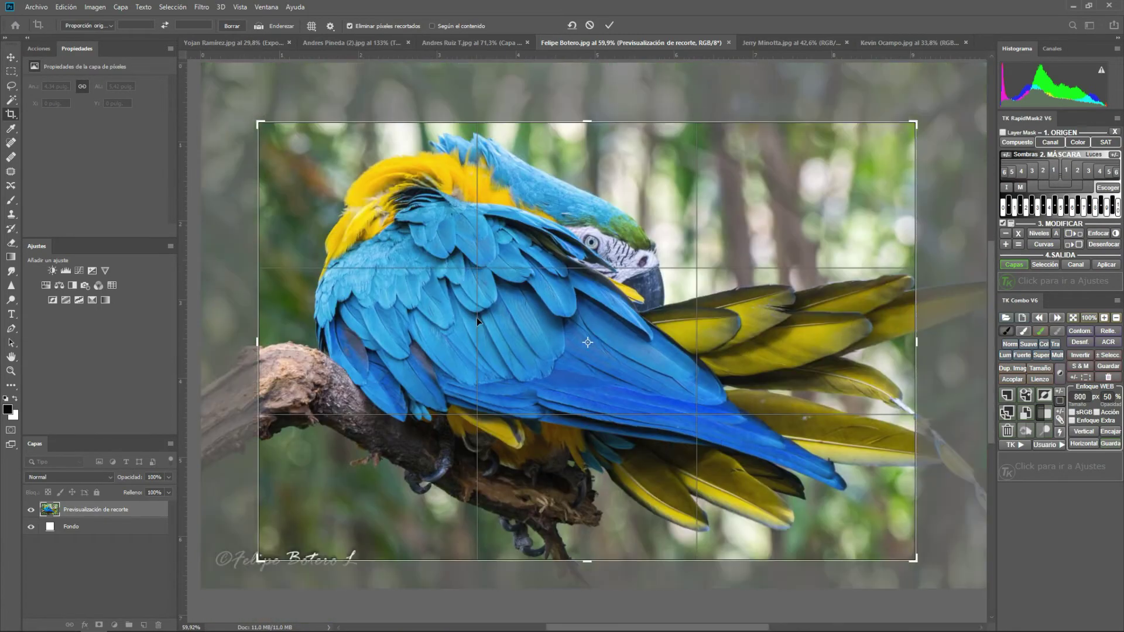
key(Return)
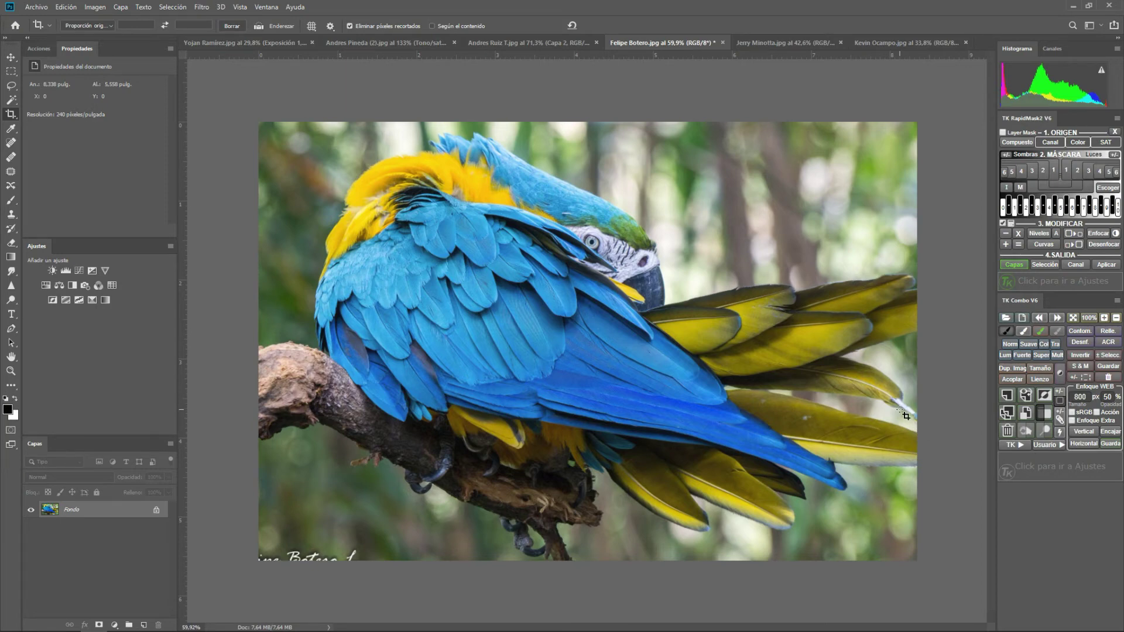
- Duplicate the macaw layer and give it a Camera Raw vignette of about −25
key(ctrl+j)
click(171, 7)
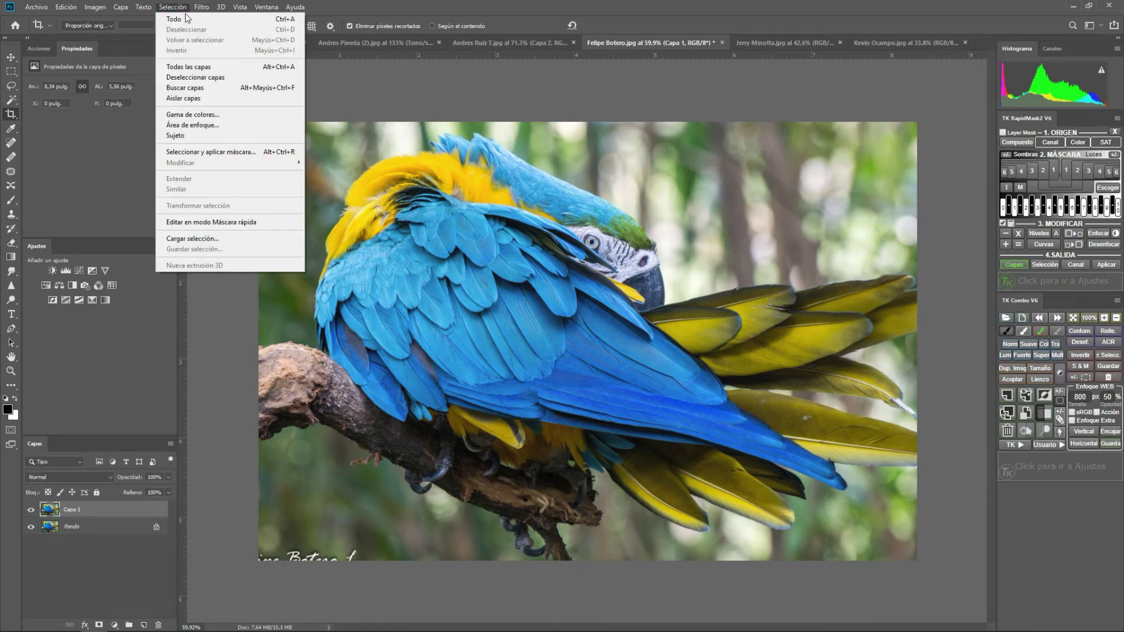
mouse_move(202, 7)
click(251, 76)
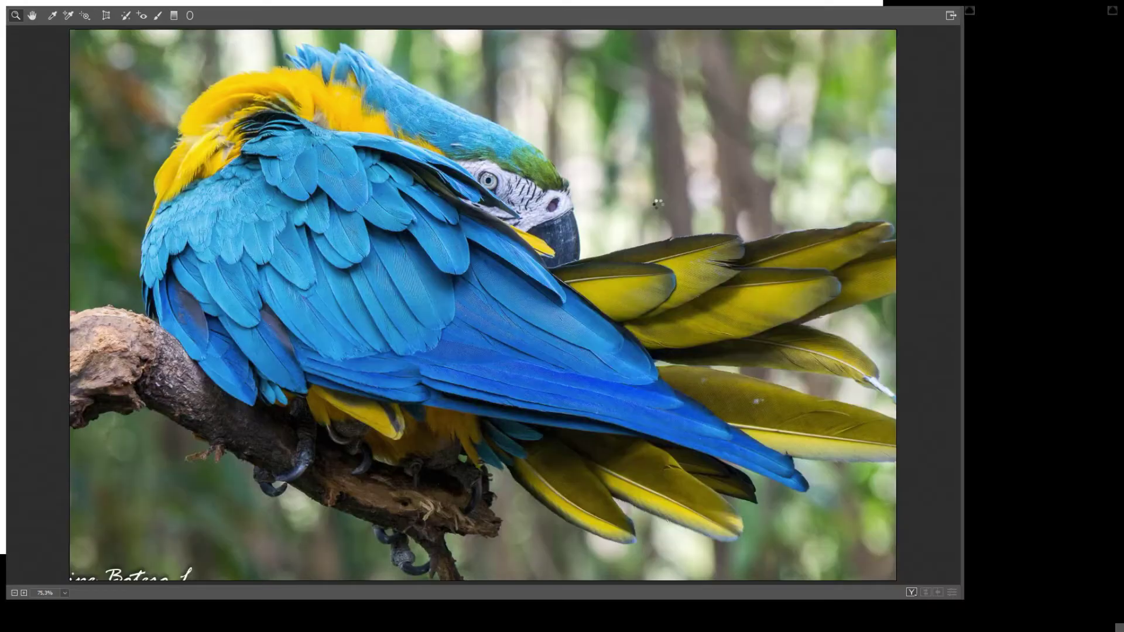
click(1043, 103)
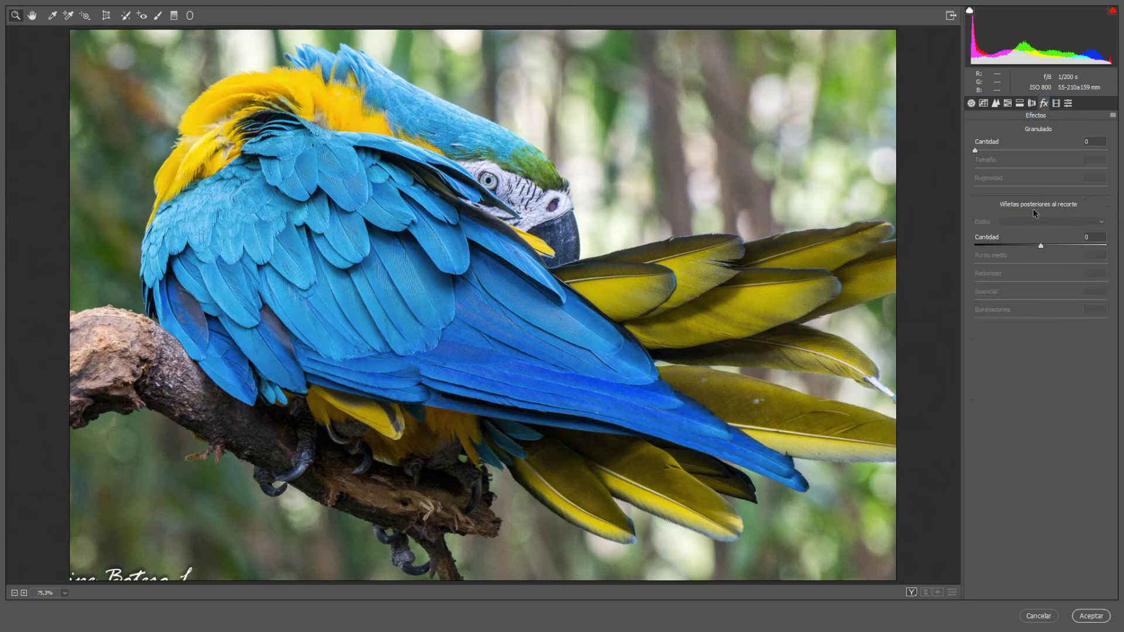
drag(1037, 244, 1030, 248)
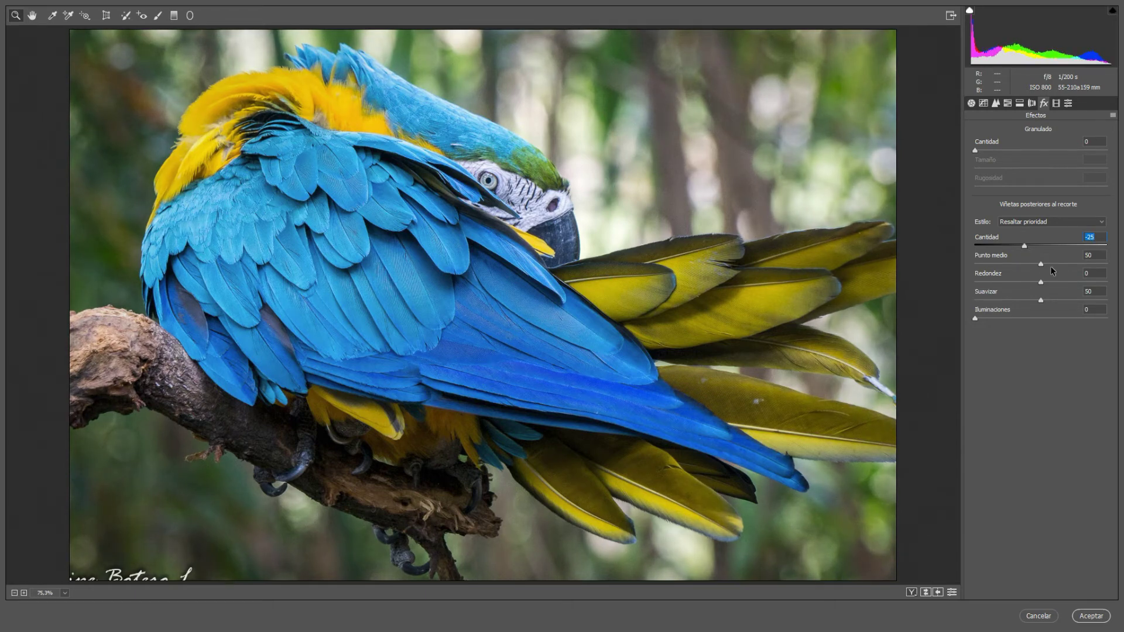
drag(1041, 264, 1053, 283)
click(1090, 617)
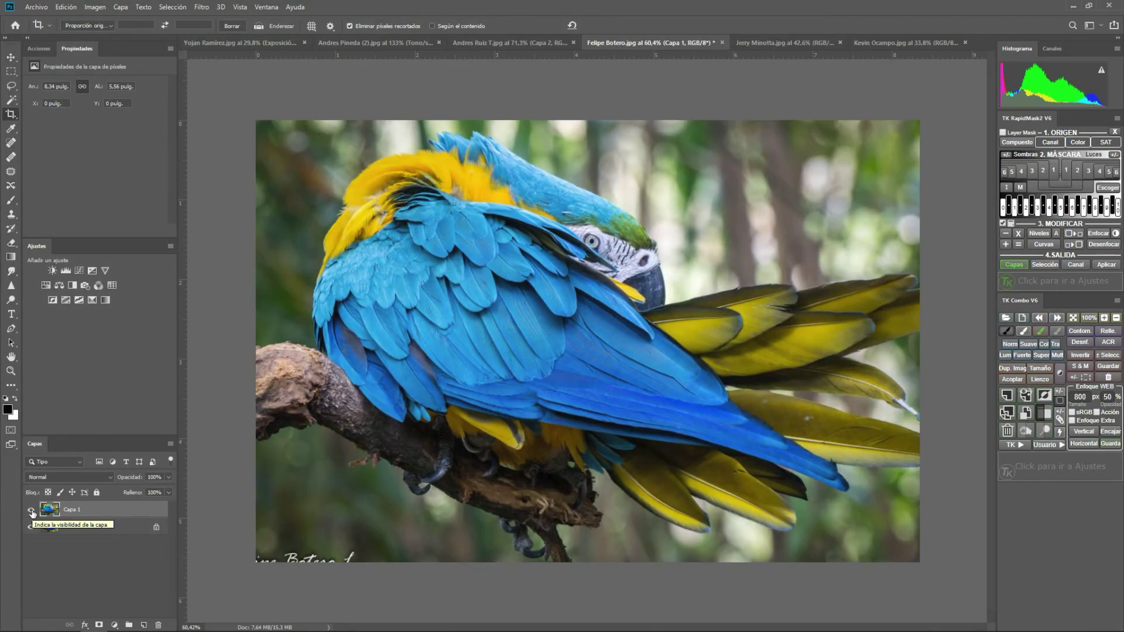
click(31, 509)
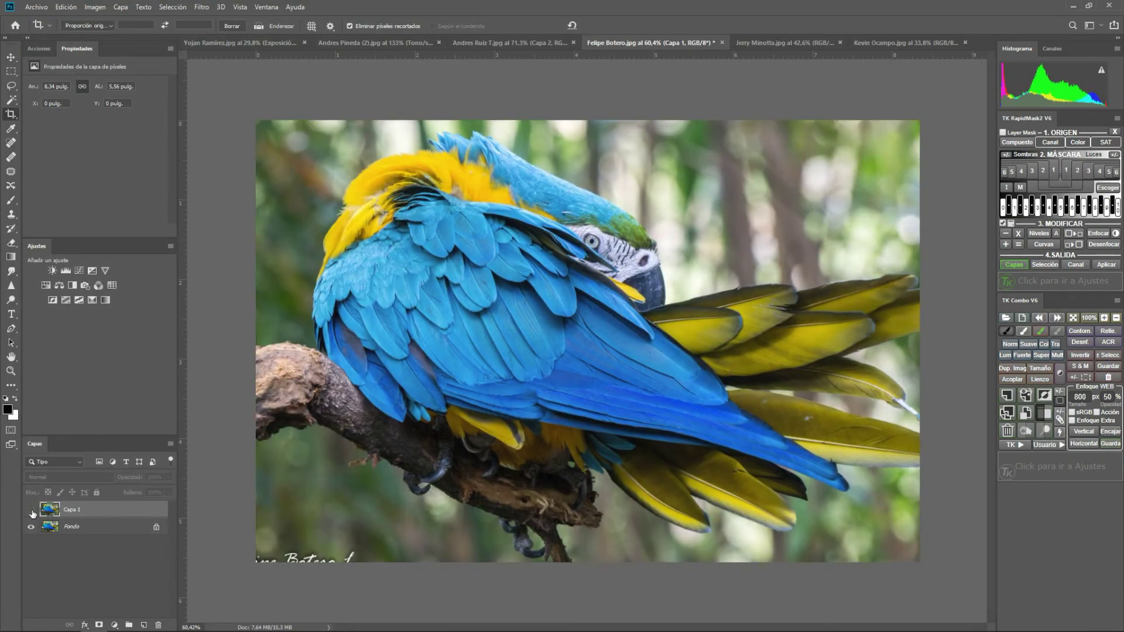
click(32, 509)
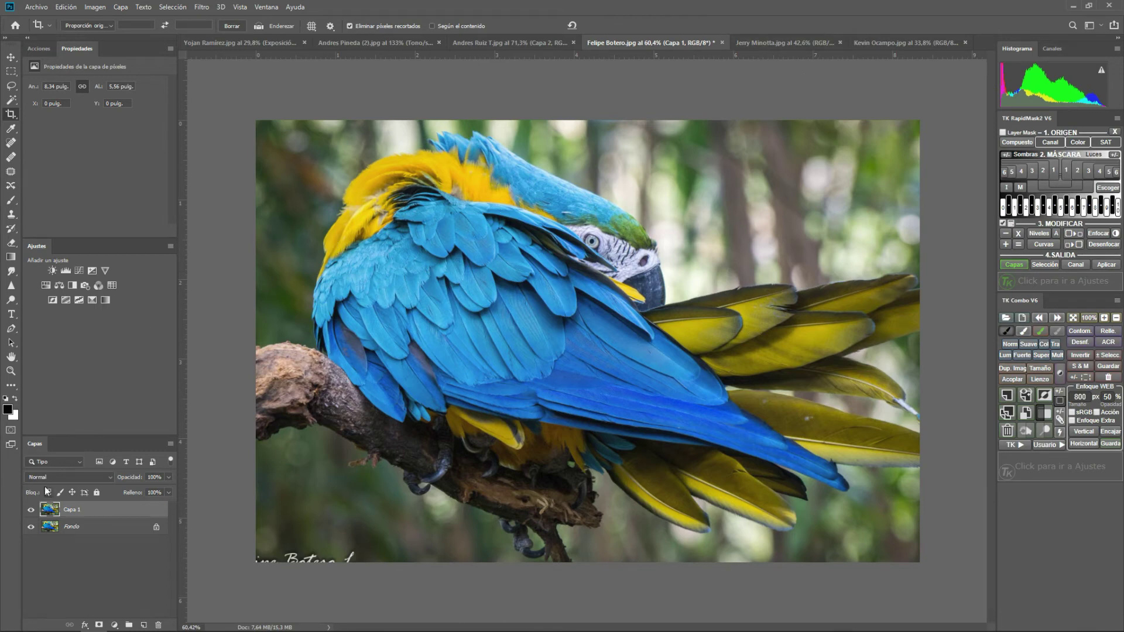
click(31, 510)
click(31, 510)
click(12, 173)
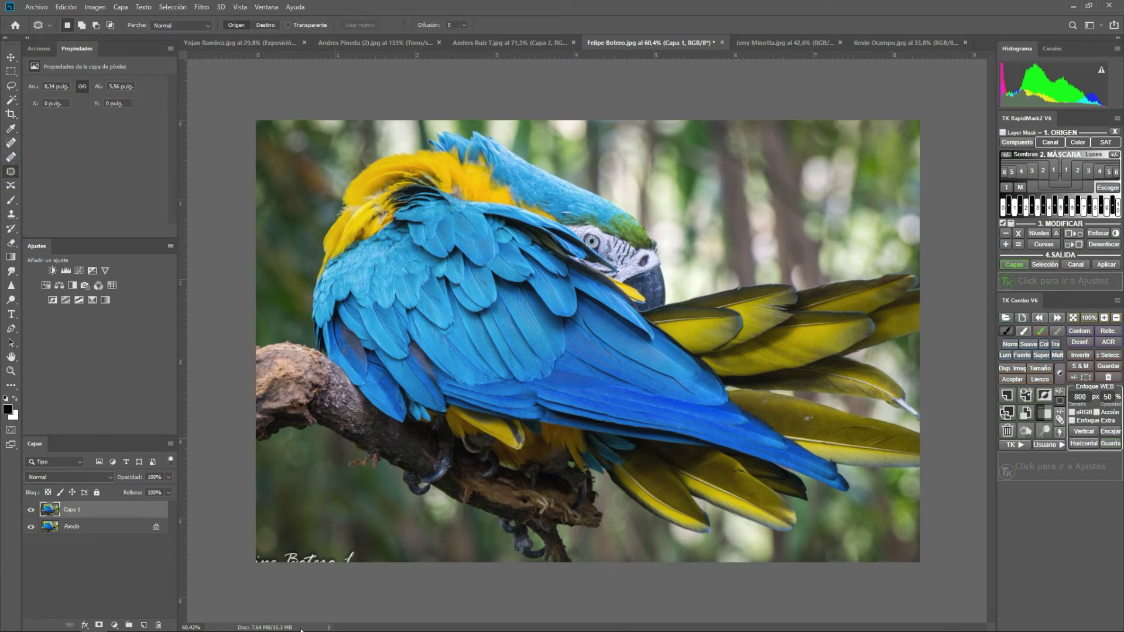
- Patch out the bottom-left signature in two passes, then move to the mirror-frame portrait
mouse_move(358, 561)
mouse_down()
mouse_move(250, 551)
mouse_move(256, 563)
mouse_move(318, 534)
mouse_up()
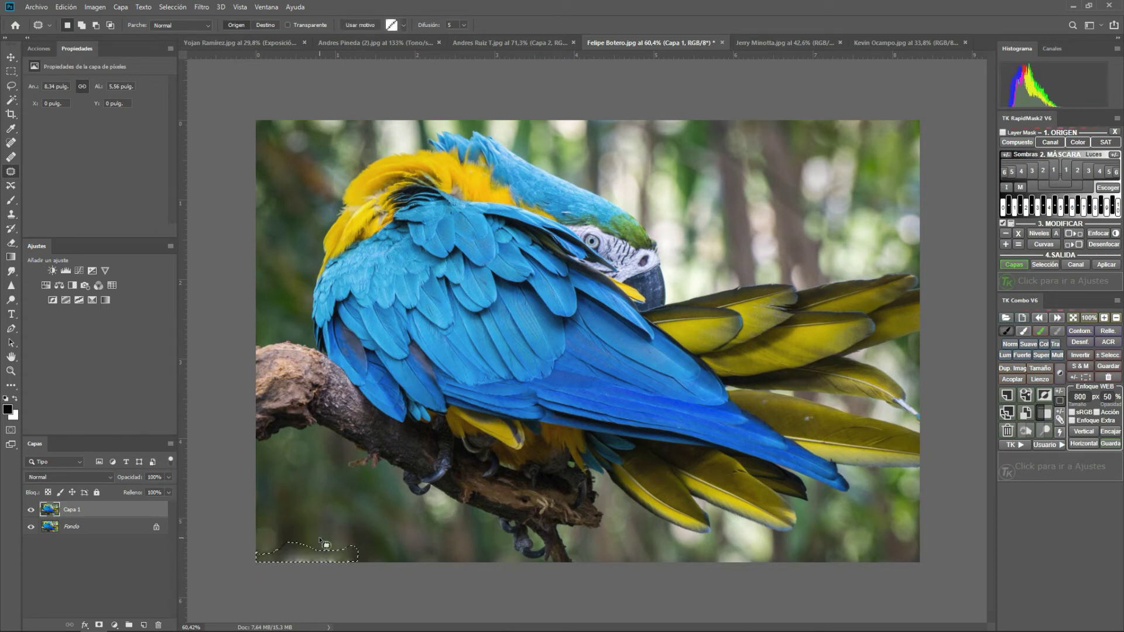
key(ctrl+d)
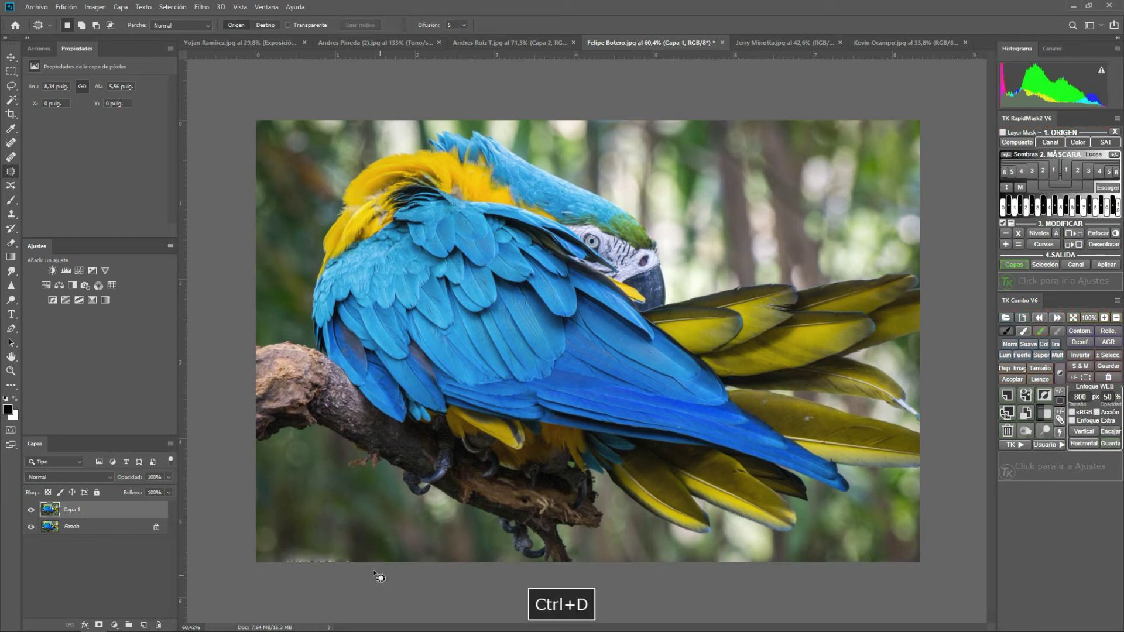
drag(350, 561, 389, 599)
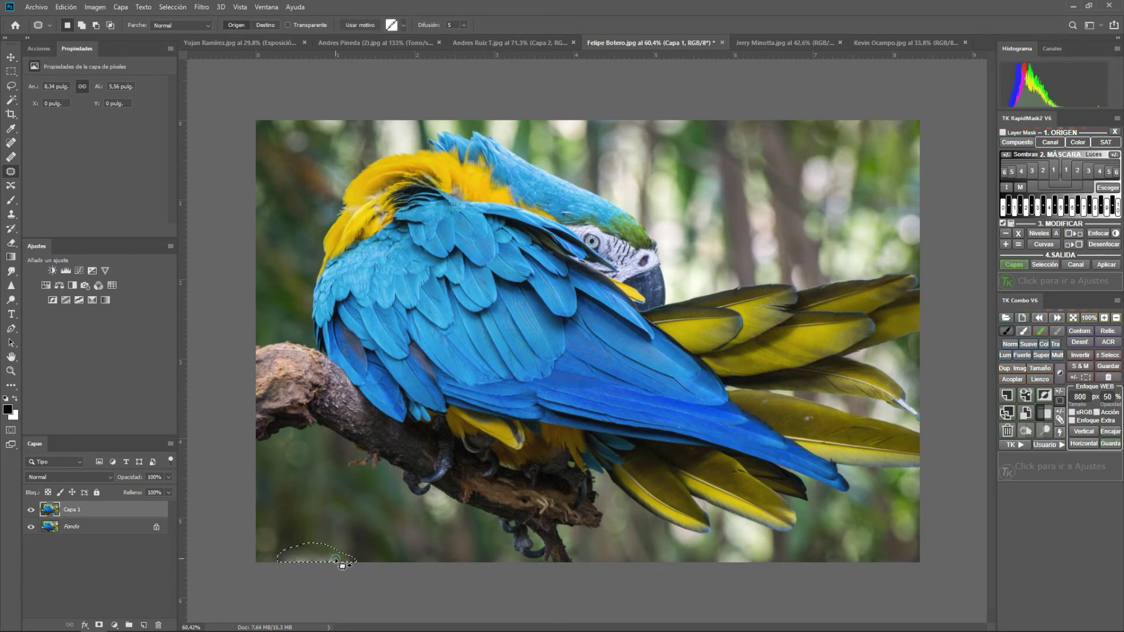
mouse_move(336, 554)
mouse_down()
mouse_move(318, 506)
mouse_move(353, 497)
mouse_up()
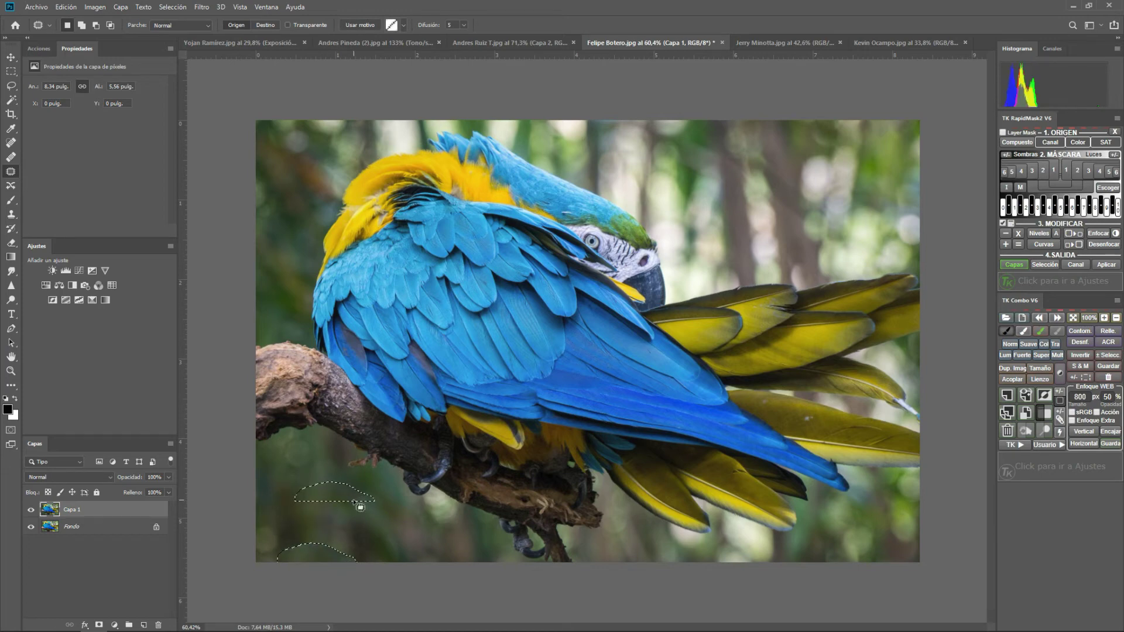
key(ctrl+d)
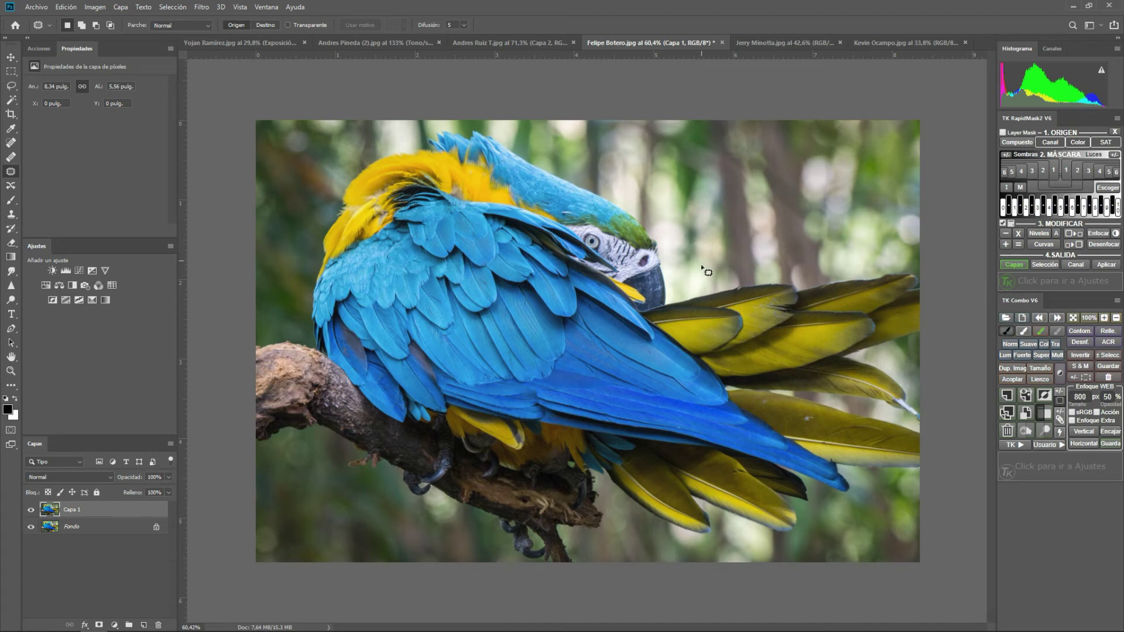
click(765, 42)
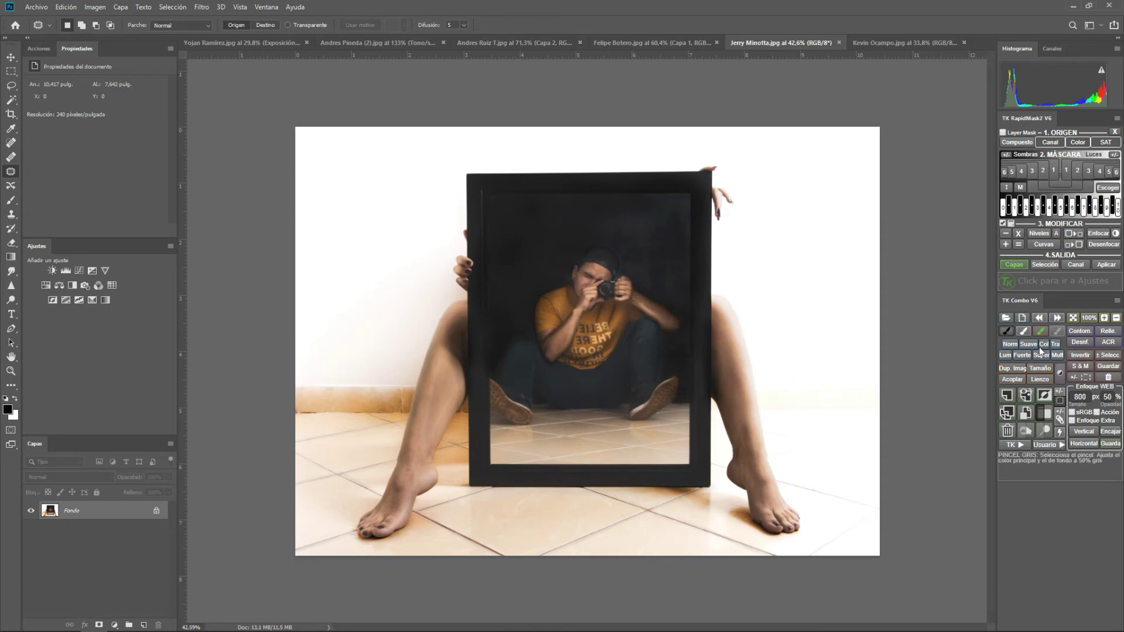
- Fit the mirror-frame portrait to the window and switch to the Hand tool
click(1075, 317)
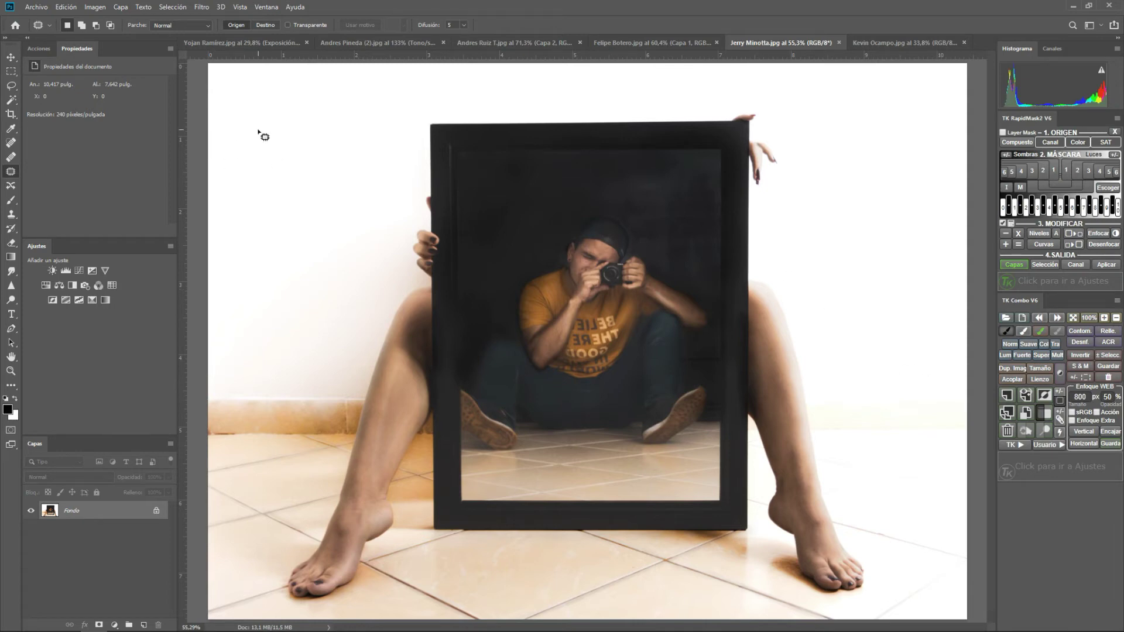
key(h)
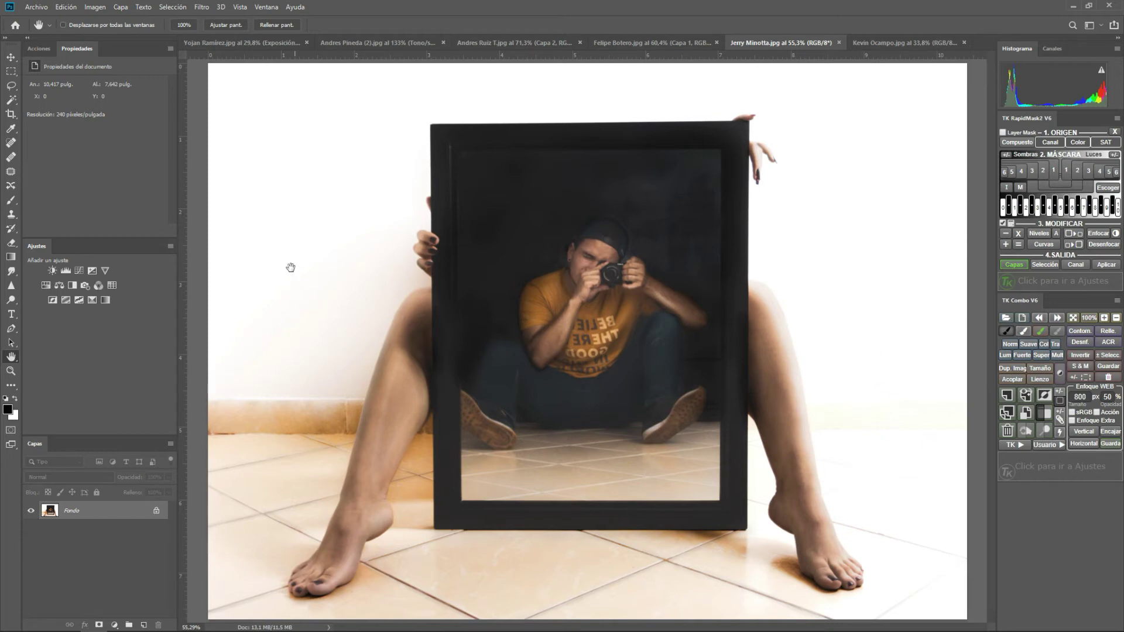
- Duplicate the portrait layer and draw a Camera Raw graduated filter across the left side
key(ctrl+j)
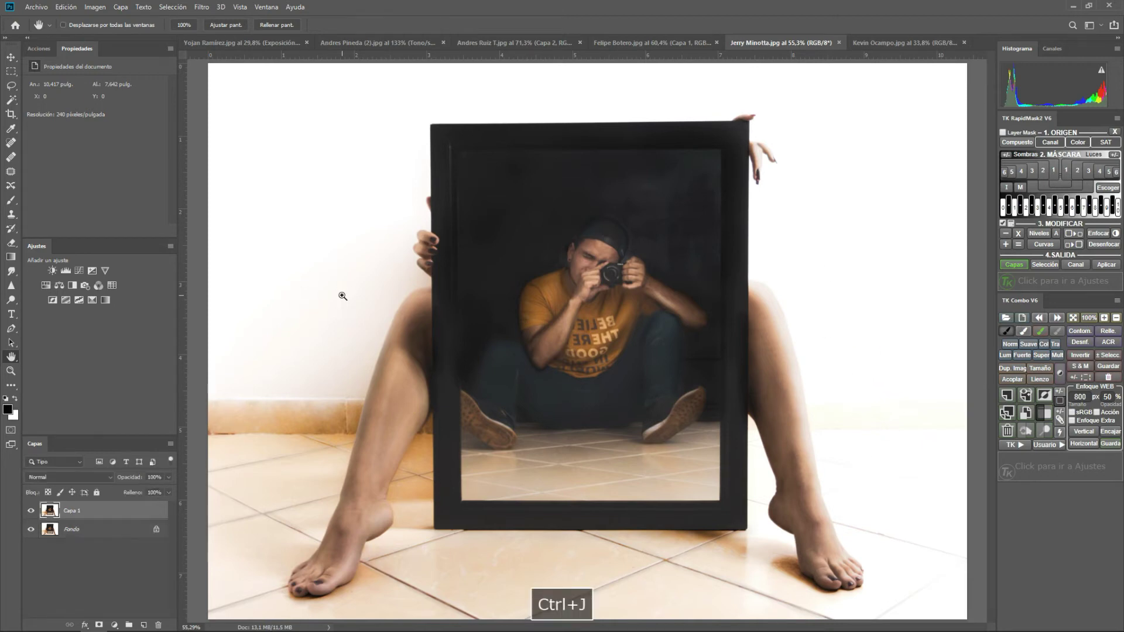
click(196, 9)
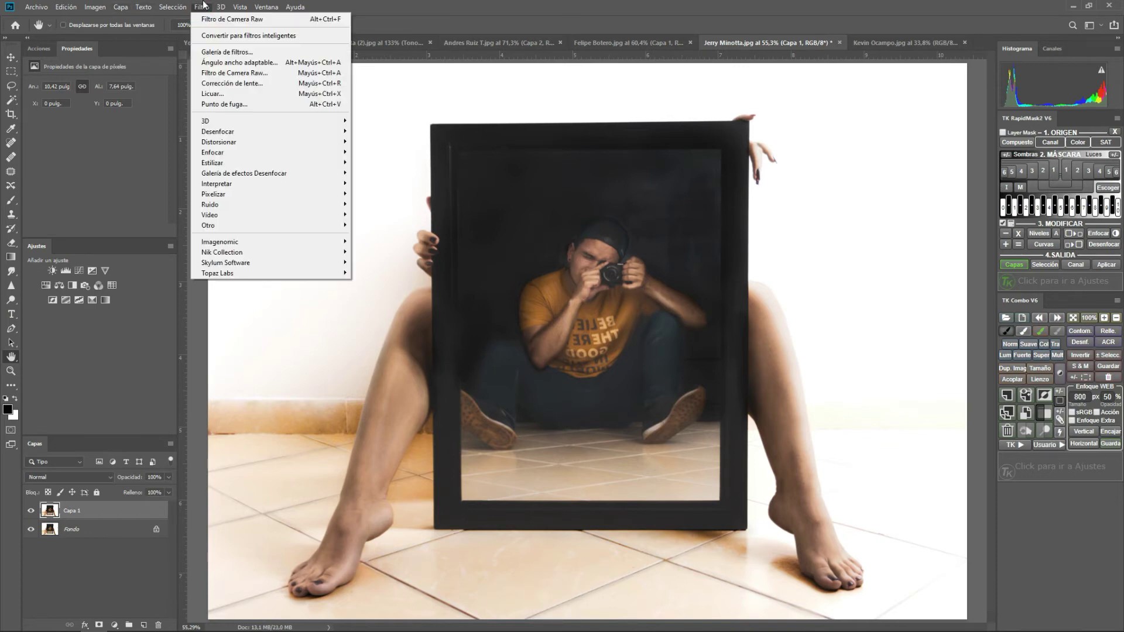
click(228, 74)
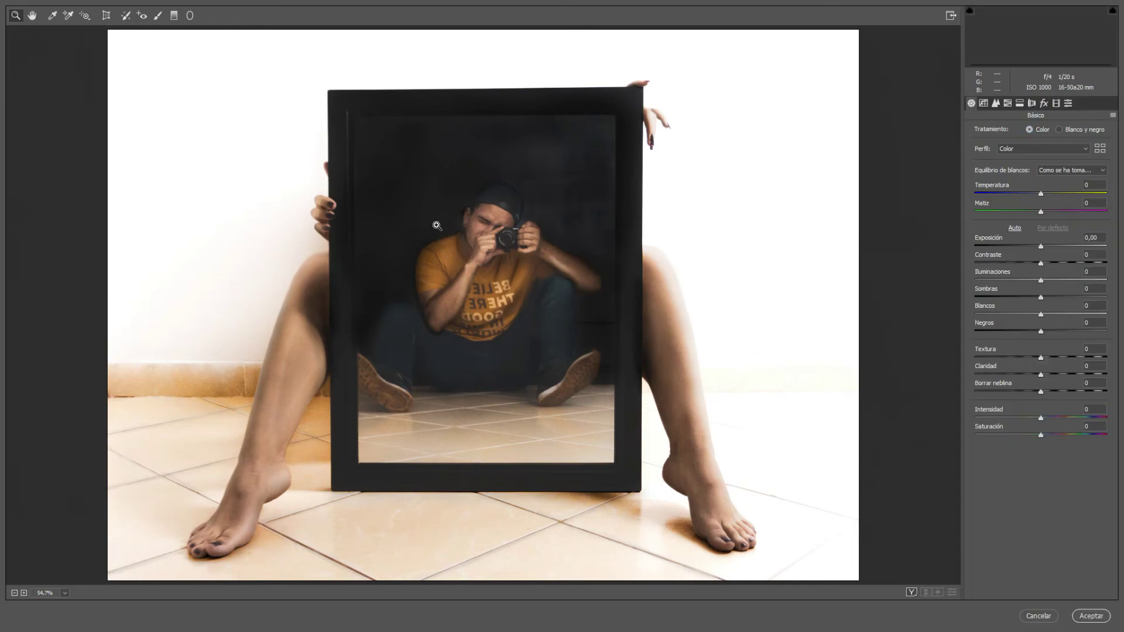
click(175, 19)
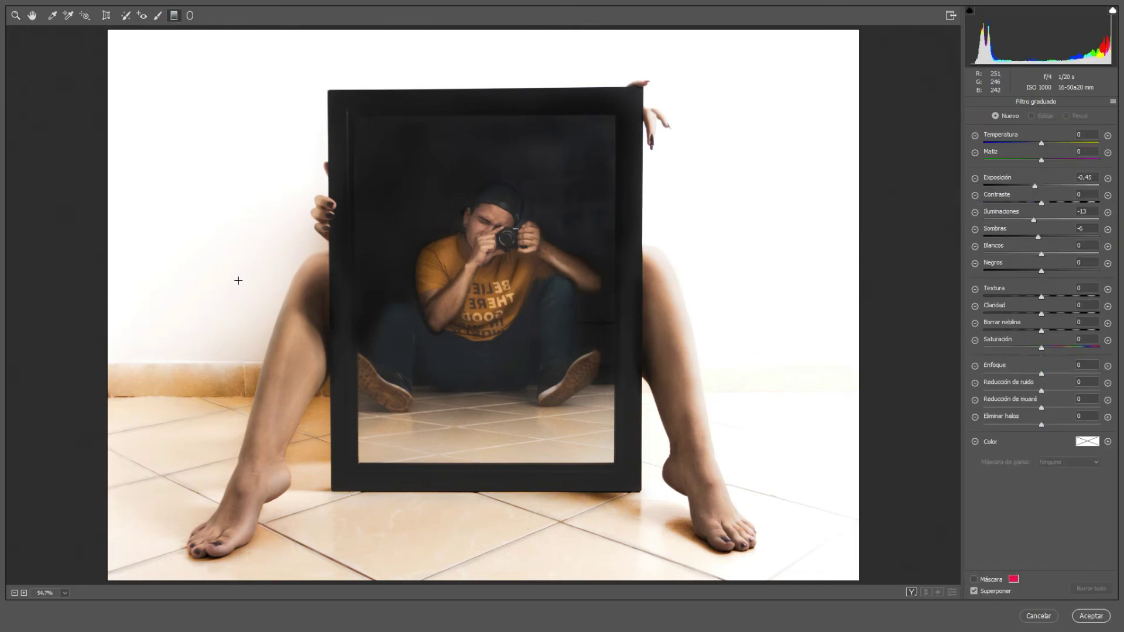
drag(238, 280, 316, 280)
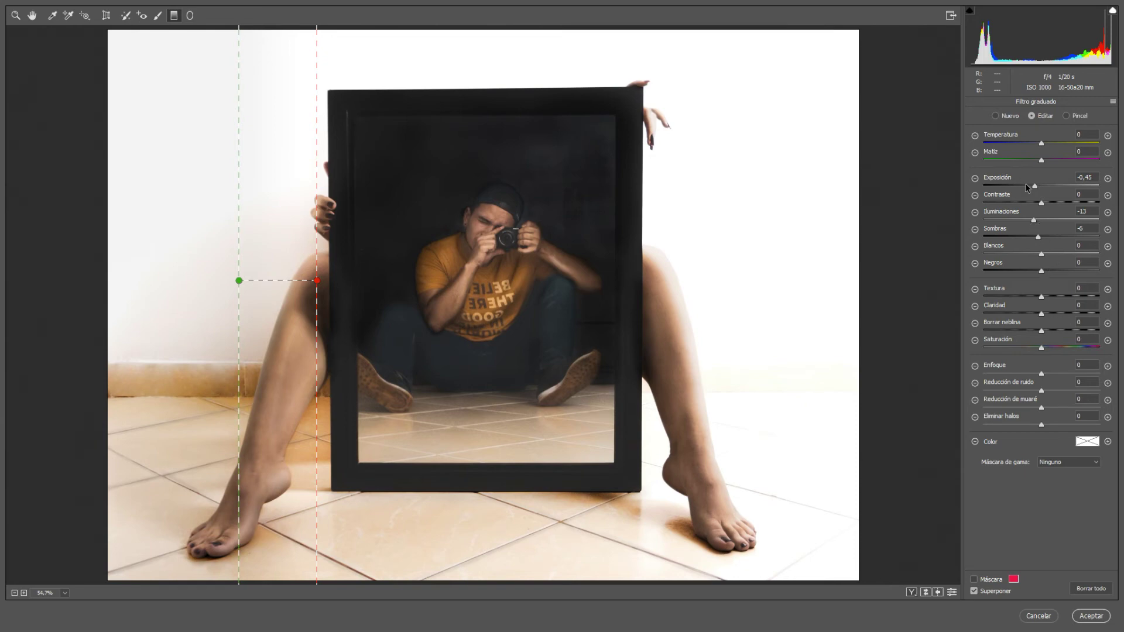
- Reset the graduated filter's settings and raise its exposure and highlights to +70
click(1113, 102)
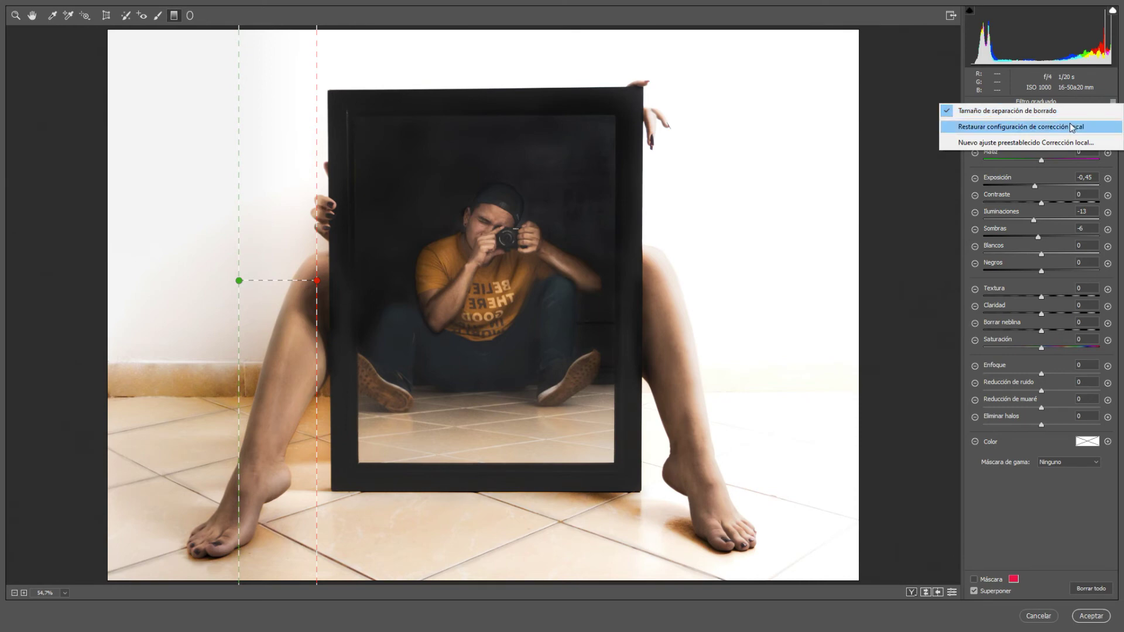
click(1071, 127)
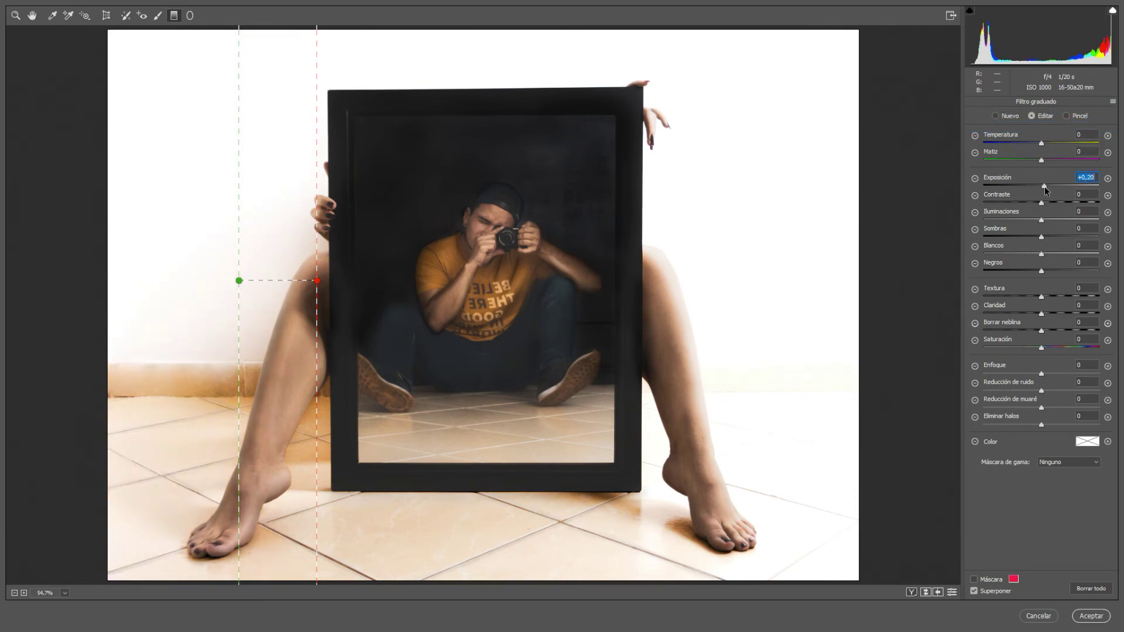
drag(1044, 186, 1053, 185)
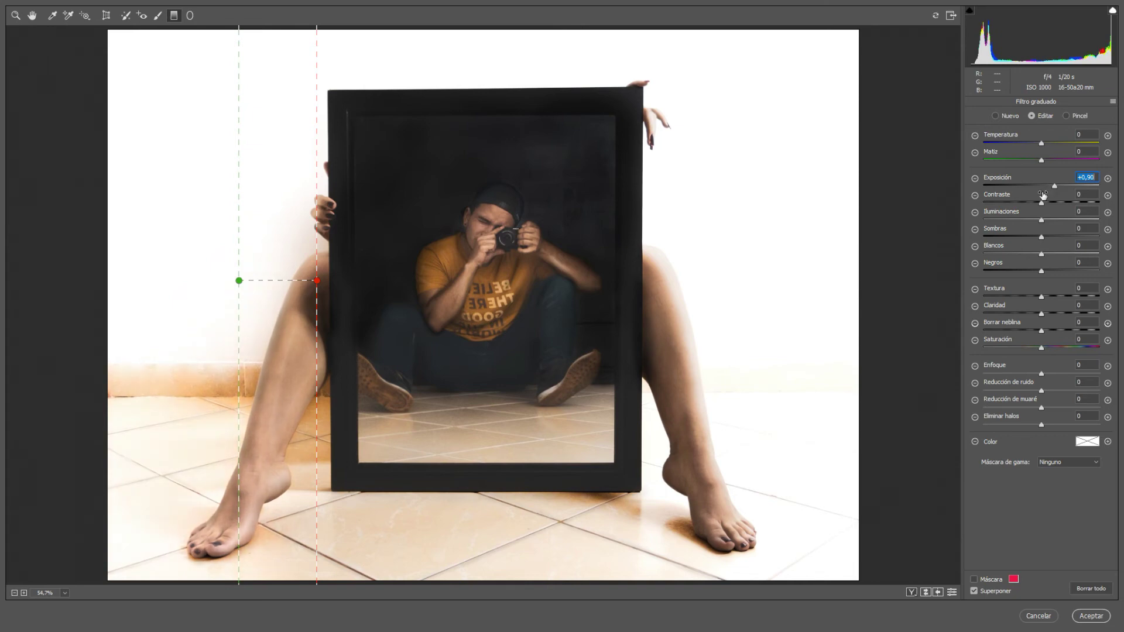
drag(1041, 221, 1054, 224)
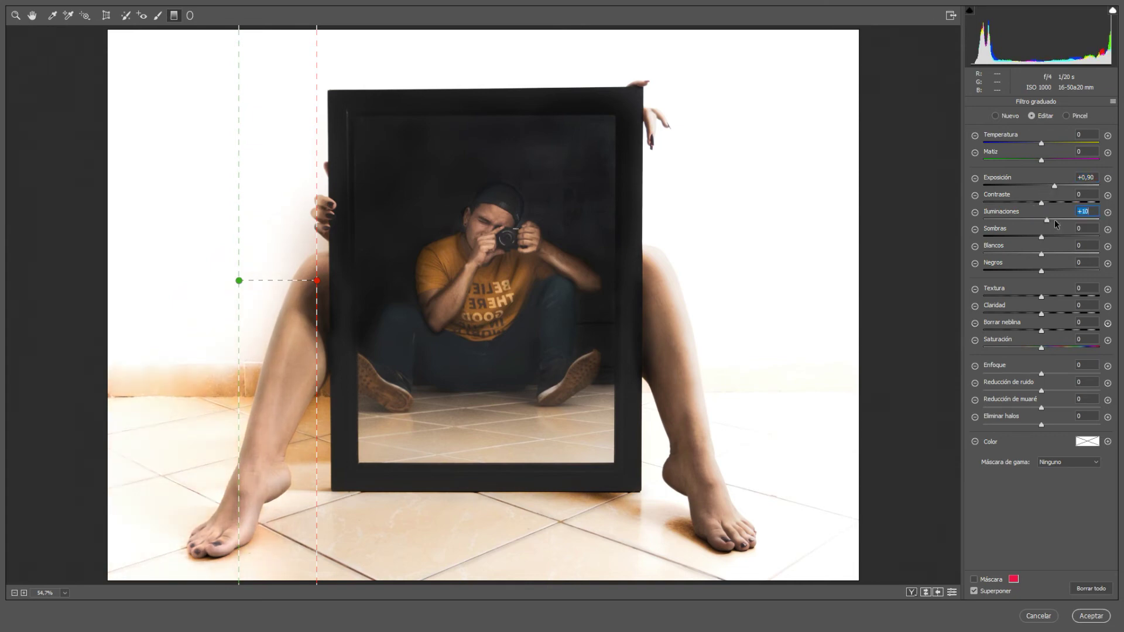
click(1041, 238)
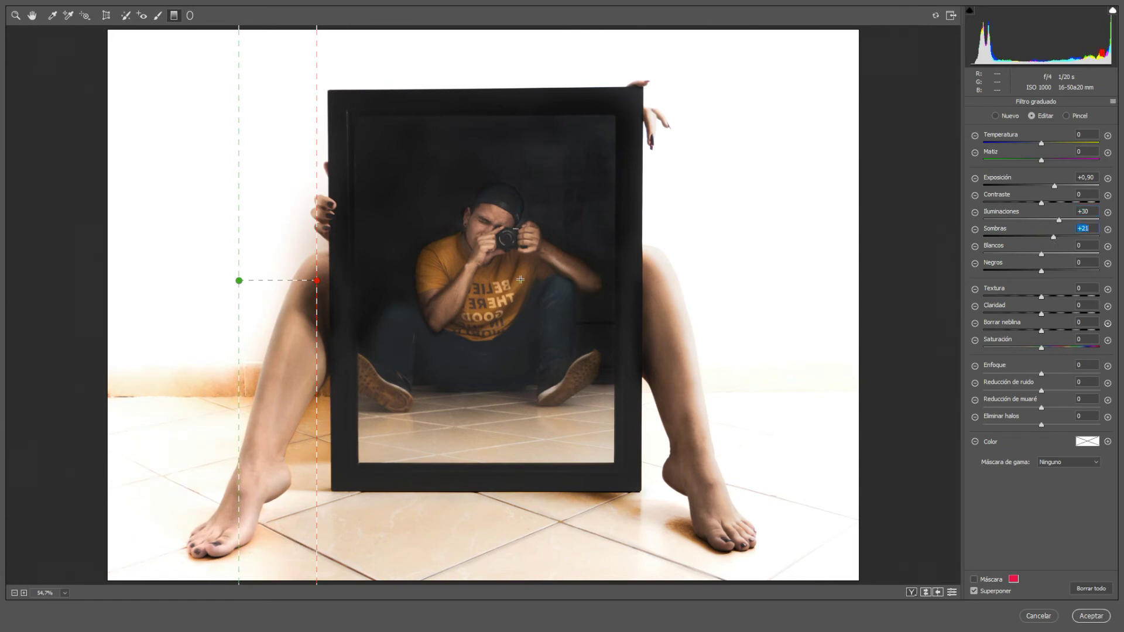
- Tilt the filter along the leg, set exposure +1.70 and shadows +50, and apply
drag(238, 283, 362, 302)
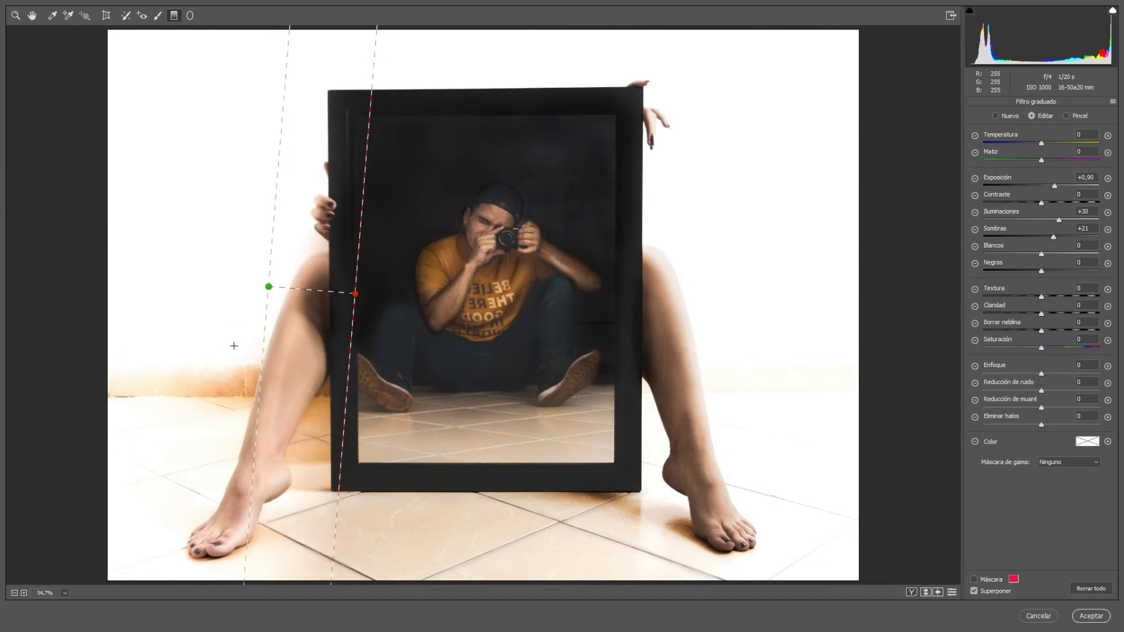
click(1055, 186)
drag(1065, 189, 1068, 189)
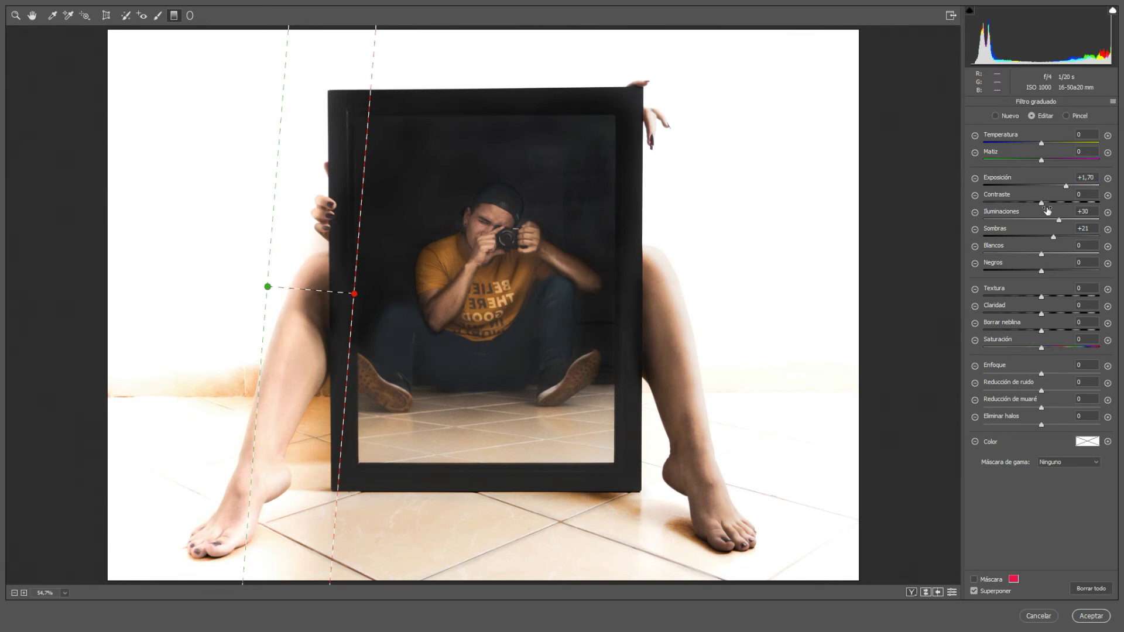
drag(1060, 228, 1070, 220)
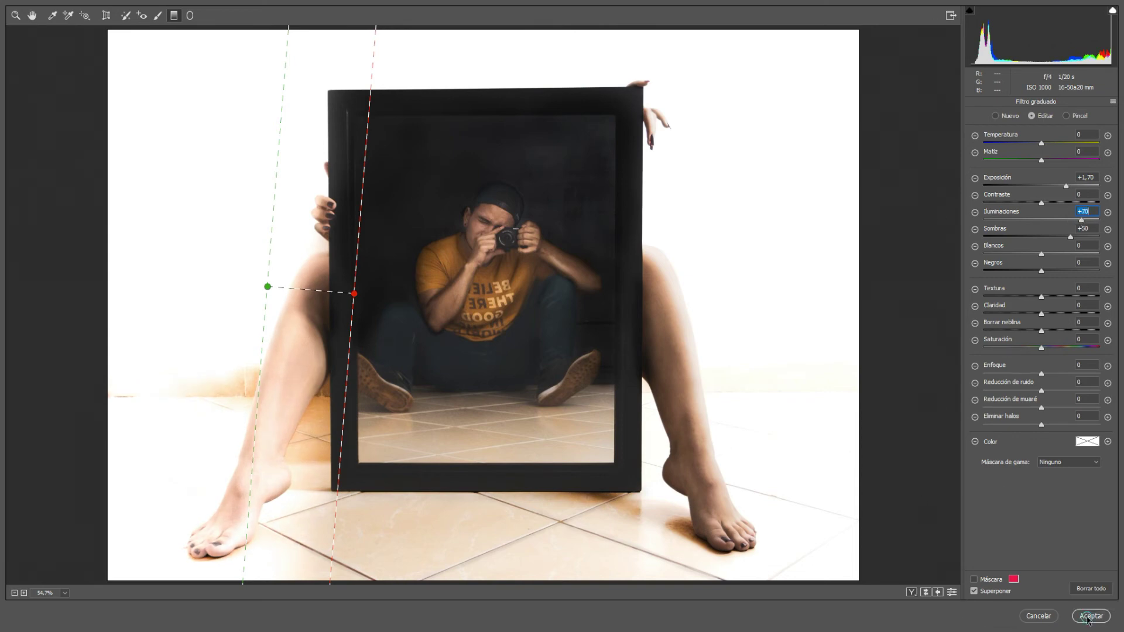
key(Return)
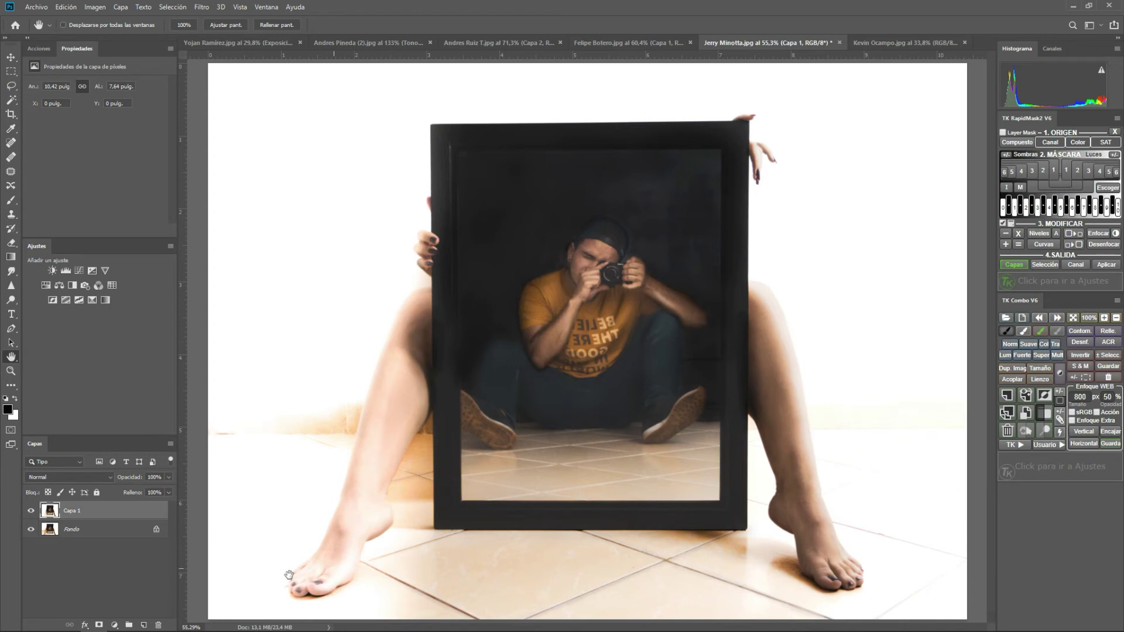
- Add a layer mask to Capa 1 and set up a black brush at 40% opacity
click(99, 625)
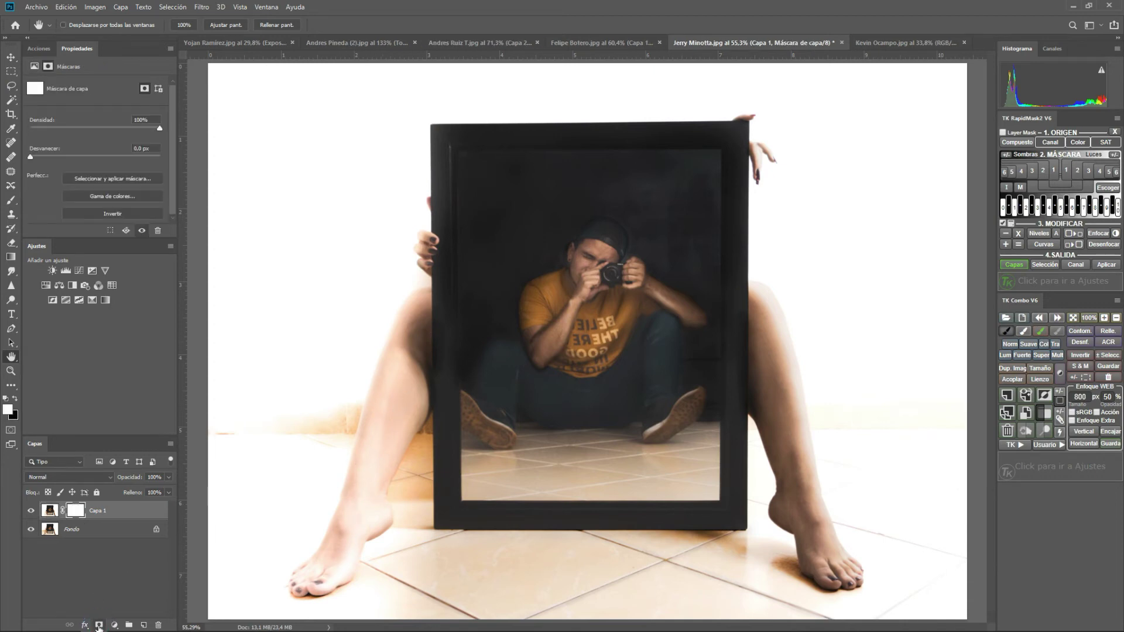
click(12, 202)
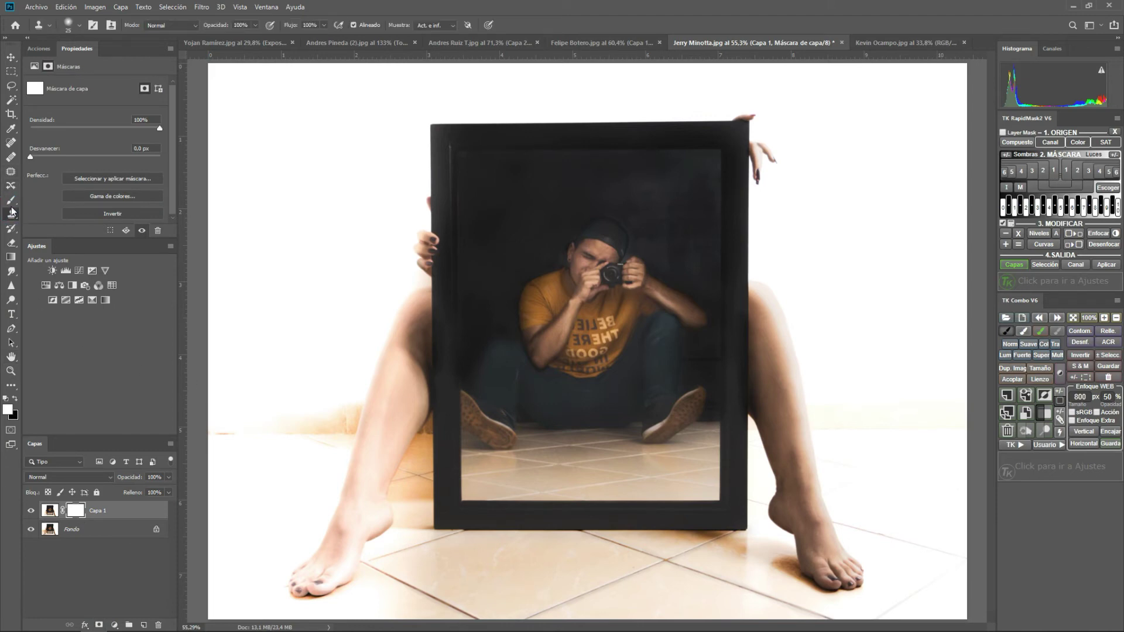
click(15, 398)
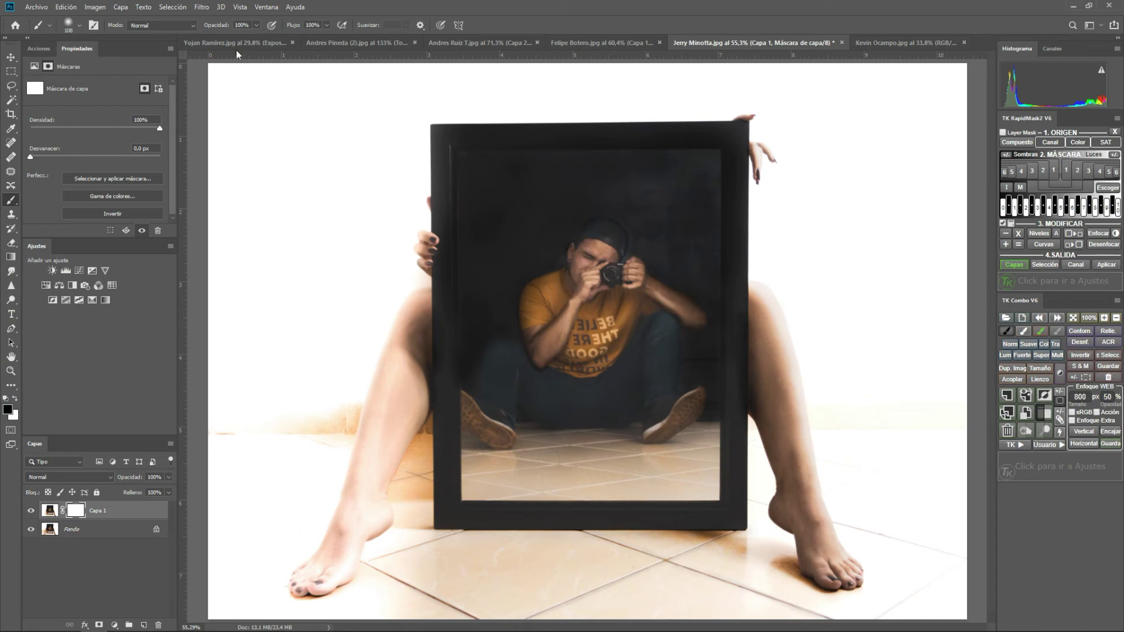
click(251, 24)
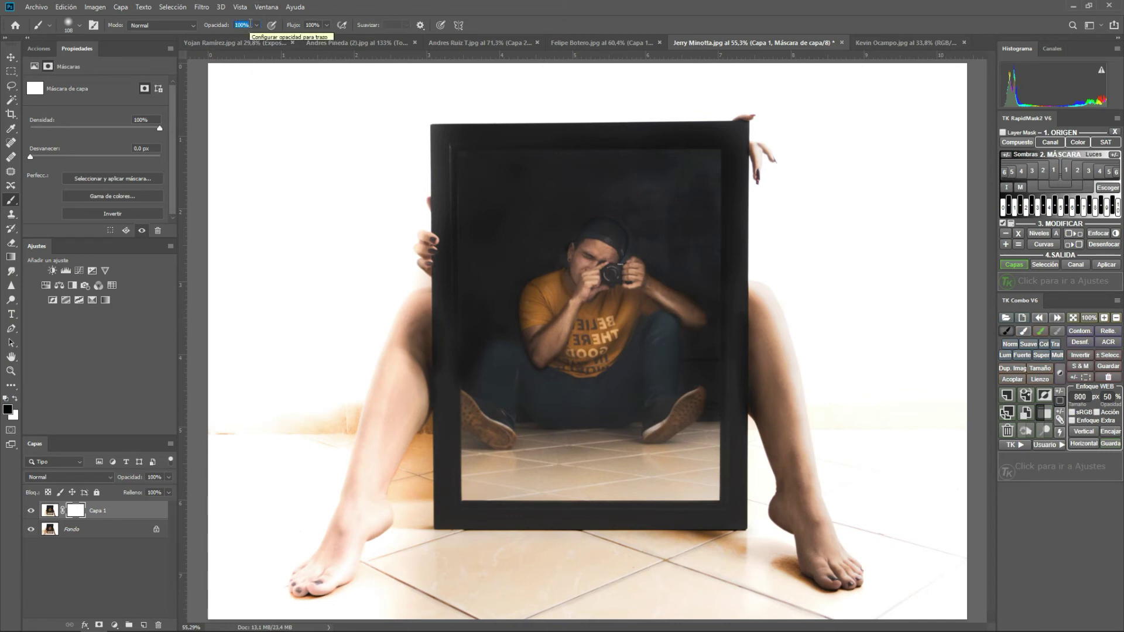
text(40)
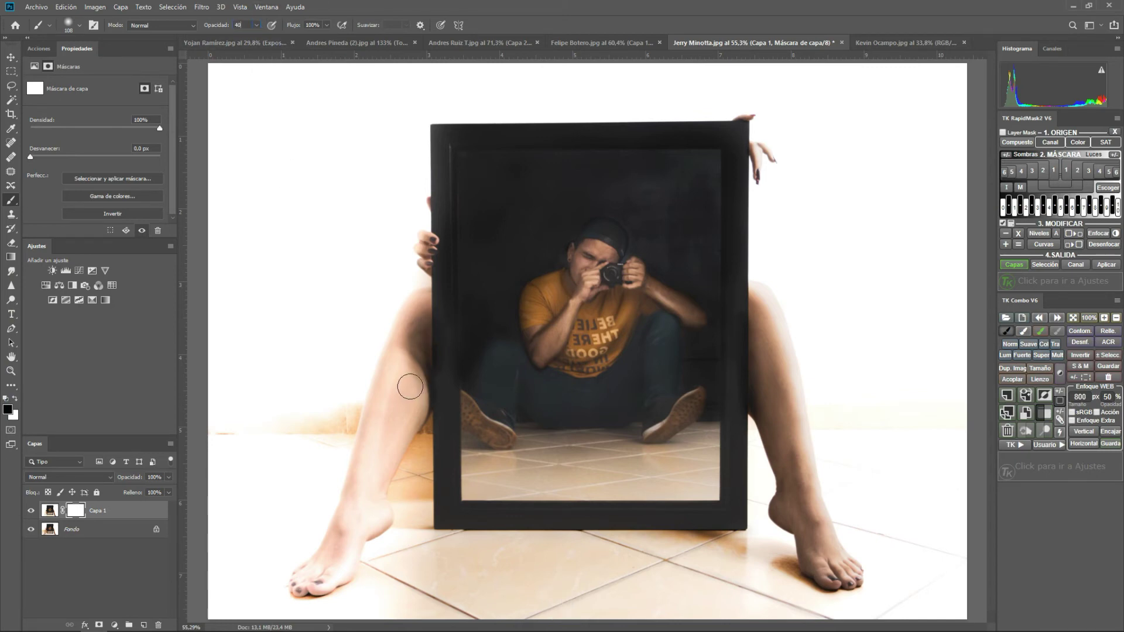
key(Return)
- Paint the mask over the left leg, knee, shin and ankle to restore the darker skin tone
mouse_move(400, 394)
mouse_down()
mouse_move(400, 378)
mouse_move(371, 439)
mouse_move(388, 446)
mouse_move(368, 482)
mouse_move(376, 514)
mouse_move(358, 522)
mouse_move(359, 472)
mouse_move(338, 547)
mouse_move(308, 585)
mouse_move(376, 517)
mouse_move(389, 421)
mouse_move(431, 361)
mouse_up()
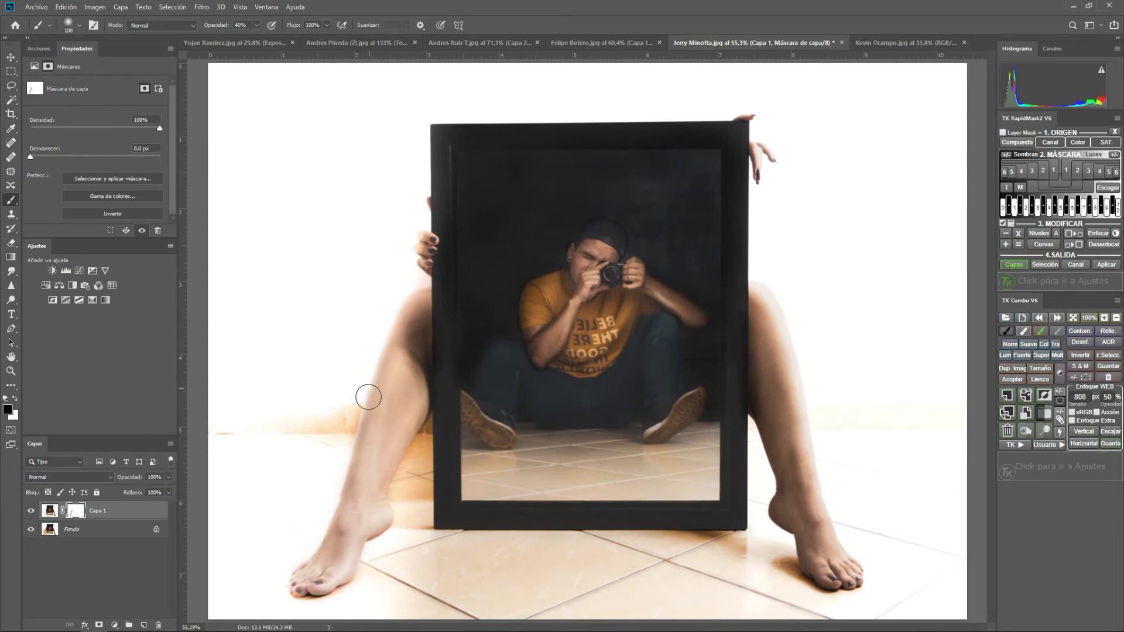
mouse_move(401, 371)
mouse_down()
mouse_move(381, 397)
mouse_move(390, 406)
mouse_move(401, 351)
mouse_move(397, 395)
mouse_up()
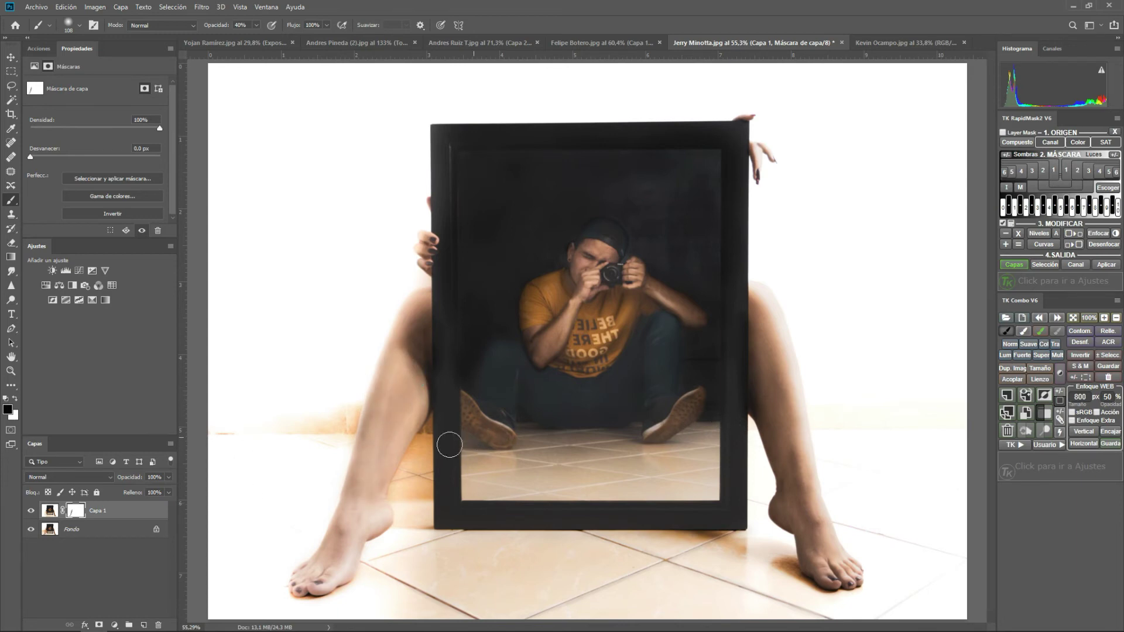
click(409, 359)
mouse_move(382, 435)
mouse_down()
mouse_move(369, 517)
mouse_move(343, 534)
mouse_move(328, 585)
mouse_move(311, 588)
mouse_move(354, 516)
mouse_up()
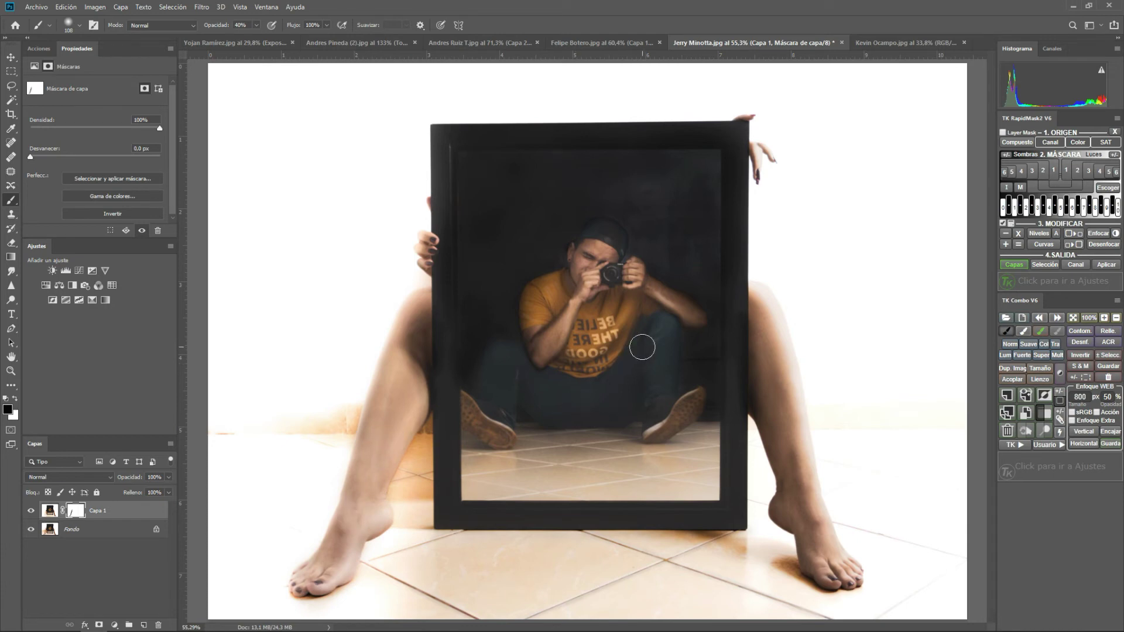
- Zoom and pan the view across the shirt and jeans
scroll(621, 310, down, 1)
scroll(620, 319, down, 1)
scroll(620, 319, up, 1)
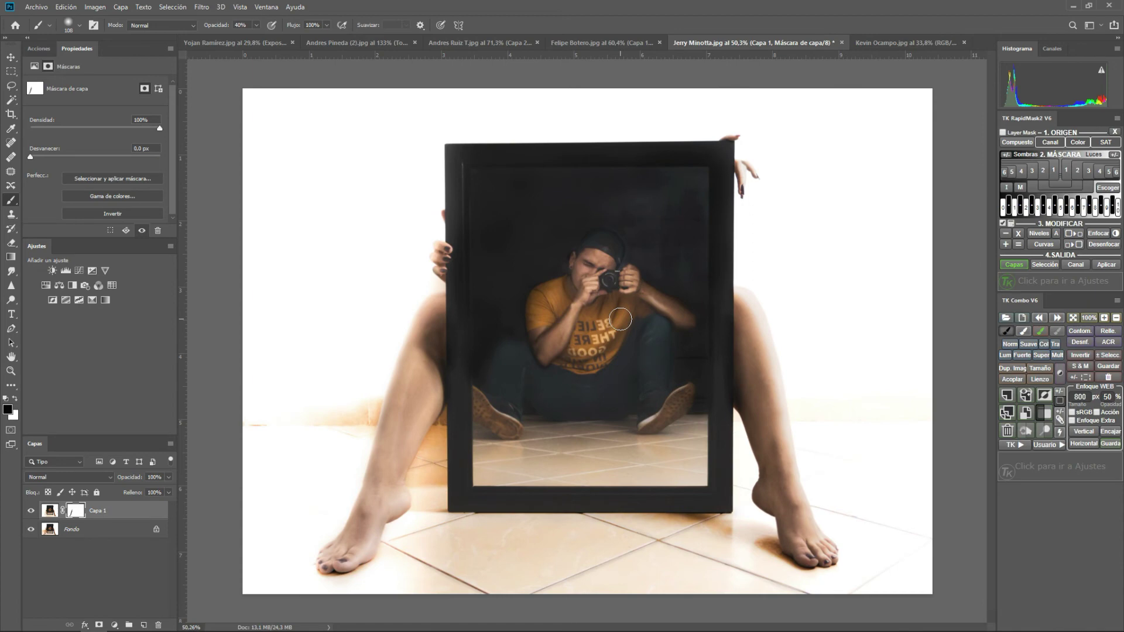
scroll(621, 319, up, 2)
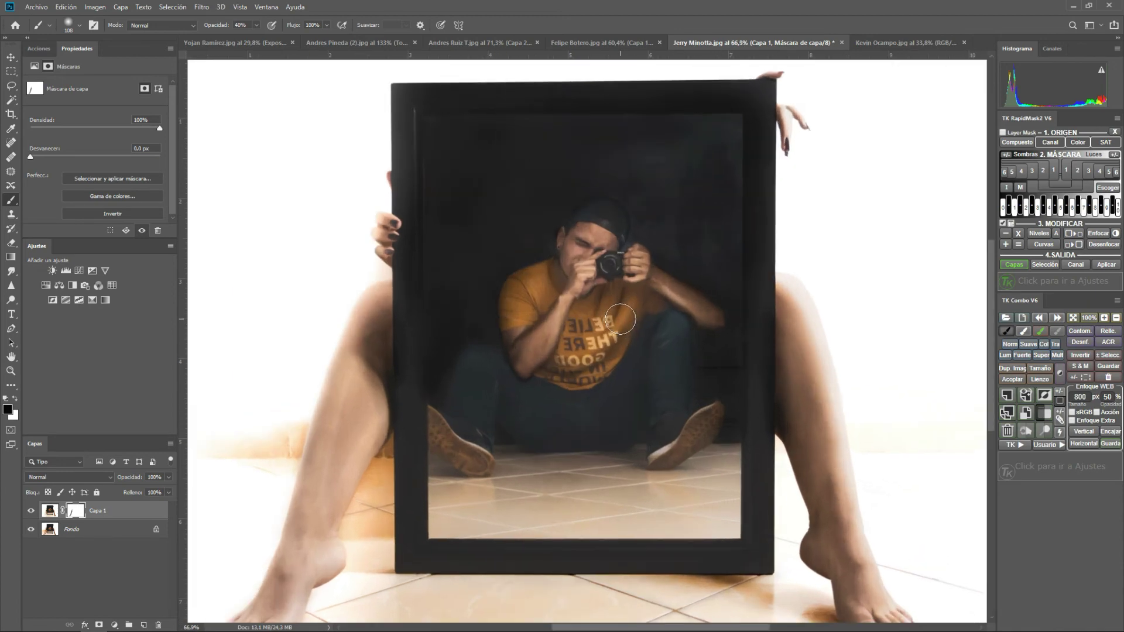
scroll(621, 319, up, 7)
scroll(569, 492, up, 1)
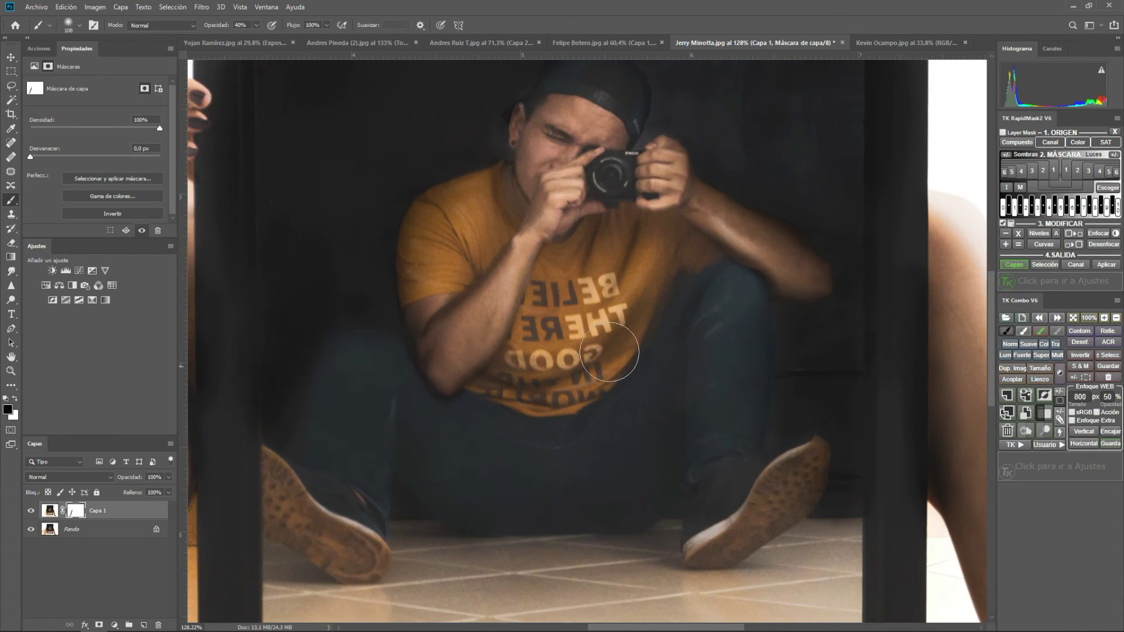
scroll(710, 381, up, 2)
scroll(710, 383, up, 1)
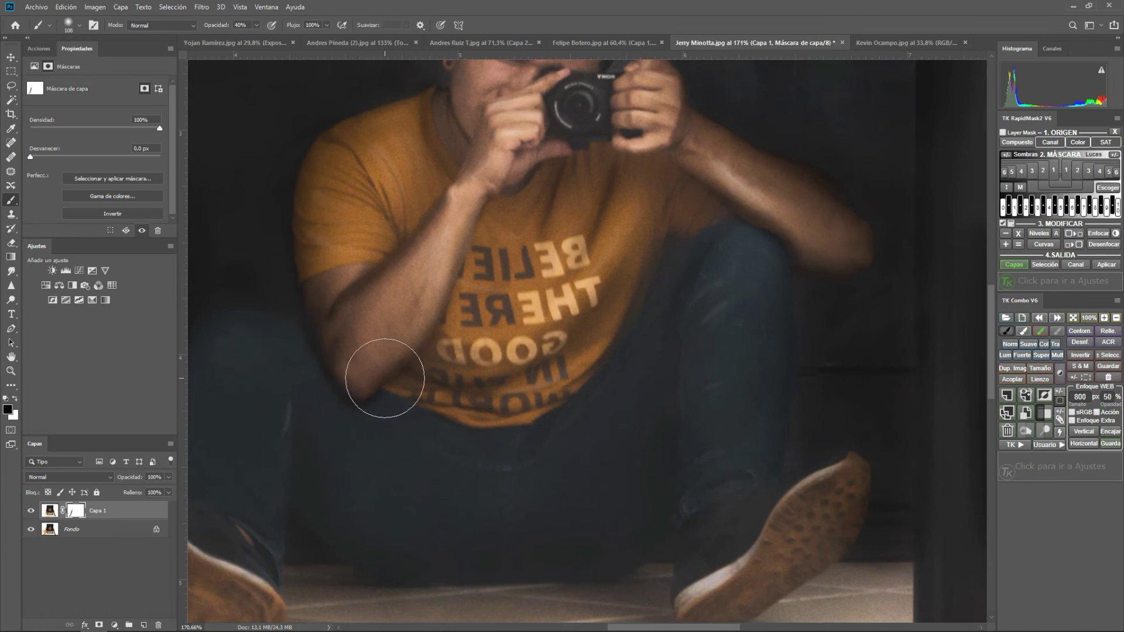
key(space)
drag(427, 409, 490, 391)
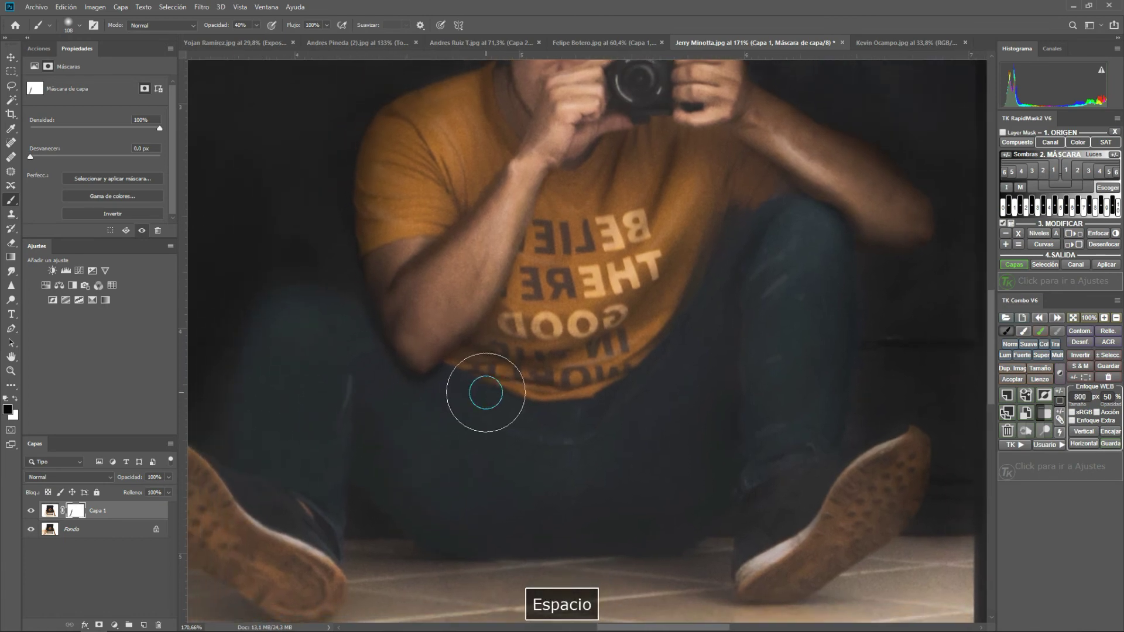
key(h)
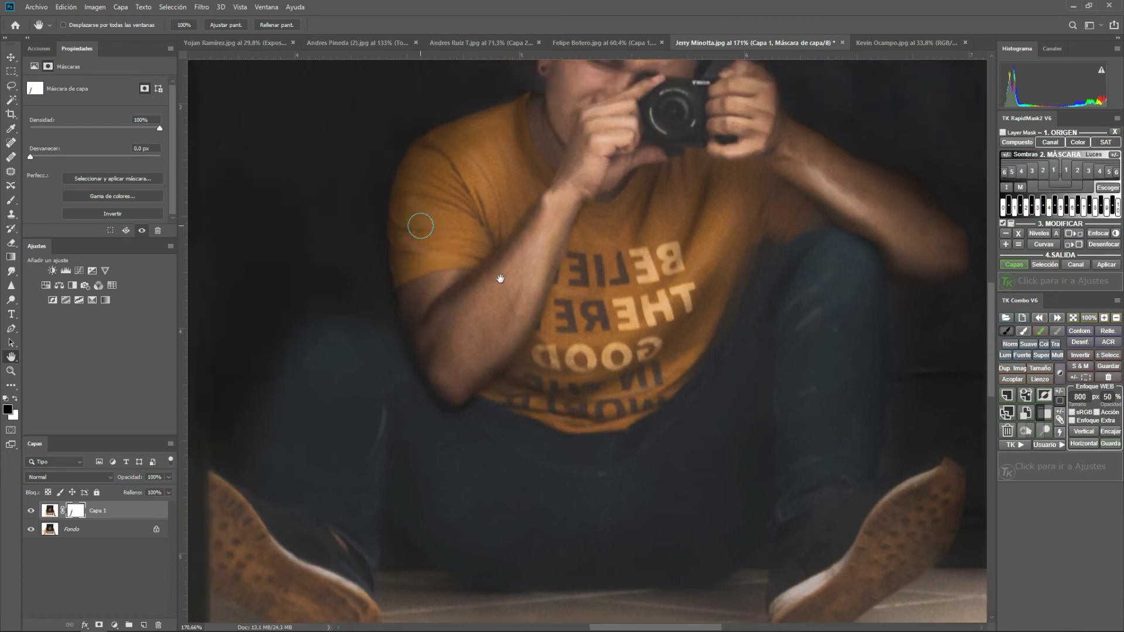
drag(485, 289, 440, 242)
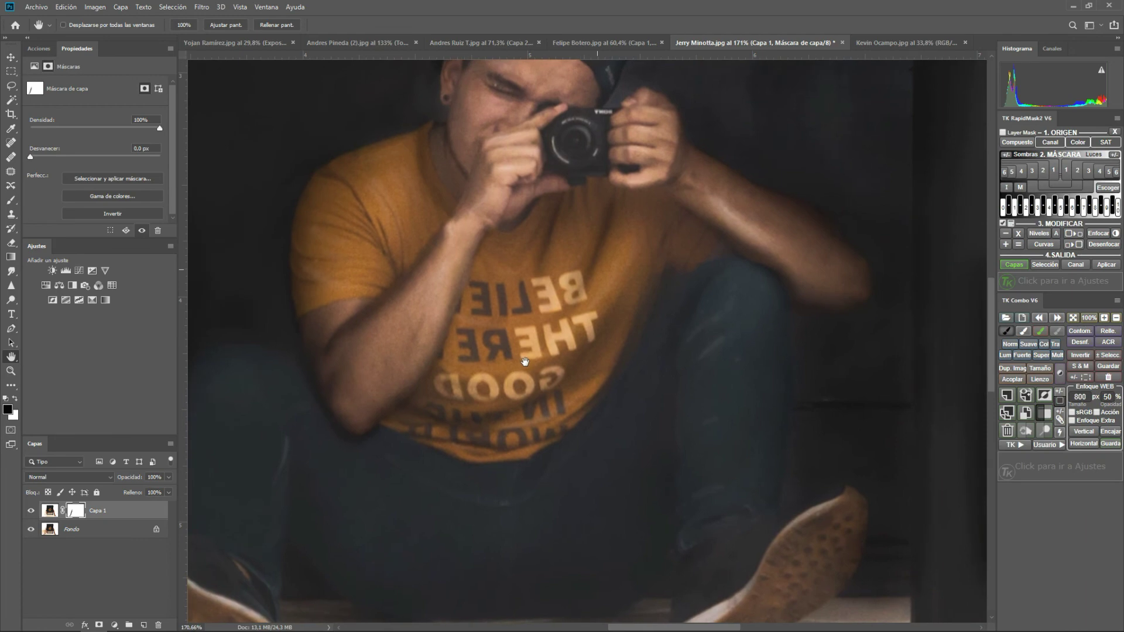
drag(440, 242, 458, 282)
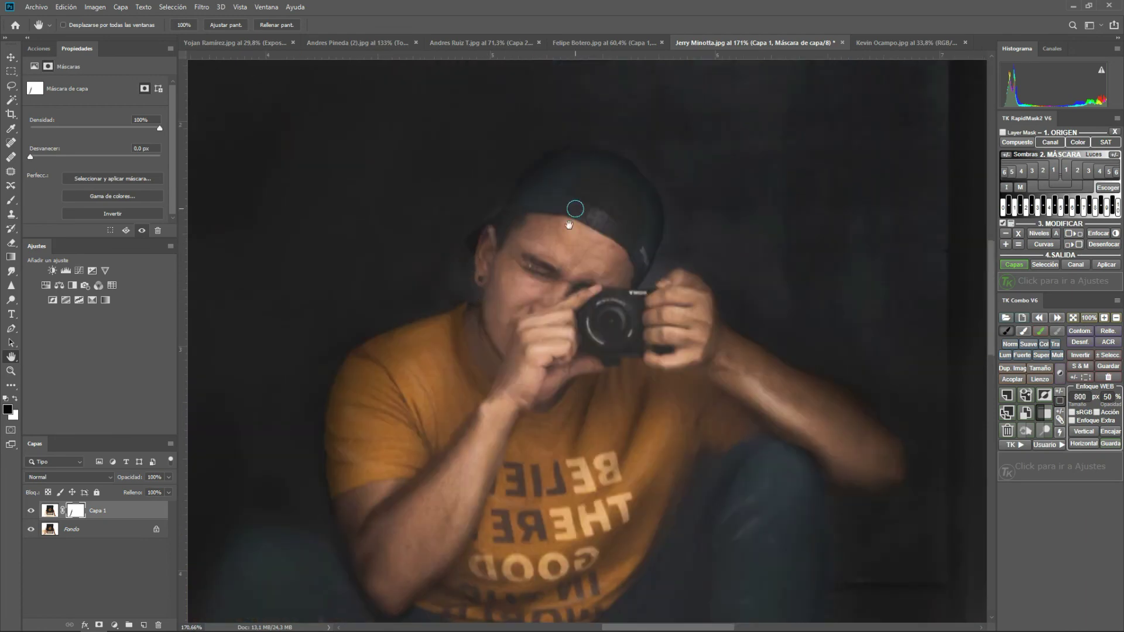
drag(575, 208, 598, 288)
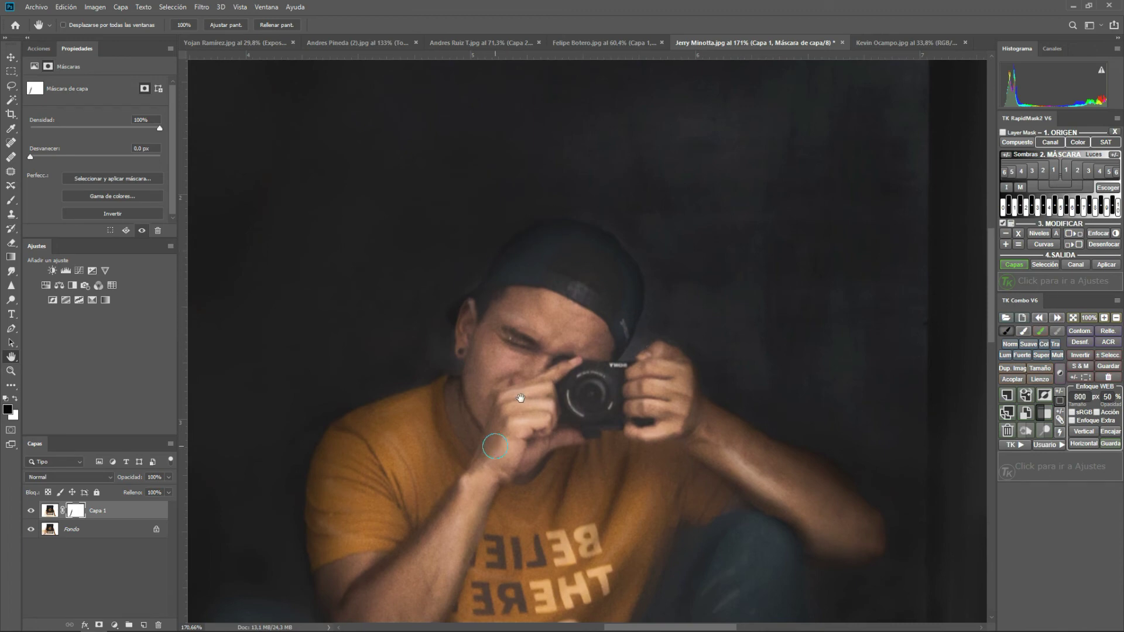
drag(494, 446, 588, 196)
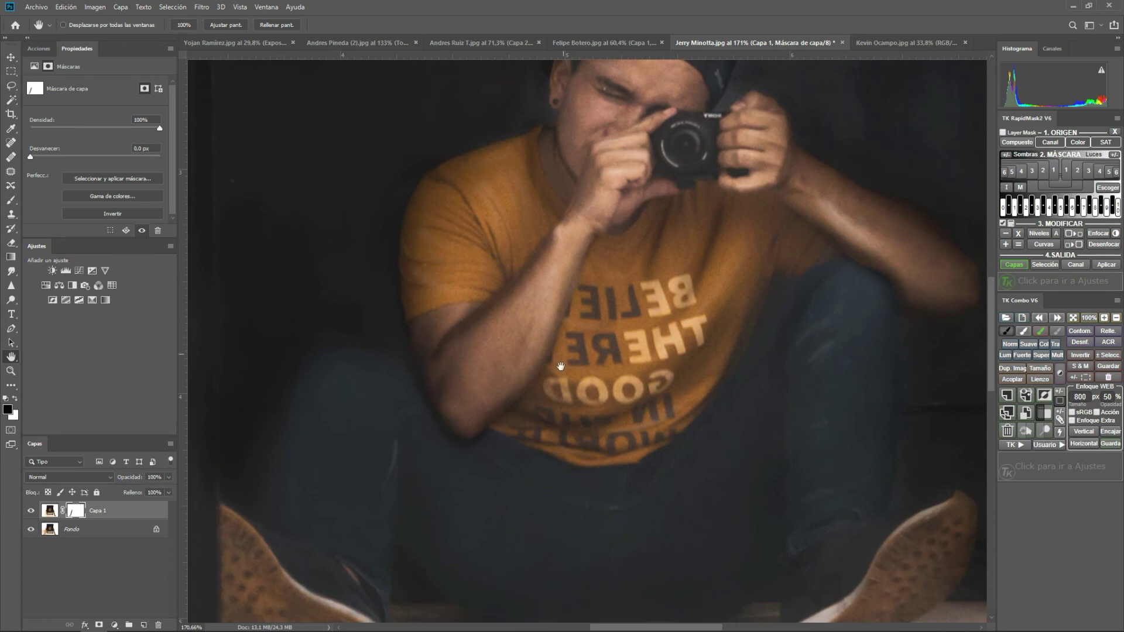
mouse_move(560, 366)
mouse_down()
mouse_move(602, 239)
mouse_move(535, 465)
mouse_move(632, 465)
mouse_move(479, 319)
mouse_up()
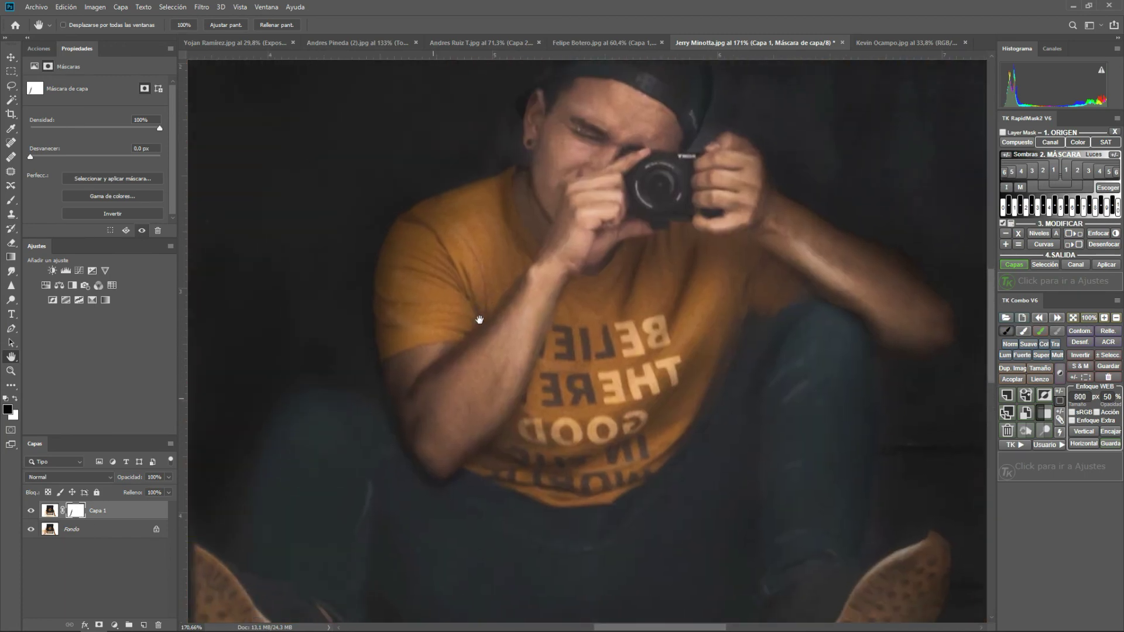
mouse_move(472, 406)
mouse_down()
mouse_move(495, 359)
mouse_move(439, 326)
mouse_up()
mouse_move(773, 326)
mouse_down()
mouse_move(691, 397)
mouse_move(672, 384)
mouse_move(715, 484)
mouse_move(656, 327)
mouse_up()
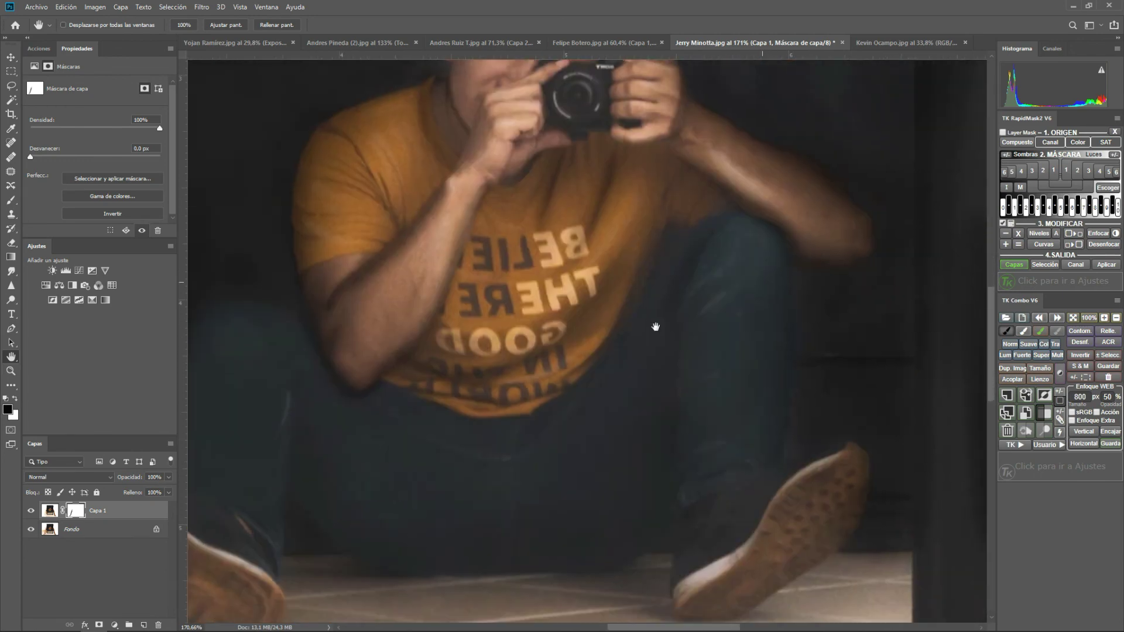
mouse_move(448, 432)
mouse_down()
mouse_move(545, 454)
mouse_move(534, 544)
mouse_up()
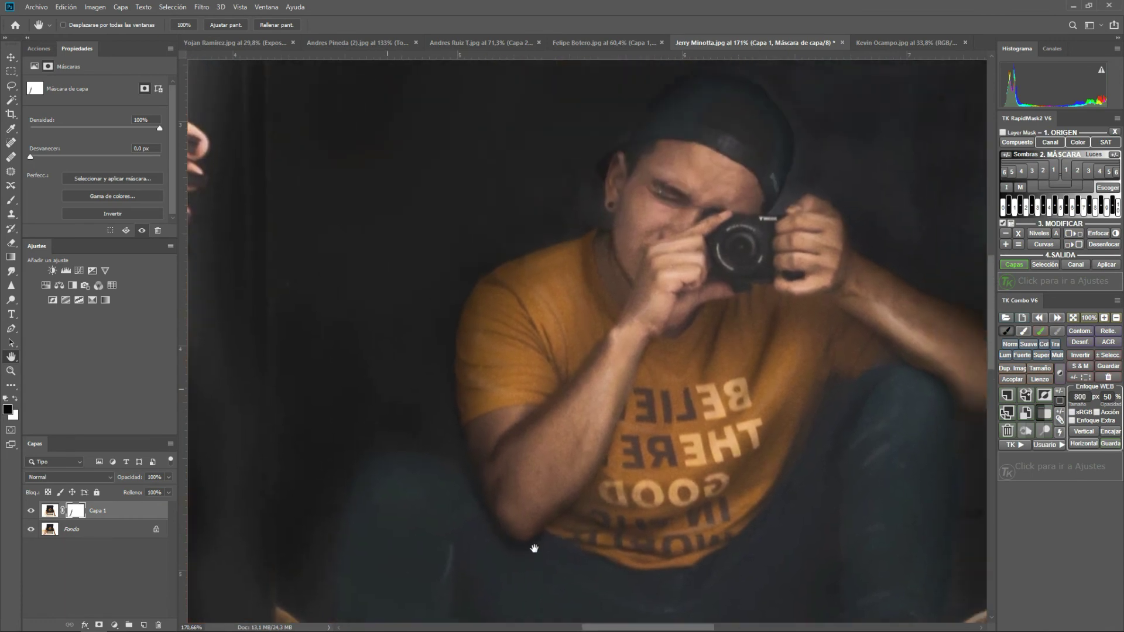
mouse_move(627, 326)
mouse_down()
mouse_move(437, 339)
mouse_move(441, 402)
mouse_up()
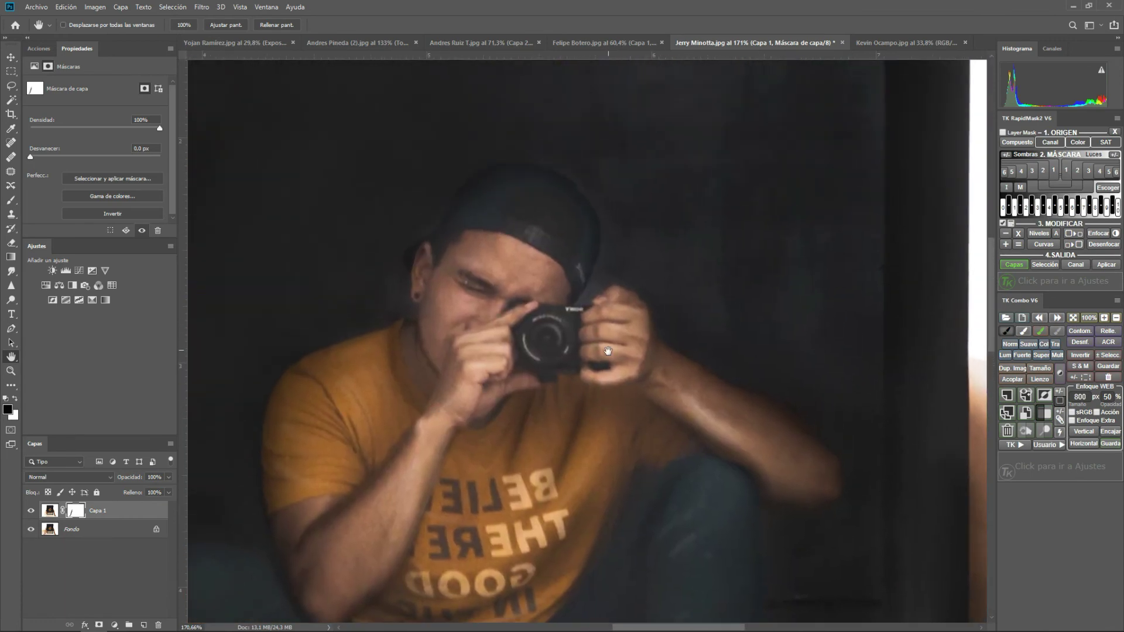
drag(632, 433, 595, 321)
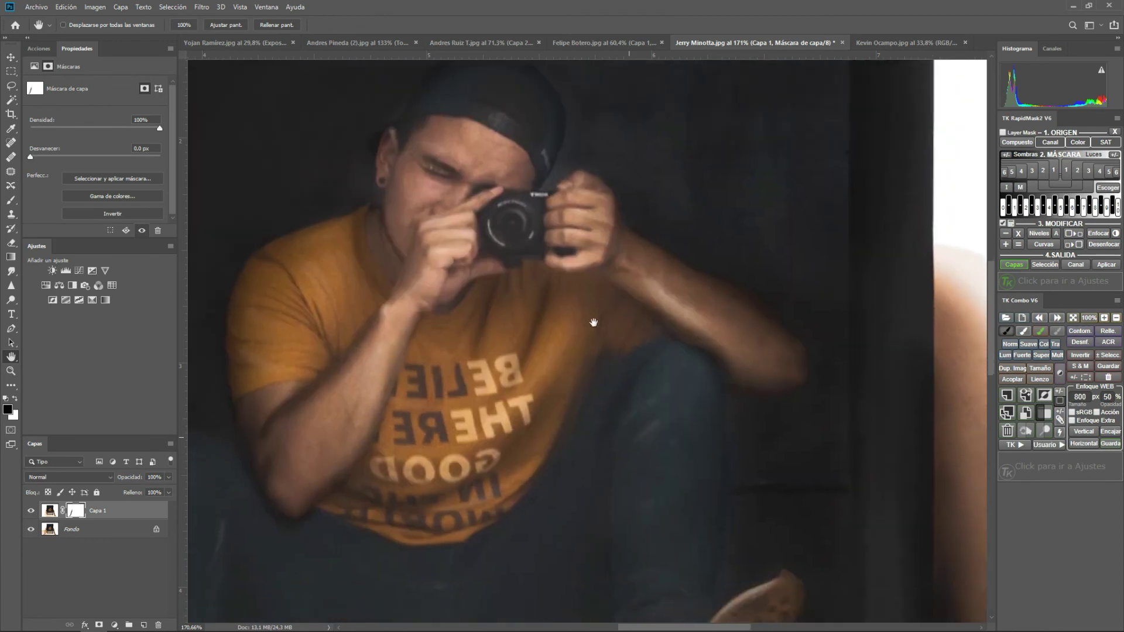
mouse_move(642, 349)
mouse_down()
mouse_move(652, 334)
mouse_move(695, 367)
mouse_up()
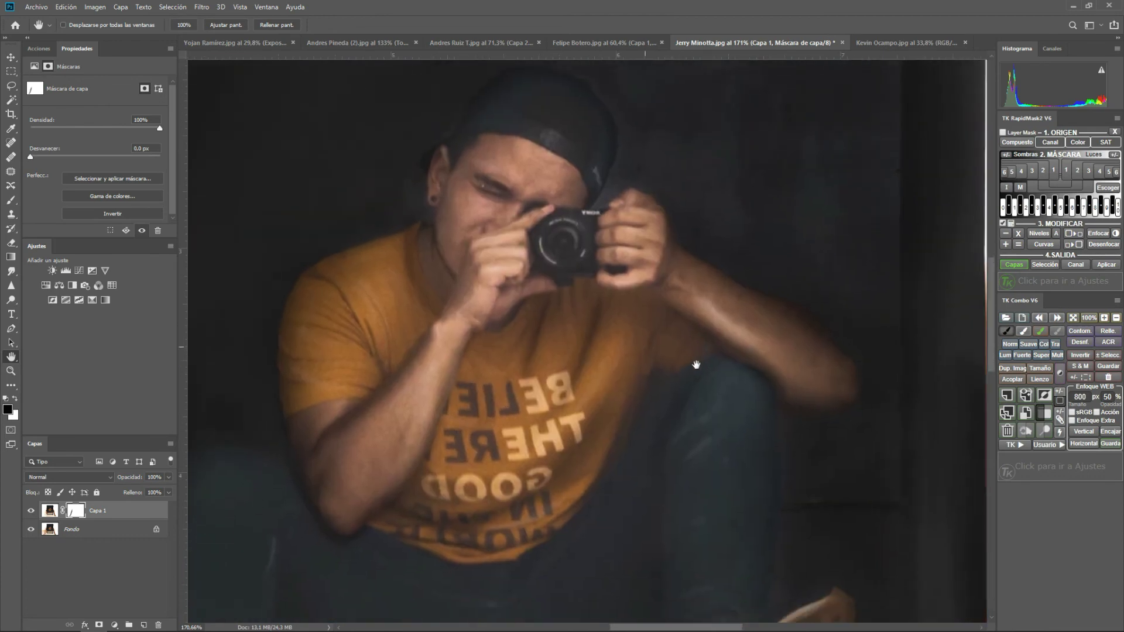
scroll(691, 349, down, 3)
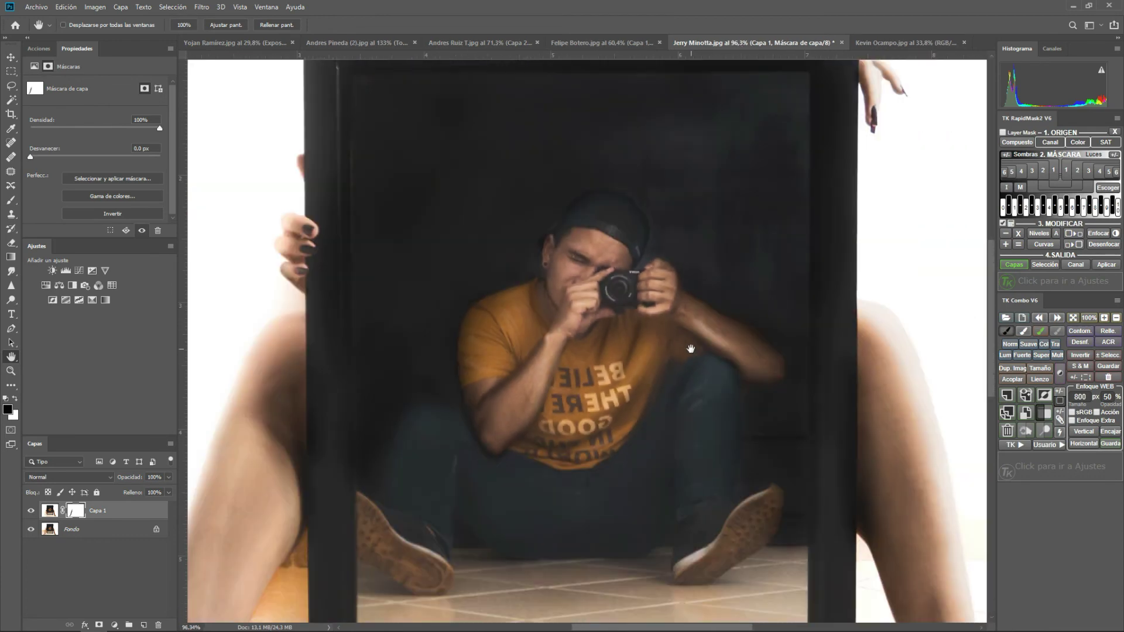
scroll(691, 349, down, 1)
scroll(685, 412, down, 1)
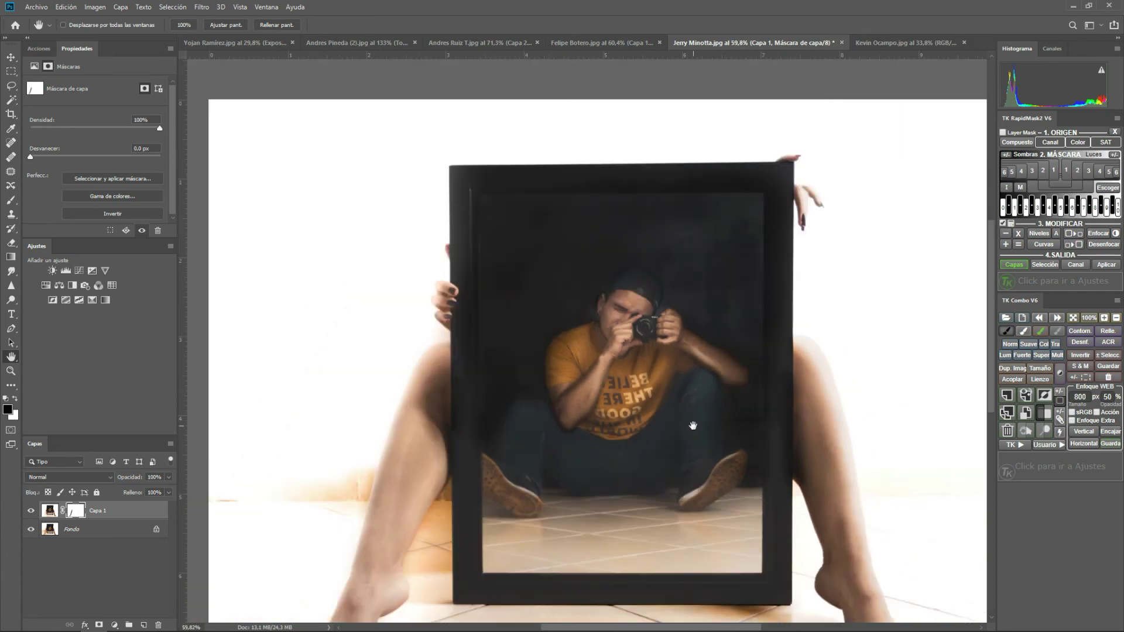
scroll(723, 456, down, 2)
scroll(674, 388, up, 1)
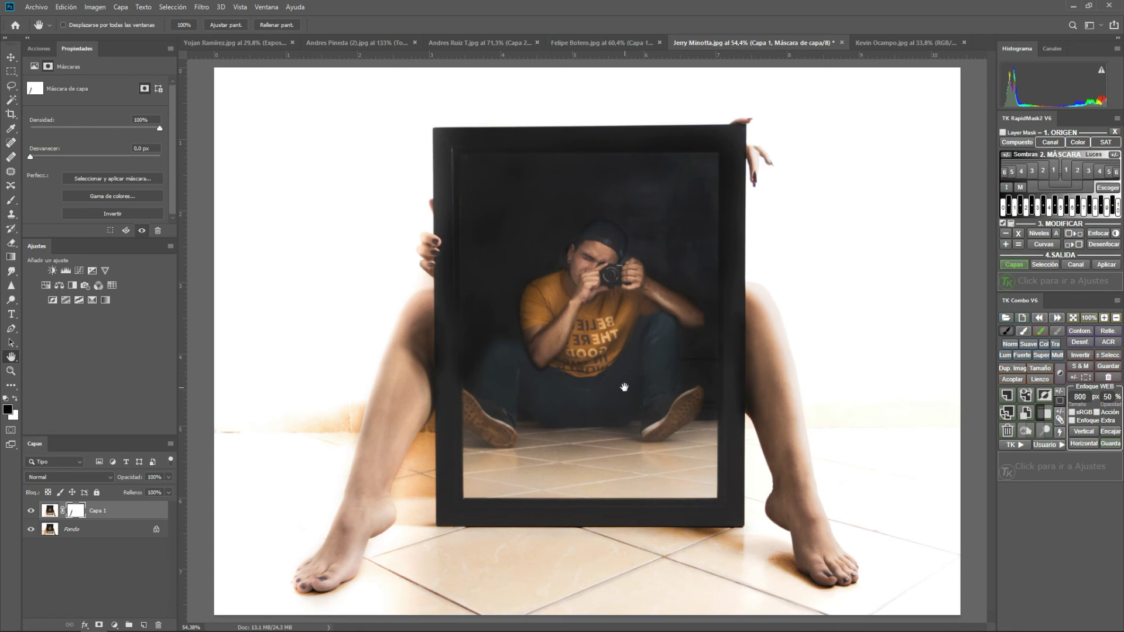
scroll(614, 356, up, 2)
scroll(613, 356, up, 2)
scroll(613, 357, up, 2)
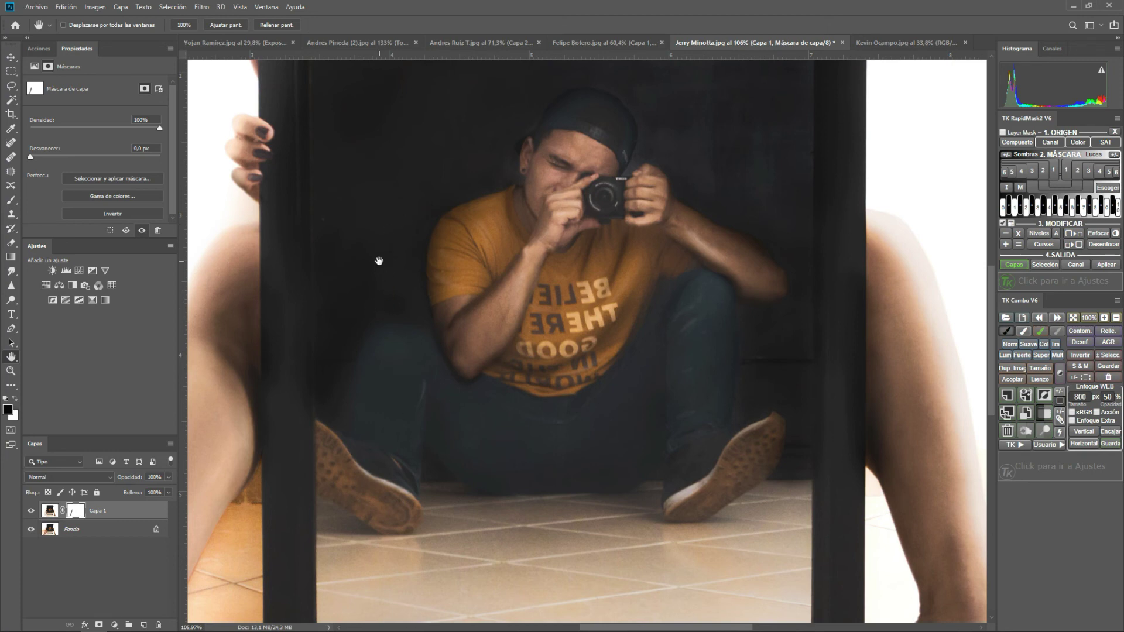
scroll(383, 263, down, 1)
scroll(500, 302, down, 1)
scroll(501, 302, down, 1)
scroll(501, 295, down, 1)
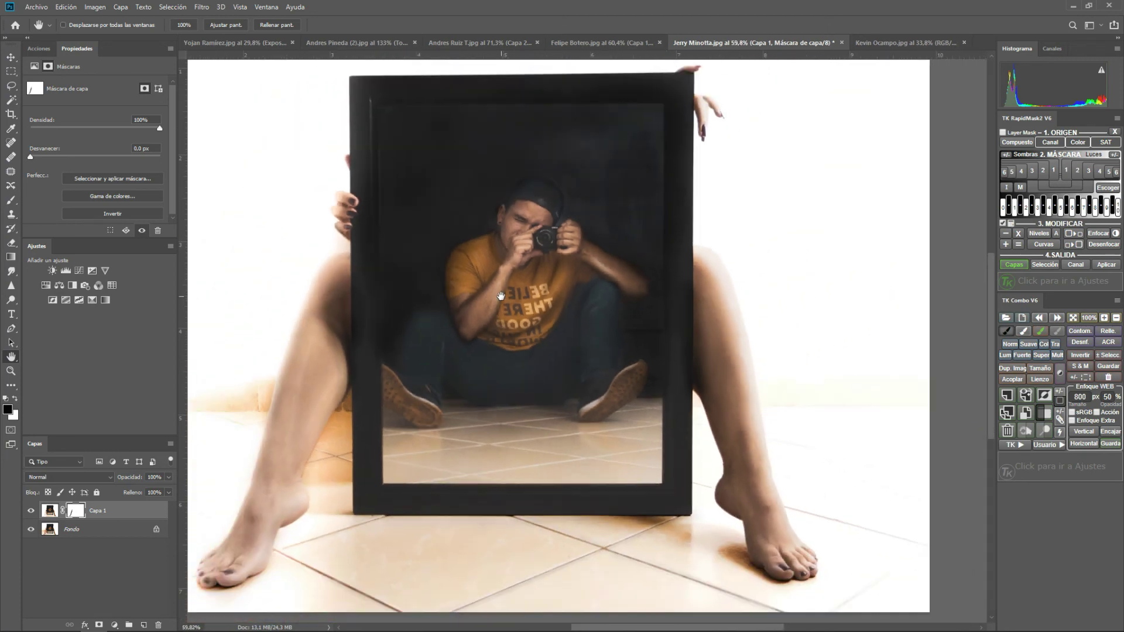
scroll(501, 296, down, 1)
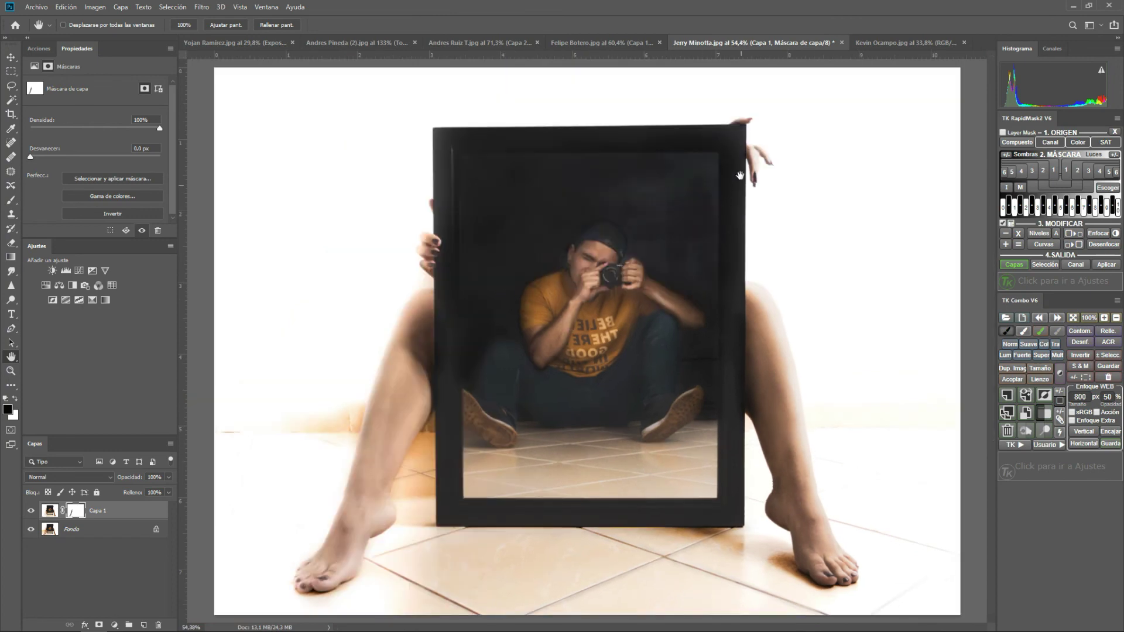
- Switch to the blue bird photo and duplicate its background into Capa 1
click(912, 42)
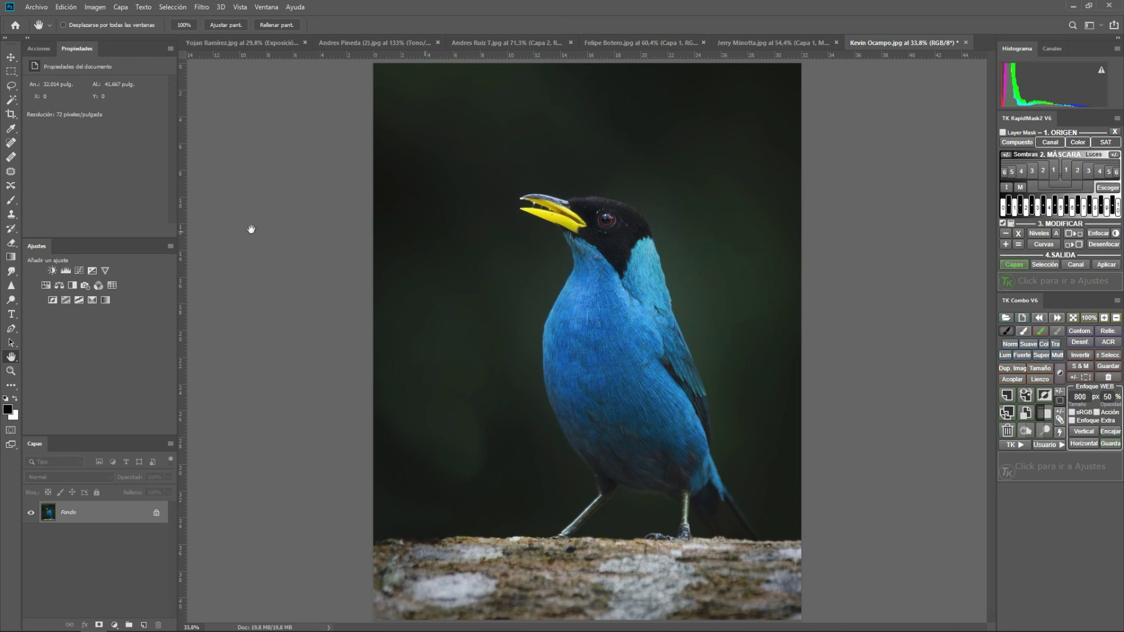
key(ctrl+j)
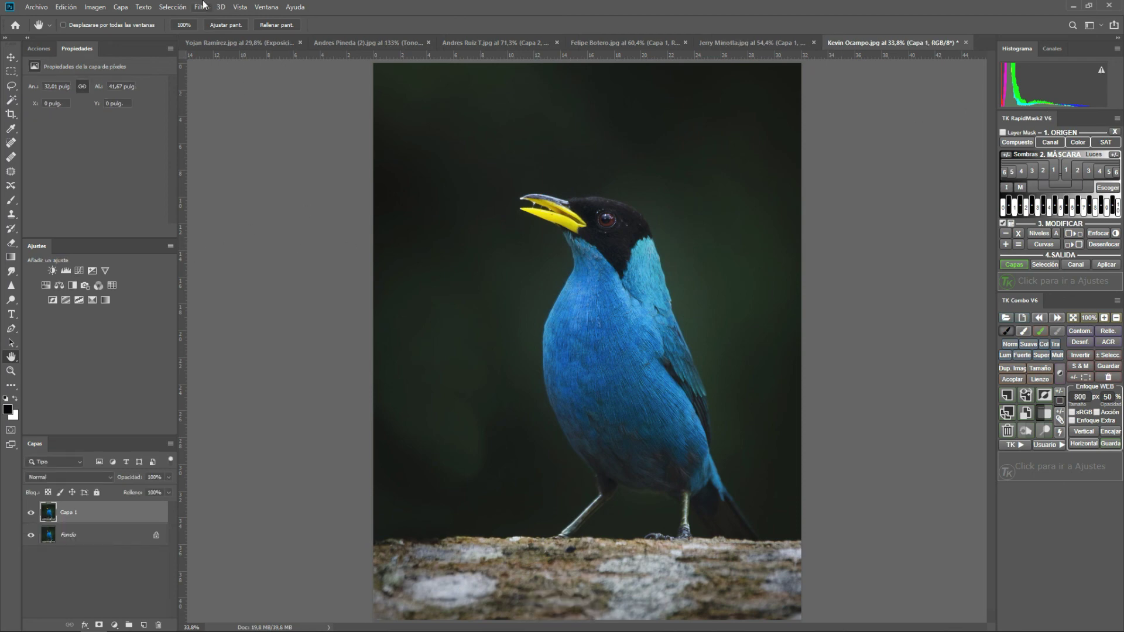
click(202, 7)
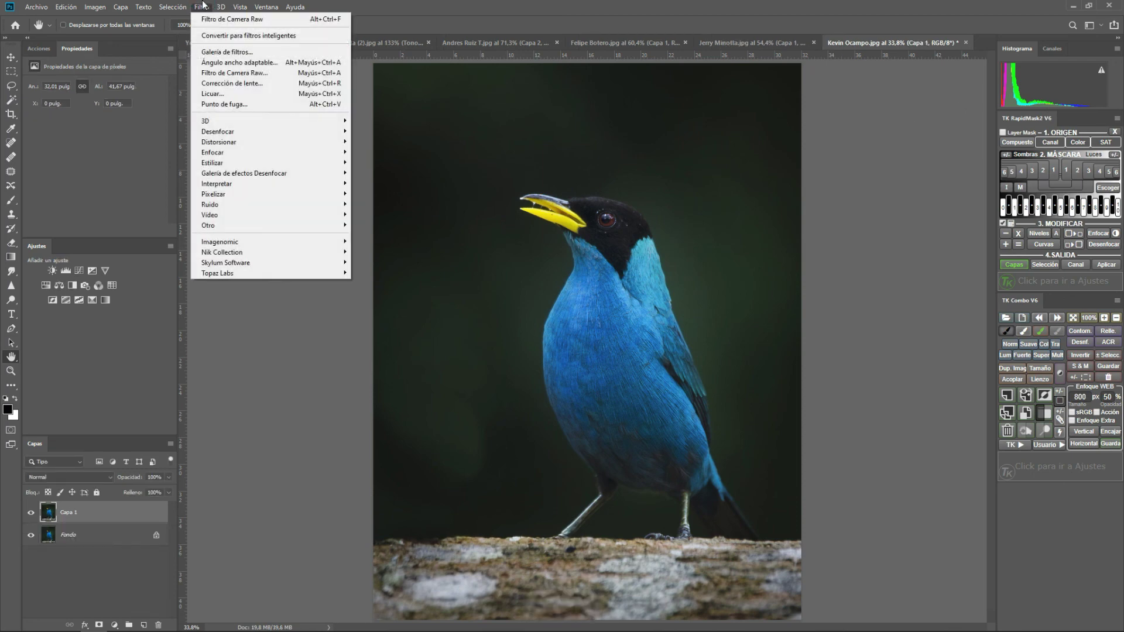
- In Camera Raw, set Exposure +0.75, Highlights −24, Shadows +15, Blacks −18 and apply
click(235, 74)
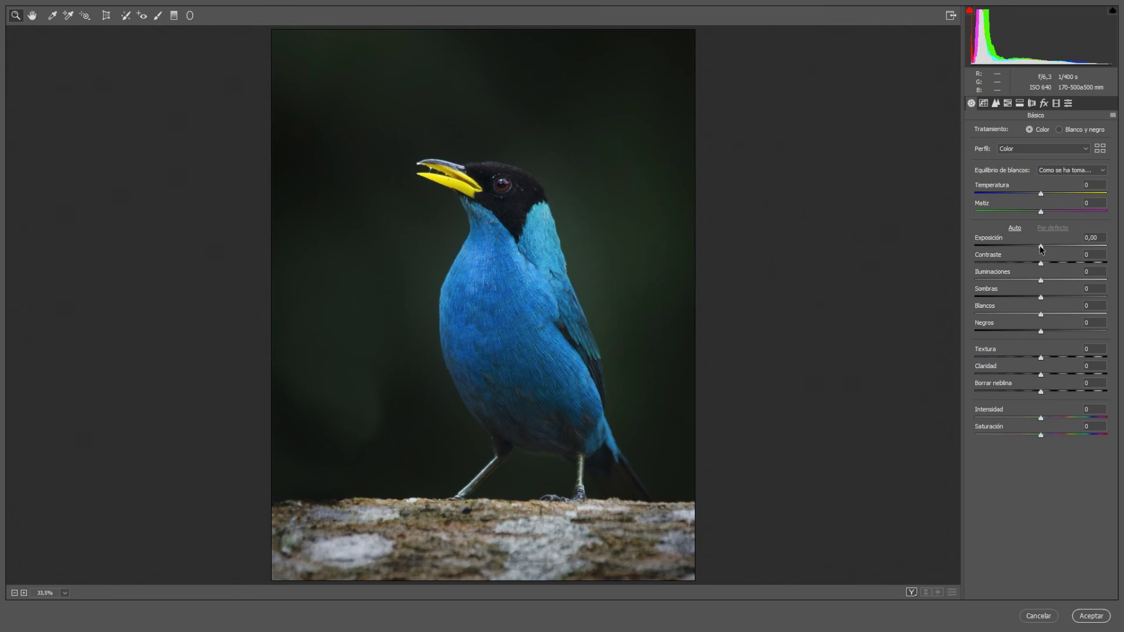
drag(1040, 246, 1056, 245)
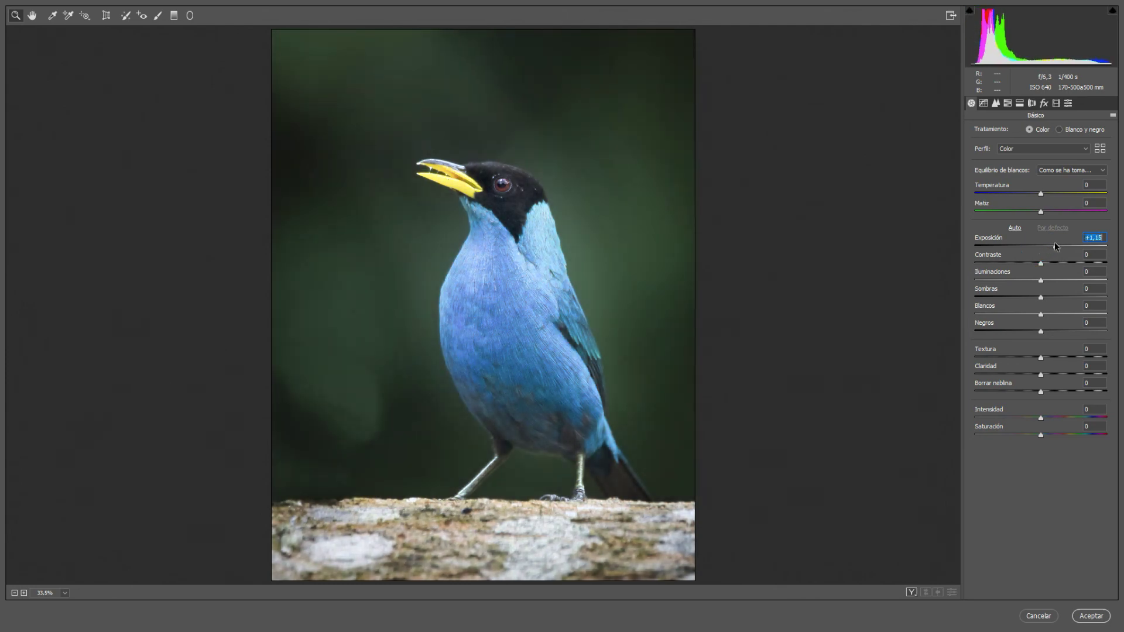
drag(1054, 245, 1049, 245)
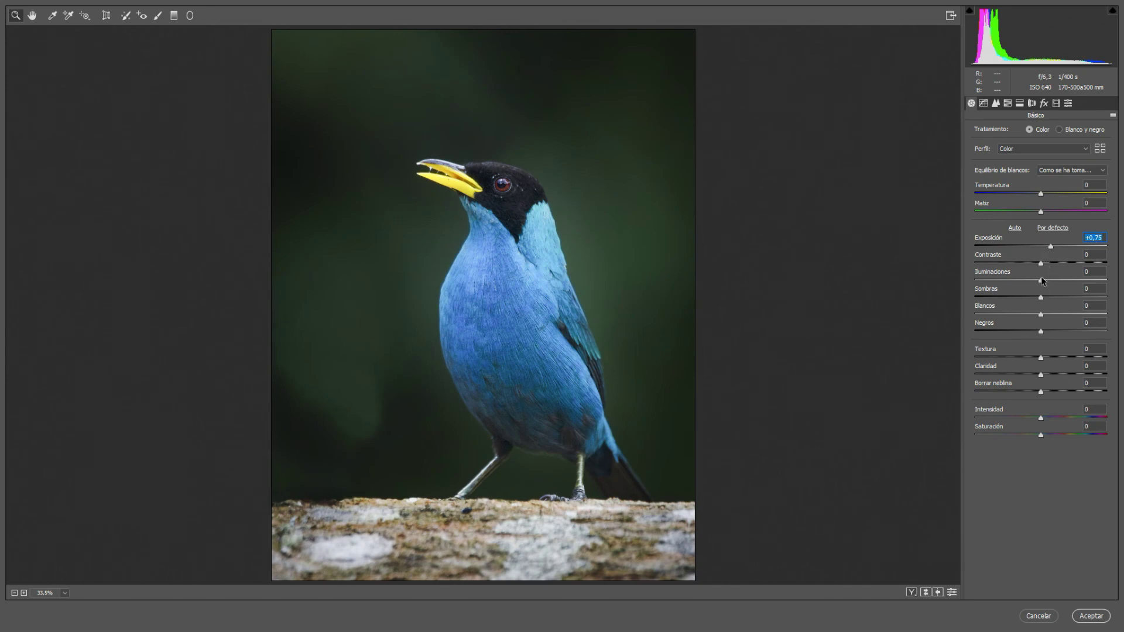
drag(1042, 281, 1029, 279)
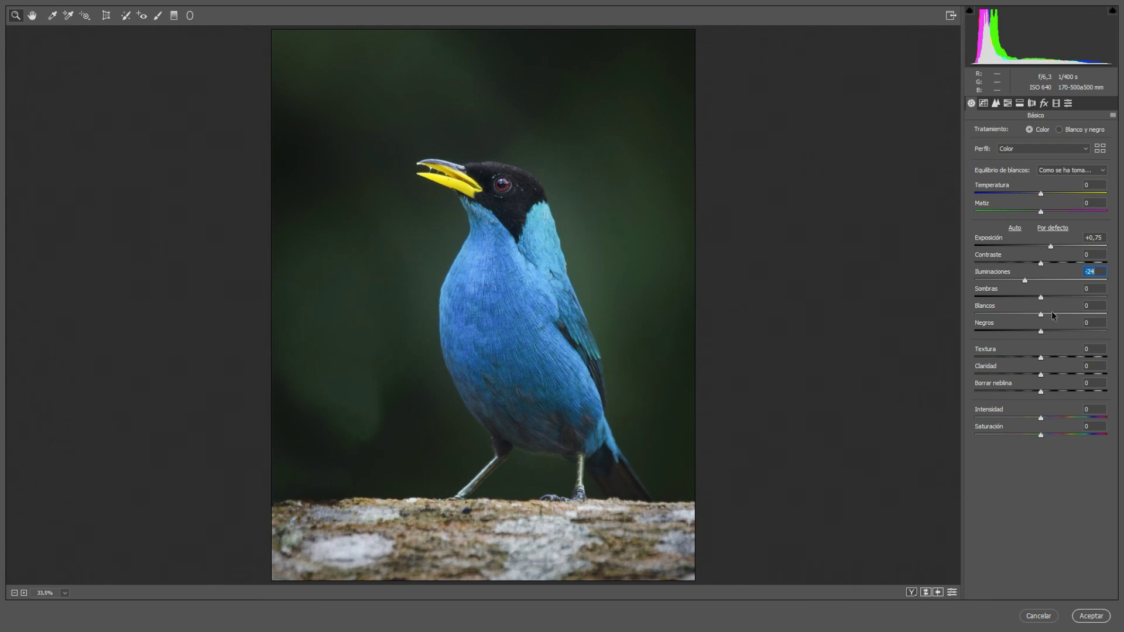
key(Down)
key(Down)
drag(1041, 332, 1032, 334)
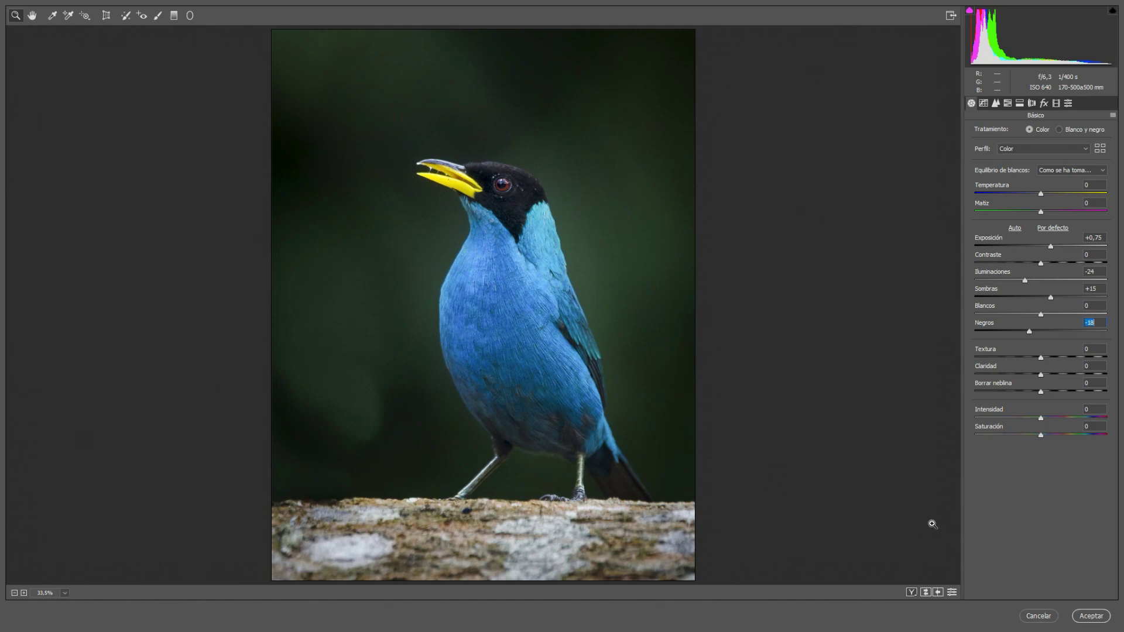
click(1091, 616)
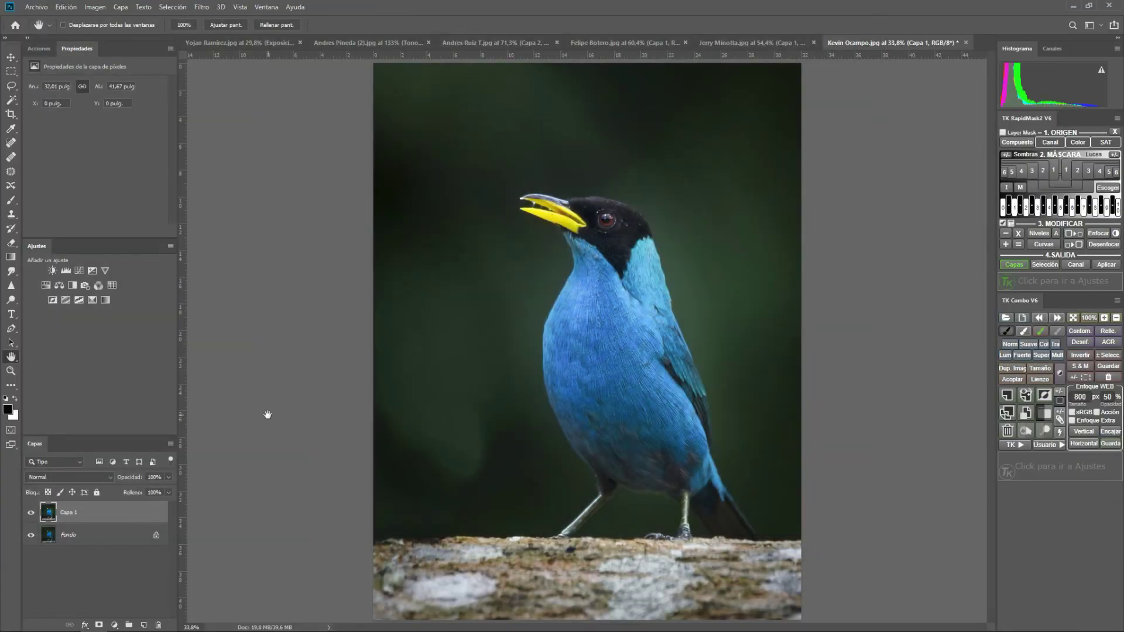
- Crop the bird photo to a 4:5 (8:10) ratio, tightening the frame around the bird and log
click(31, 514)
click(31, 515)
click(11, 115)
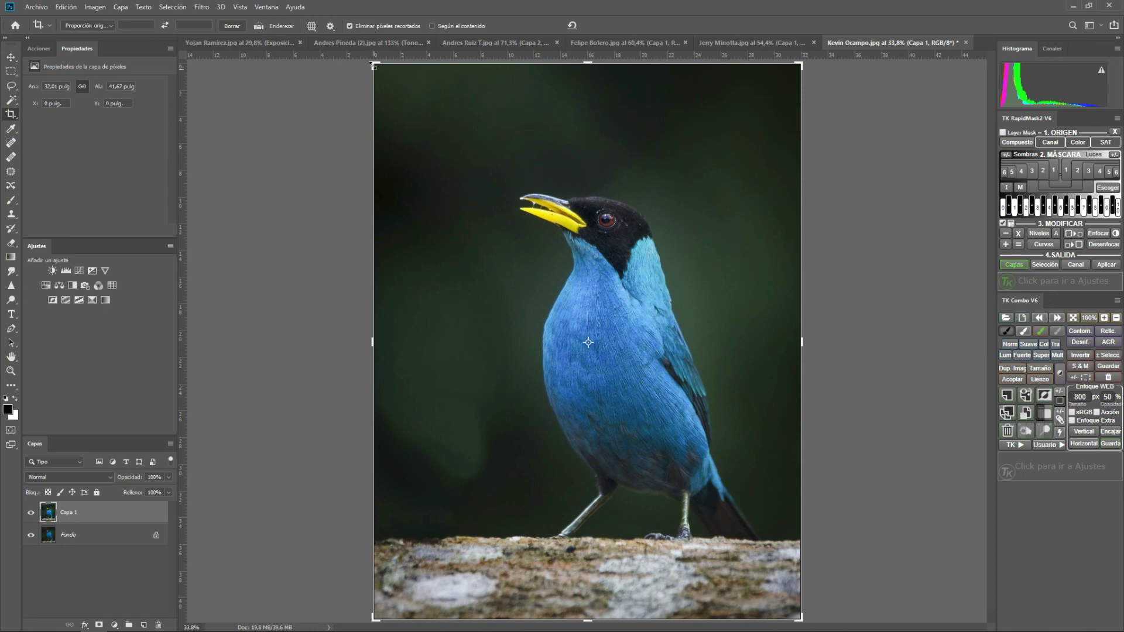
drag(373, 66, 366, 58)
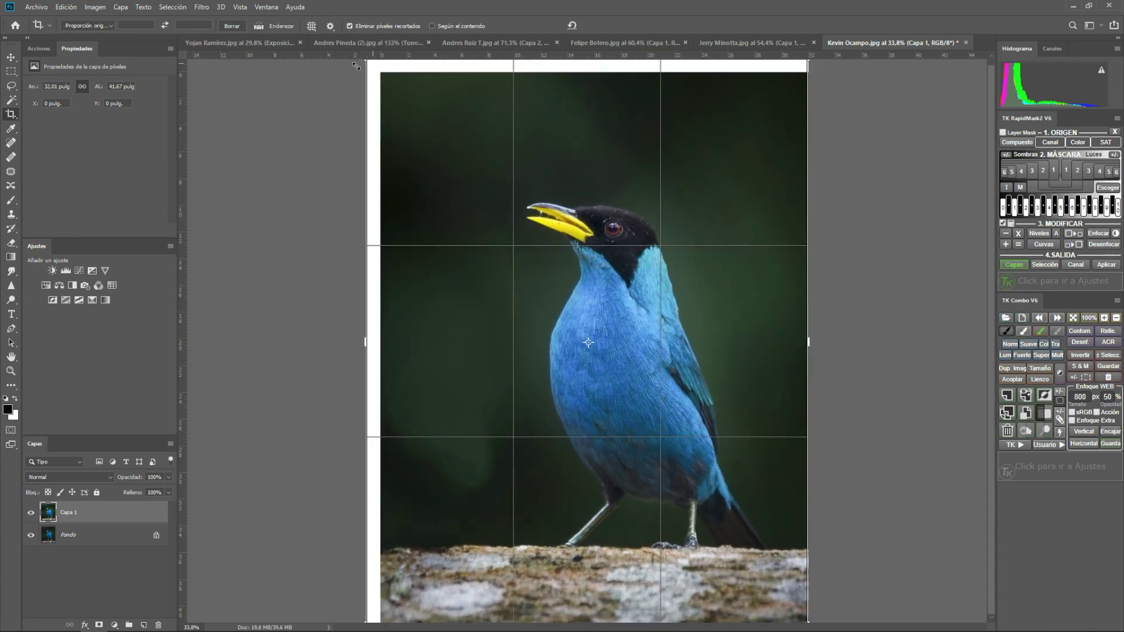
click(88, 26)
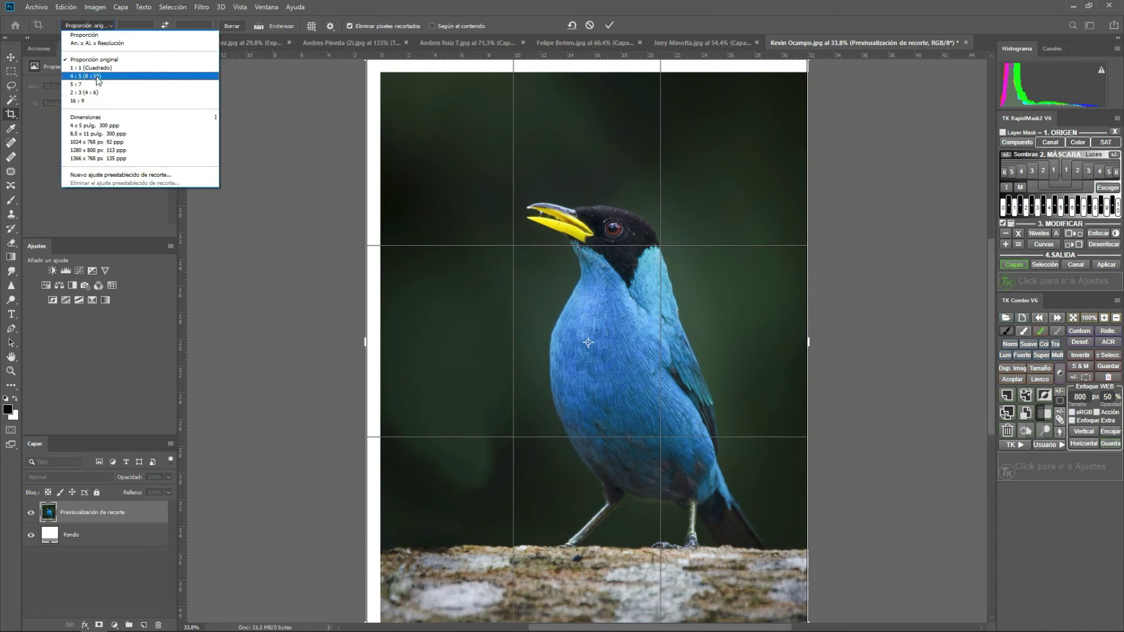
click(94, 87)
scroll(340, 110, up, 2)
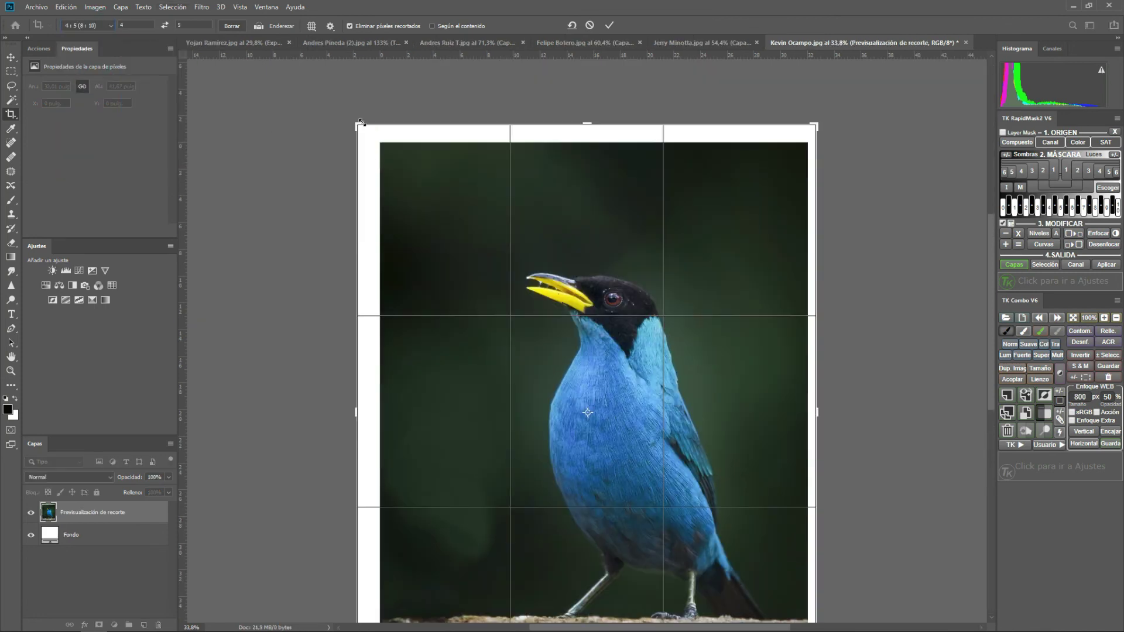
drag(361, 123, 378, 141)
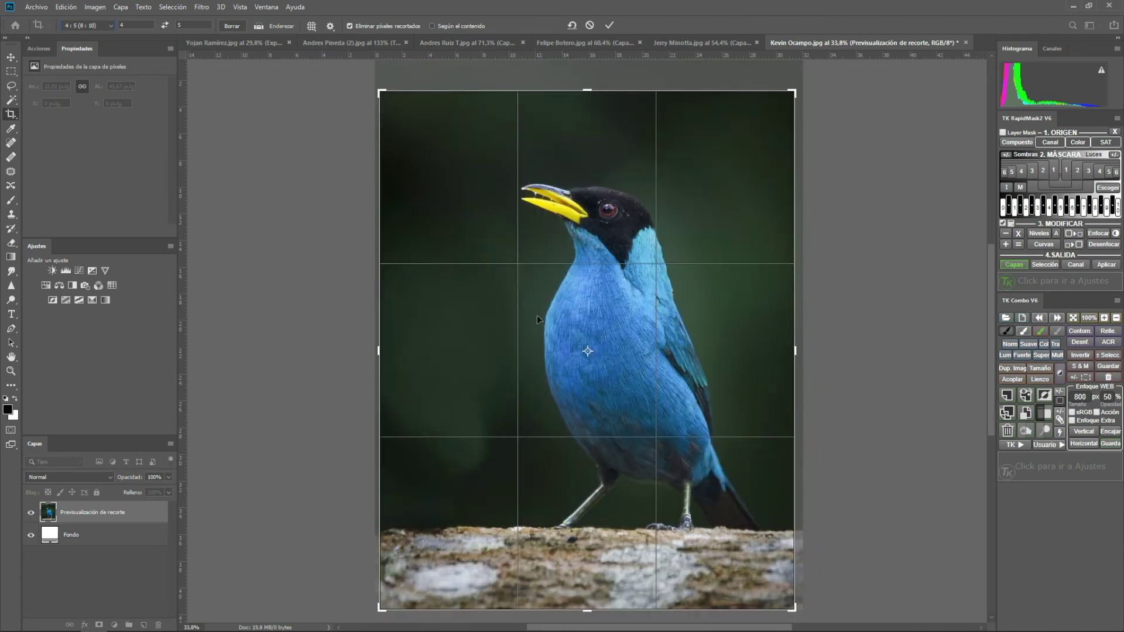
key(Return)
key(Return)
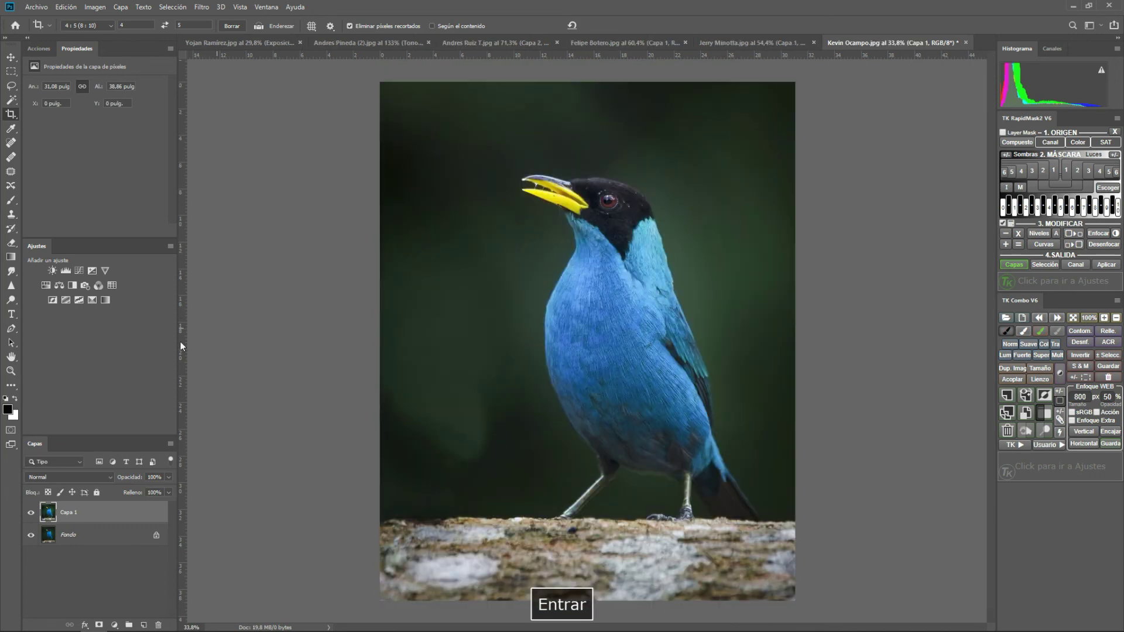
click(29, 514)
click(29, 513)
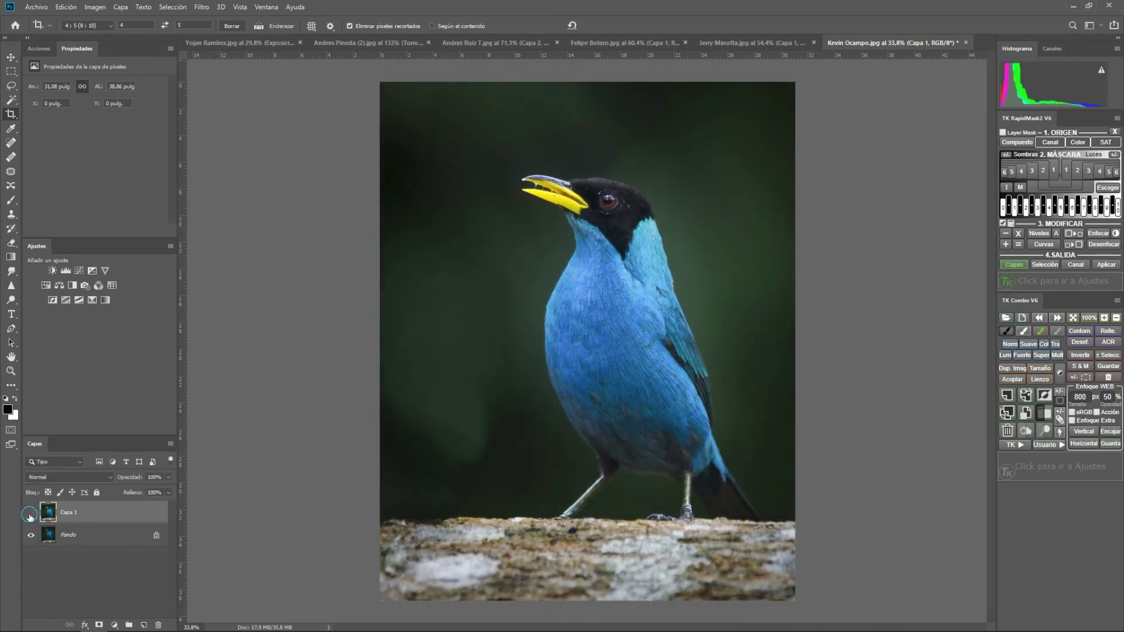
click(30, 513)
scroll(582, 202, up, 3)
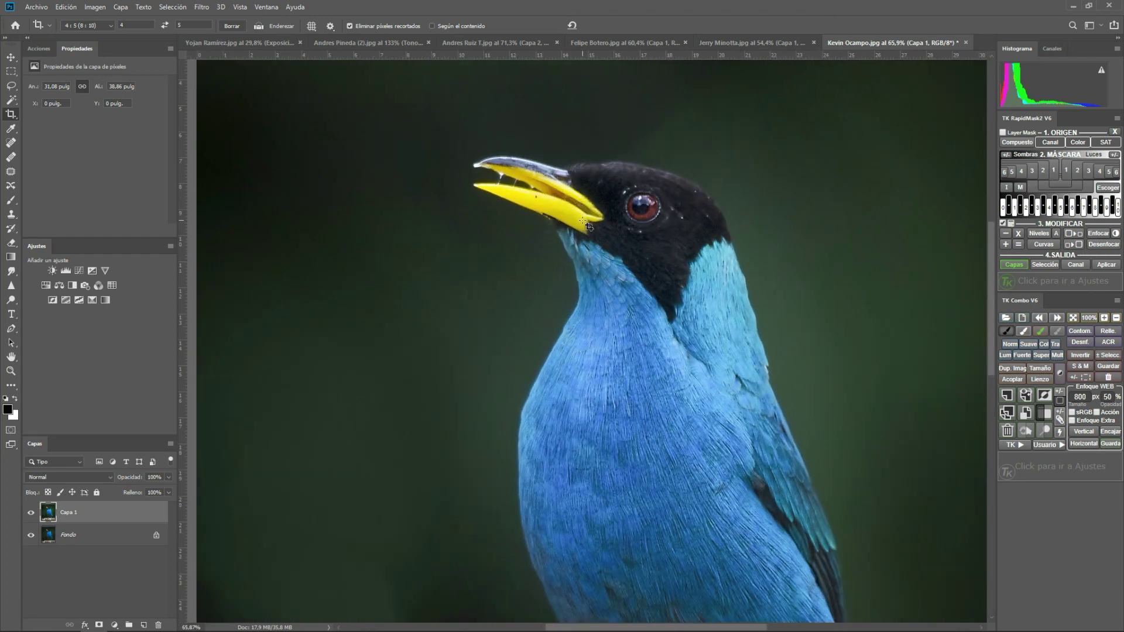
scroll(516, 275, down, 1)
scroll(516, 307, down, 1)
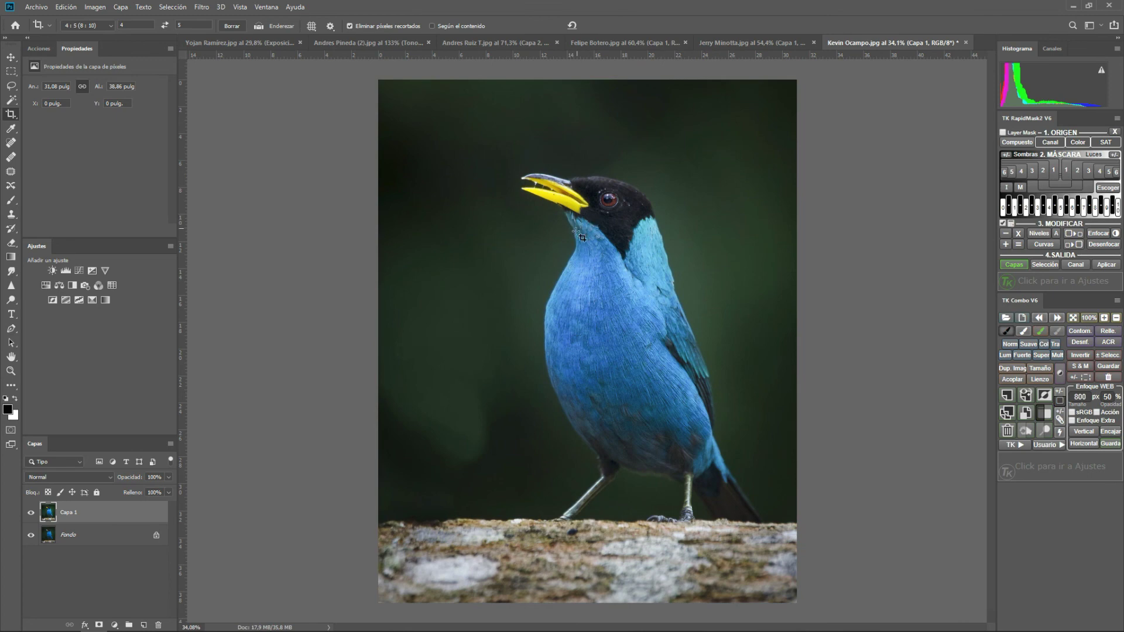
scroll(585, 229, up, 1)
scroll(589, 221, down, 1)
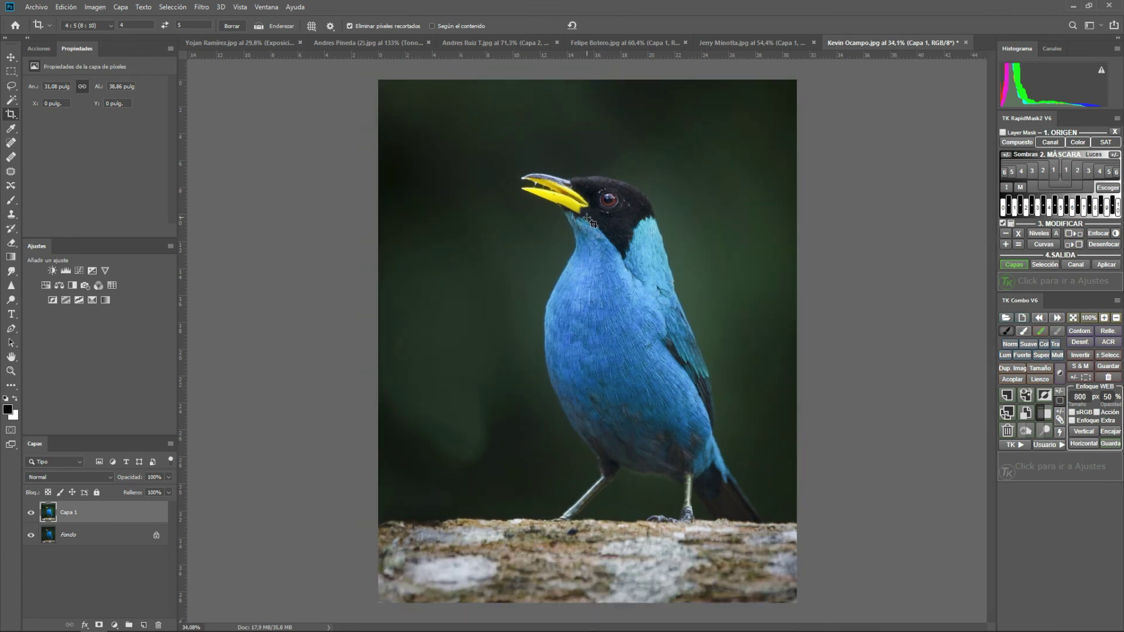